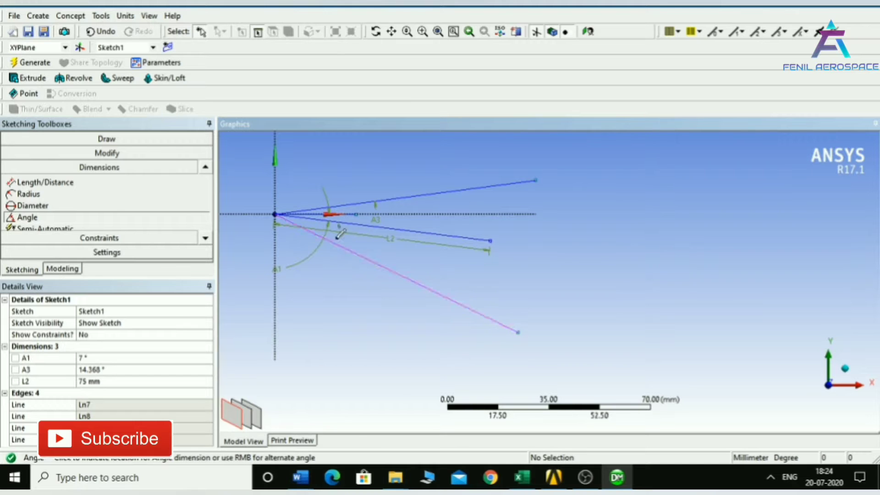
- Dimension the angle between the centre line and the lower line, and set both half-angles A3 and A4 to 10°
{"action": "left_click", "coordinate": [358, 236]}
{"action": "left_click", "coordinate": [105, 370]}
{"action": "type", "text": "10"}
{"action": "left_click", "coordinate": [123, 381]}
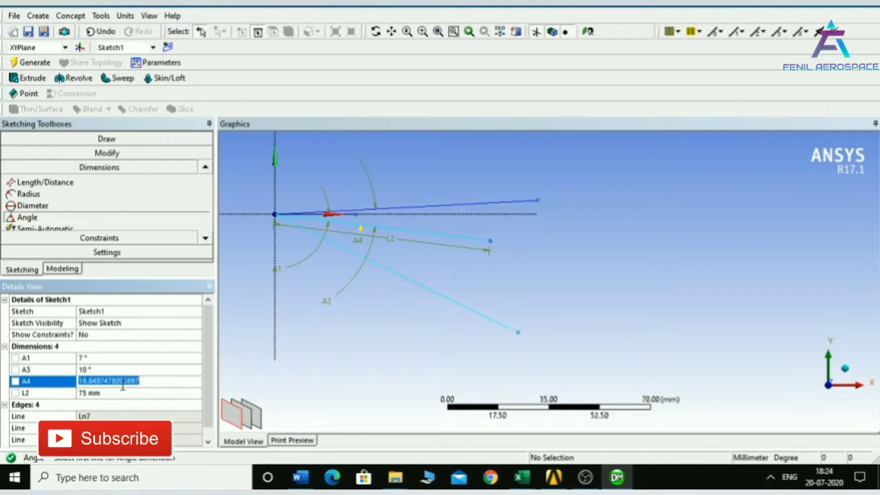
{"action": "type", "text": "10"}
{"action": "key", "text": "Return"}
- Draw a line from the end of the 75 mm centre line up across the upper line
{"action": "left_click", "coordinate": [100, 138]}
{"action": "left_click", "coordinate": [23, 154]}
{"action": "left_click", "coordinate": [498, 176]}
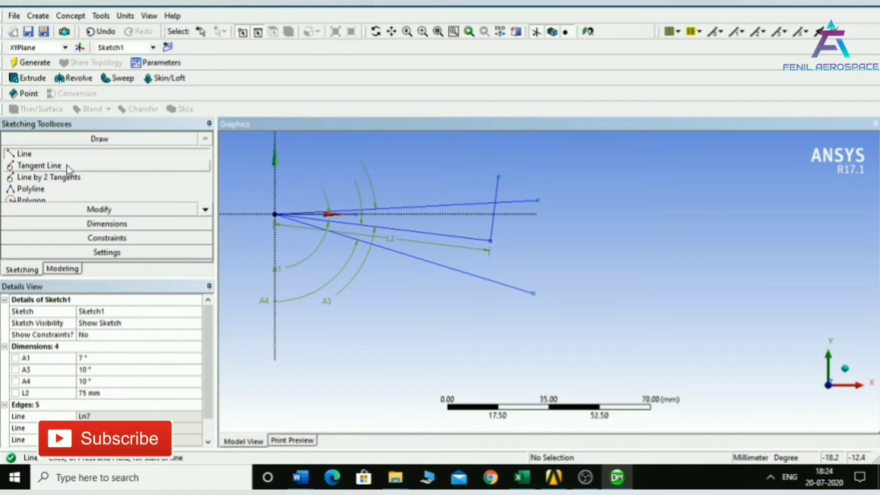
- Trim the overhanging ends of the upper line and the cross line beyond their intersection
{"action": "left_click", "coordinate": [138, 209]}
{"action": "left_click", "coordinate": [205, 223]}
{"action": "left_click", "coordinate": [205, 224]}
{"action": "left_click", "coordinate": [206, 152]}
{"action": "left_click", "coordinate": [205, 152]}
{"action": "left_click", "coordinate": [23, 166]}
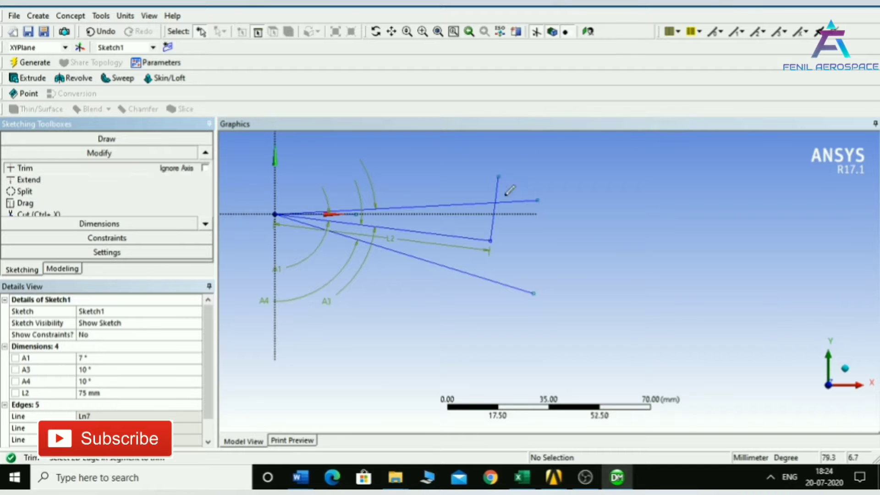
{"action": "left_click", "coordinate": [498, 188]}
{"action": "left_click", "coordinate": [518, 201]}
- Draw a line from the centre line's end down across the lower line
{"action": "left_click", "coordinate": [101, 138]}
{"action": "scroll", "coordinate": [550, 280], "scroll_direction": "up", "scroll_amount": 2}
{"action": "left_click", "coordinate": [23, 154]}
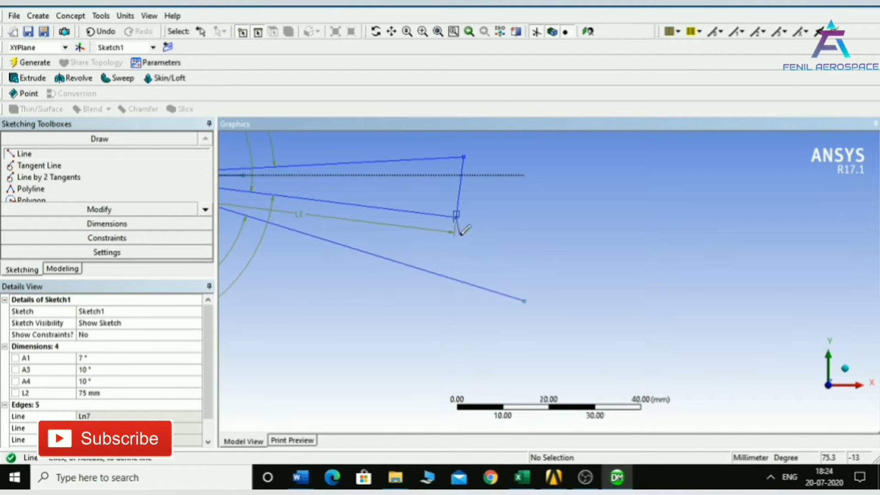
{"action": "left_click", "coordinate": [440, 319]}
- Dimension the angle between the centre line and the downward cross line and set it to 270°
{"action": "left_click", "coordinate": [106, 224]}
{"action": "left_click", "coordinate": [27, 217]}
{"action": "left_click", "coordinate": [440, 215]}
{"action": "left_click", "coordinate": [450, 257]}
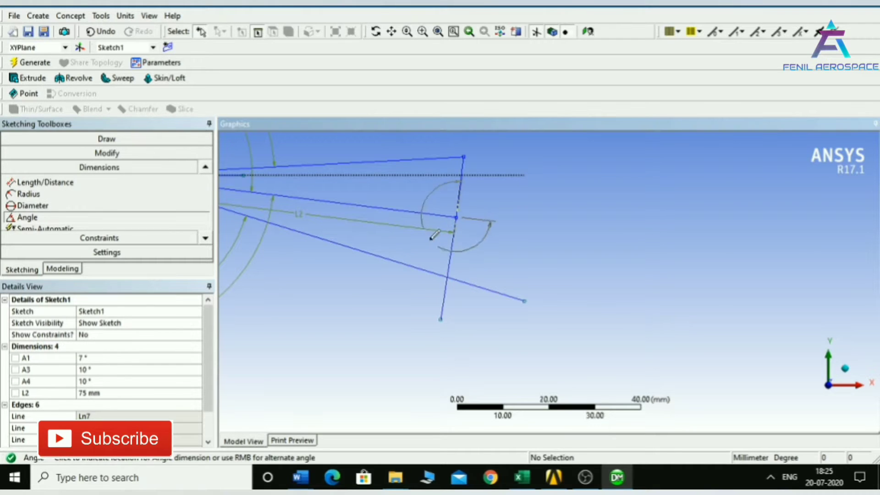
{"action": "left_click", "coordinate": [486, 248]}
{"action": "left_click", "coordinate": [114, 393]}
{"action": "key", "text": "BackSpace"}
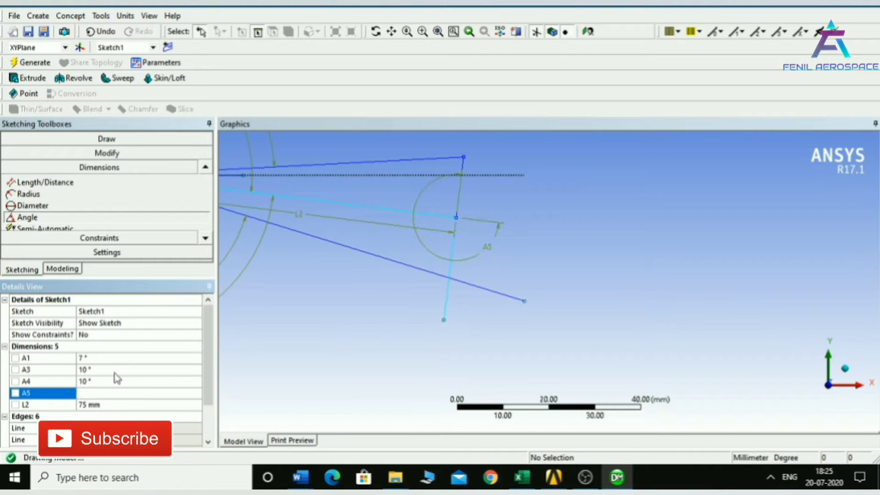
{"action": "type", "text": "270"}
- Trim the overhanging ends of the lower line and the downward cross line beyond their intersection
{"action": "left_click", "coordinate": [107, 153]}
{"action": "left_click", "coordinate": [26, 203]}
{"action": "left_click", "coordinate": [497, 287]}
{"action": "left_click", "coordinate": [446, 300]}
- Draw a rear centre line continuing from the front centre line's end and set its length to 75 mm
{"action": "left_click", "coordinate": [107, 139]}
{"action": "left_click", "coordinate": [24, 153]}
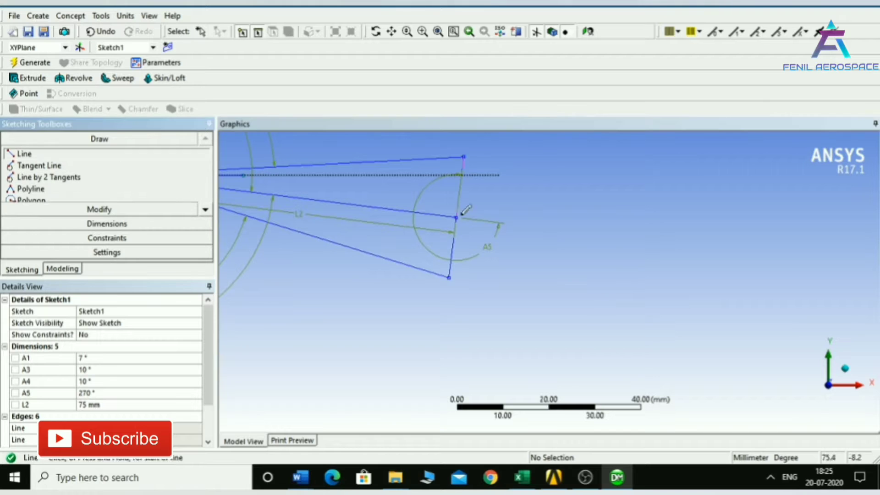
{"action": "left_click", "coordinate": [456, 218]}
{"action": "left_click", "coordinate": [683, 245]}
{"action": "left_click", "coordinate": [107, 223]}
{"action": "left_click", "coordinate": [530, 230]}
{"action": "left_click", "coordinate": [573, 151]}
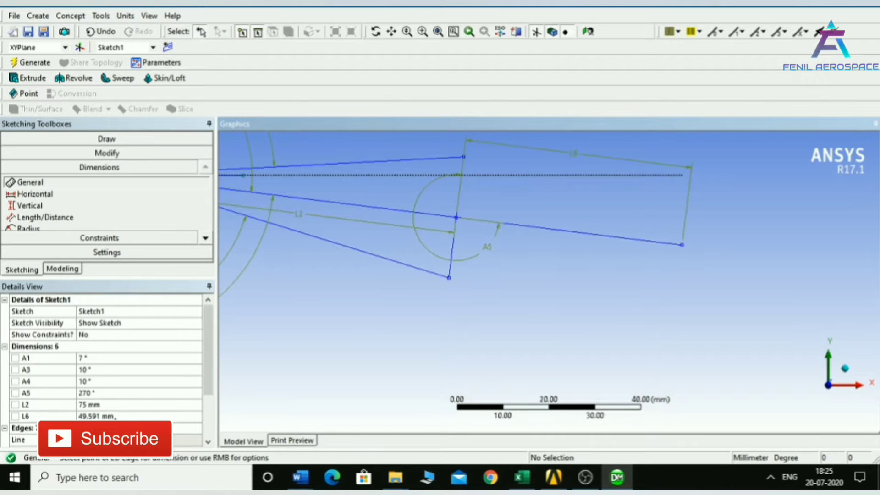
{"action": "type", "text": "75"}
{"action": "key", "text": "Return"}
- Close the diamond with lines from the upper and lower corners to the end of the rear centre line
{"action": "left_click", "coordinate": [107, 138]}
{"action": "left_click", "coordinate": [24, 154]}
{"action": "left_click", "coordinate": [464, 157]}
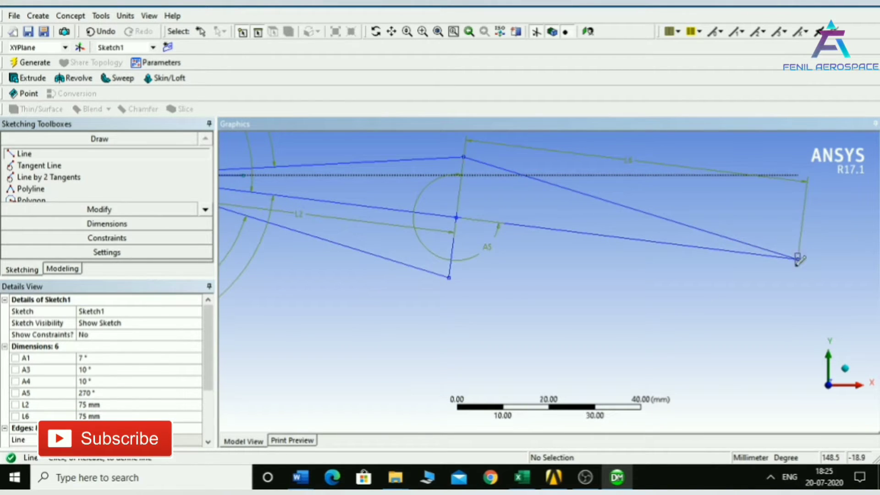
{"action": "left_click", "coordinate": [798, 259]}
{"action": "scroll", "coordinate": [549, 282], "scroll_direction": "down", "scroll_amount": 2}
- Trim away the centre lines and cross lines inside the diamond outline
{"action": "left_click", "coordinate": [107, 209]}
{"action": "left_click", "coordinate": [27, 203]}
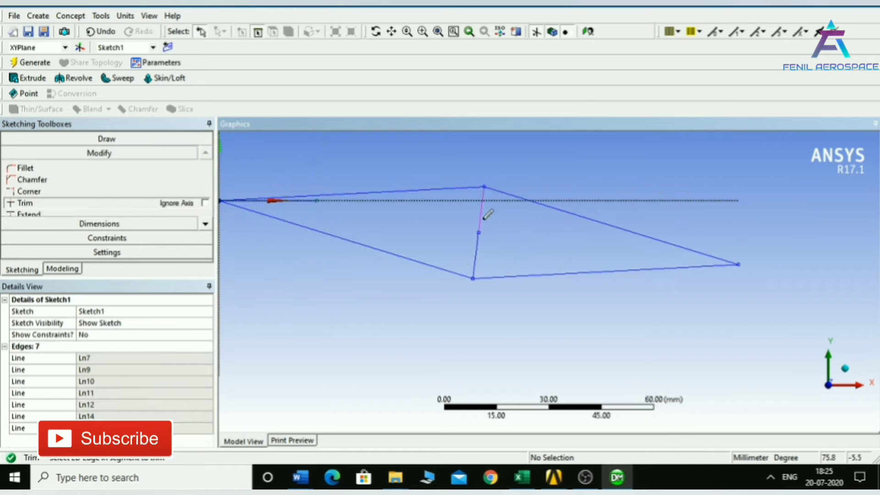
{"action": "left_click", "coordinate": [487, 214]}
{"action": "scroll", "coordinate": [458, 229], "scroll_direction": "down", "scroll_amount": 3}
- Draw a large rectangle around the diamond as the flow domain boundary
{"action": "left_click", "coordinate": [107, 138]}
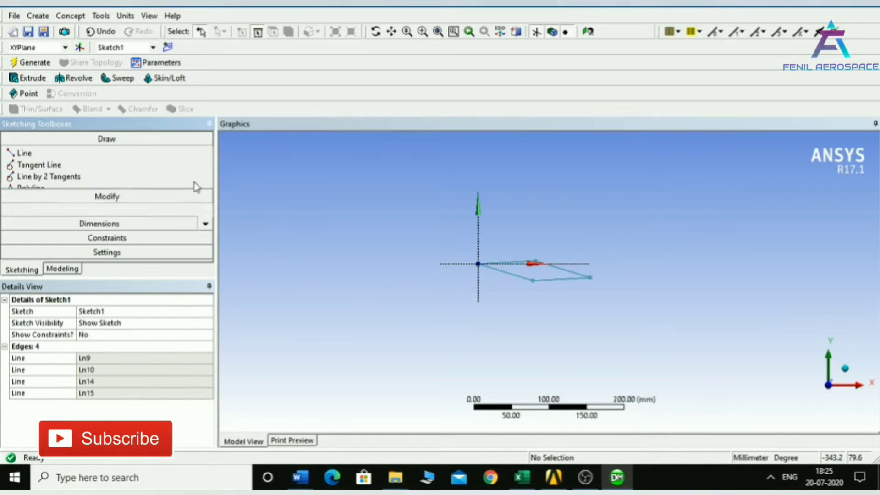
{"action": "scroll", "coordinate": [126, 187], "scroll_direction": "down", "scroll_amount": 3}
{"action": "left_click", "coordinate": [34, 178]}
{"action": "scroll", "coordinate": [365, 177], "scroll_direction": "down", "scroll_amount": 5}
{"action": "left_click", "coordinate": [363, 179]}
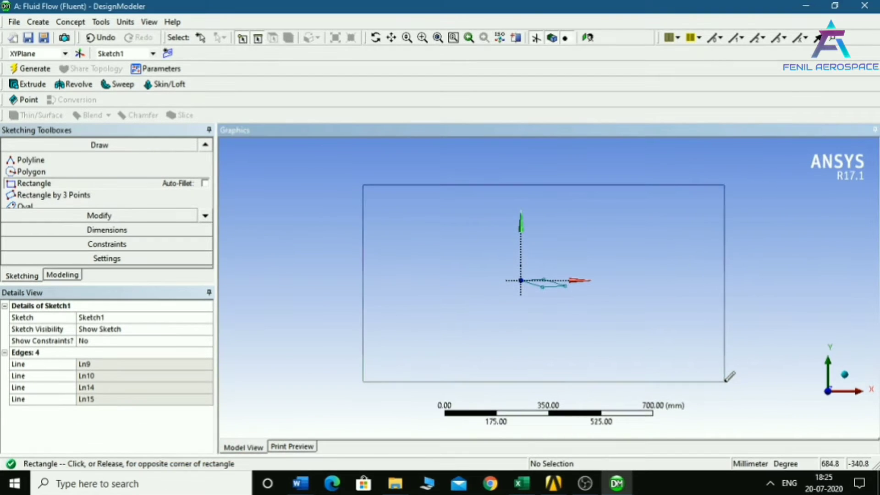
{"action": "left_click", "coordinate": [720, 373]}
{"action": "scroll", "coordinate": [522, 274], "scroll_direction": "up", "scroll_amount": 3}
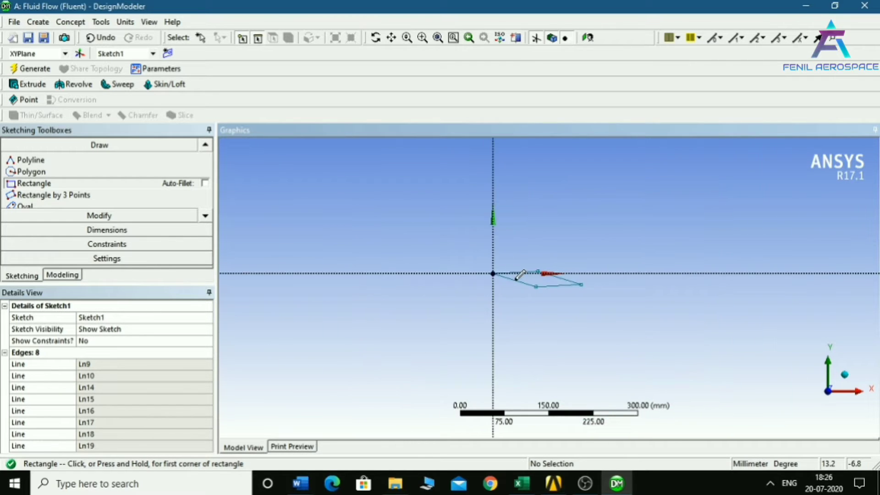
{"action": "scroll", "coordinate": [520, 274], "scroll_direction": "down", "scroll_amount": 3}
- Create a surface from Sketch1 with the Add Material operation and generate it
{"action": "left_click", "coordinate": [64, 275]}
{"action": "left_click", "coordinate": [70, 21]}
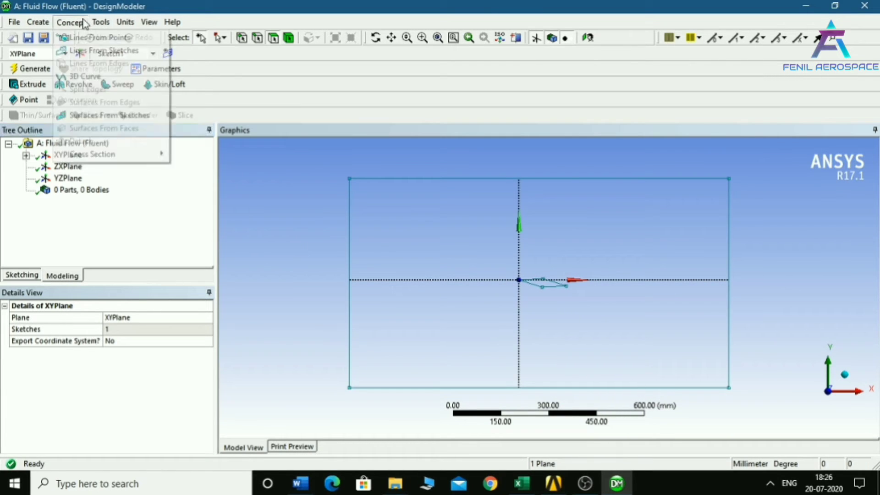
{"action": "left_click", "coordinate": [129, 114]}
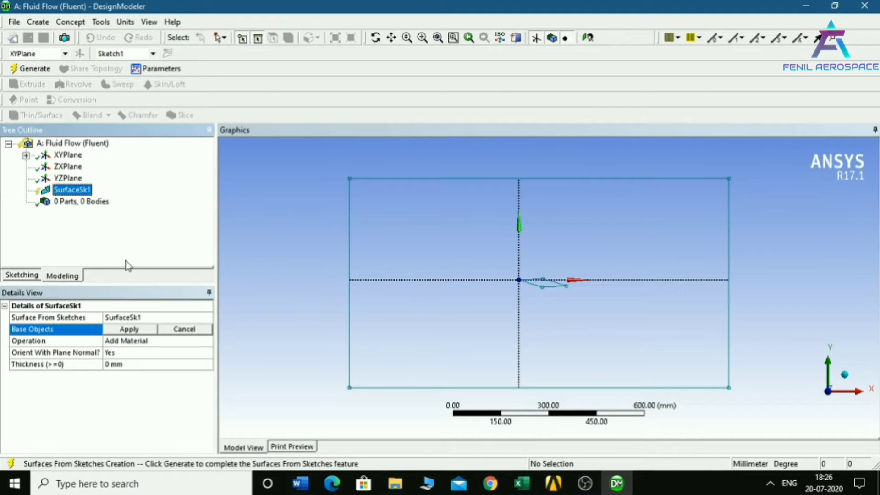
{"action": "left_click", "coordinate": [26, 155]}
{"action": "left_click", "coordinate": [84, 166]}
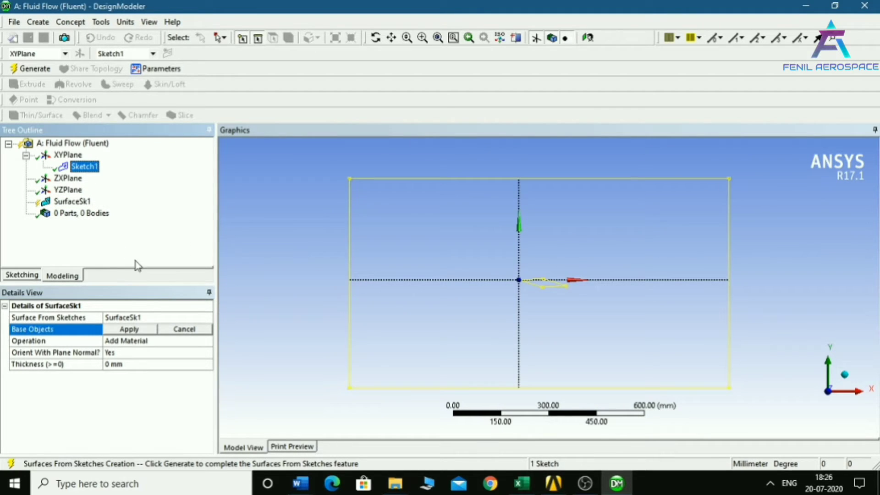
{"action": "left_click", "coordinate": [129, 329]}
{"action": "left_click", "coordinate": [31, 69]}
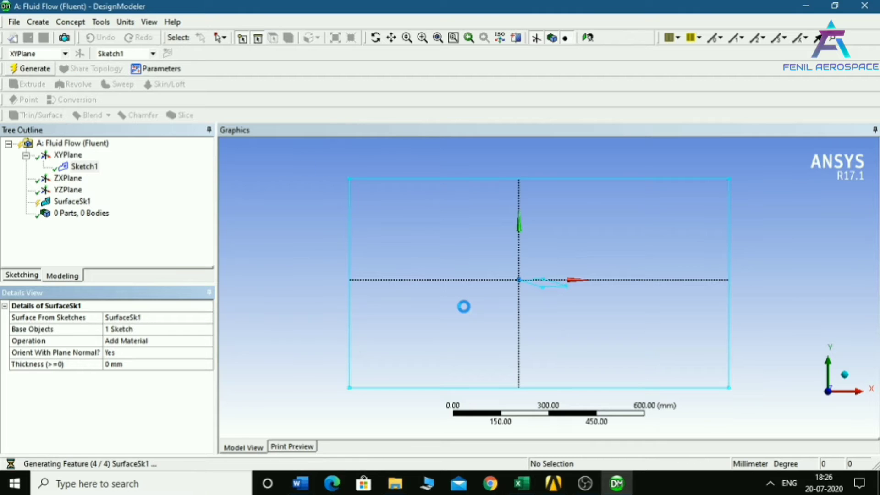
{"action": "scroll", "coordinate": [330, 298], "scroll_direction": "down", "scroll_amount": 5}
{"action": "scroll", "coordinate": [572, 288], "scroll_direction": "up", "scroll_amount": 8}
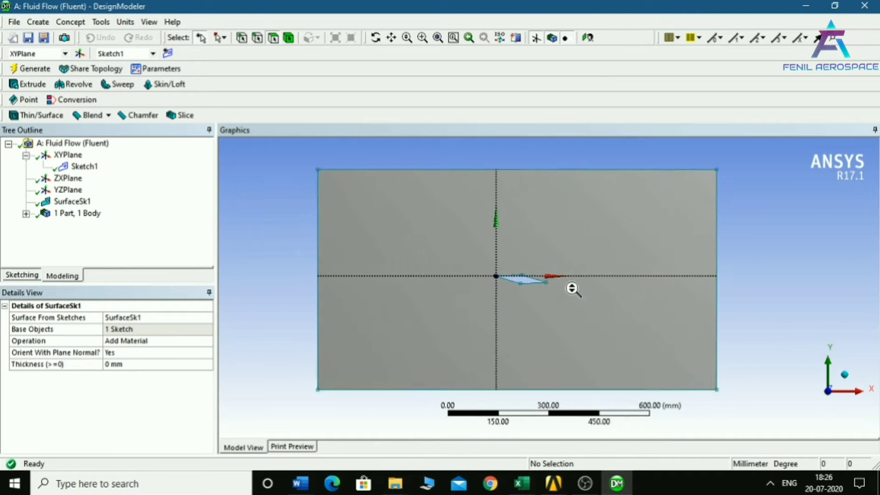
{"action": "scroll", "coordinate": [571, 289], "scroll_direction": "down", "scroll_amount": 4}
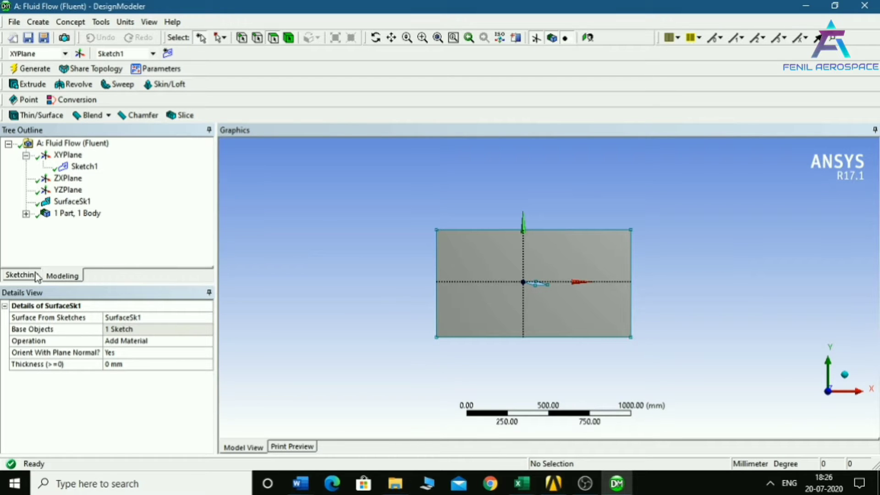
- Create a second sketch on the XY plane and open it for sketching
{"action": "left_click", "coordinate": [68, 156]}
{"action": "left_click", "coordinate": [168, 54]}
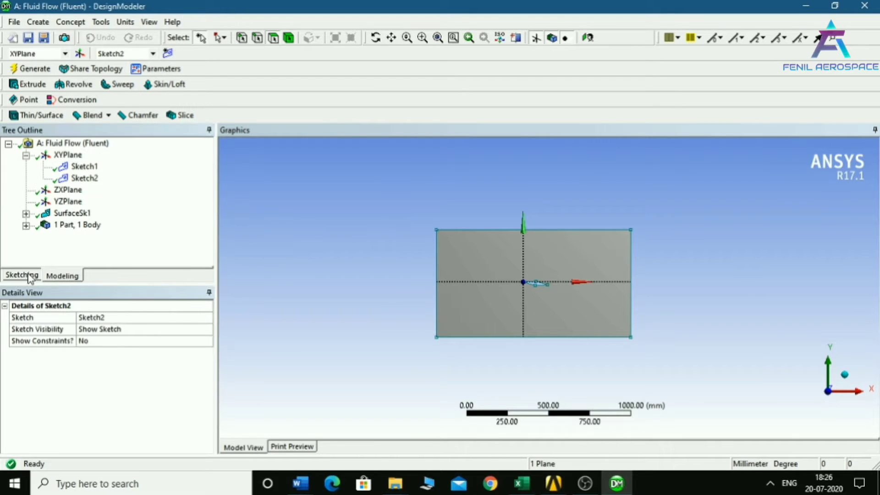
{"action": "left_click", "coordinate": [29, 276]}
{"action": "left_click", "coordinate": [50, 277]}
{"action": "left_click", "coordinate": [84, 178]}
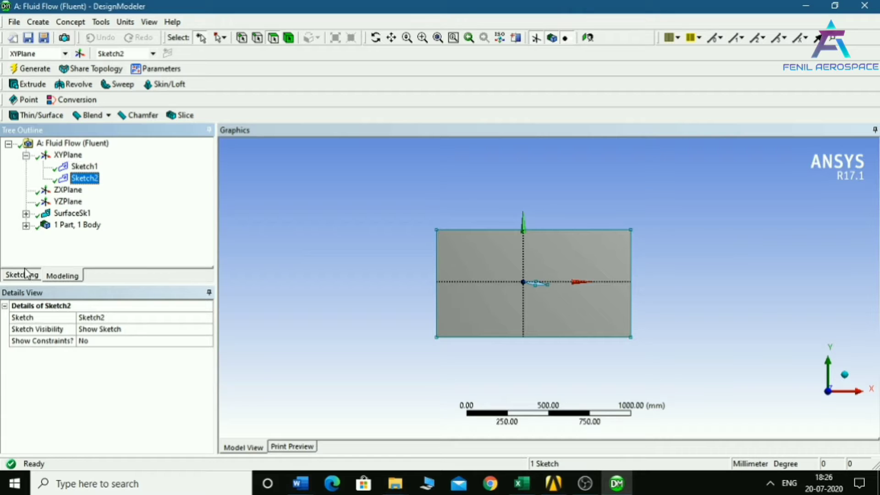
{"action": "left_click", "coordinate": [20, 276]}
- Try to draw a vertical line up from the diamond's upper corner and a horizontal line from its rear tip past the domain
{"action": "scroll", "coordinate": [138, 174], "scroll_direction": "up", "scroll_amount": 3}
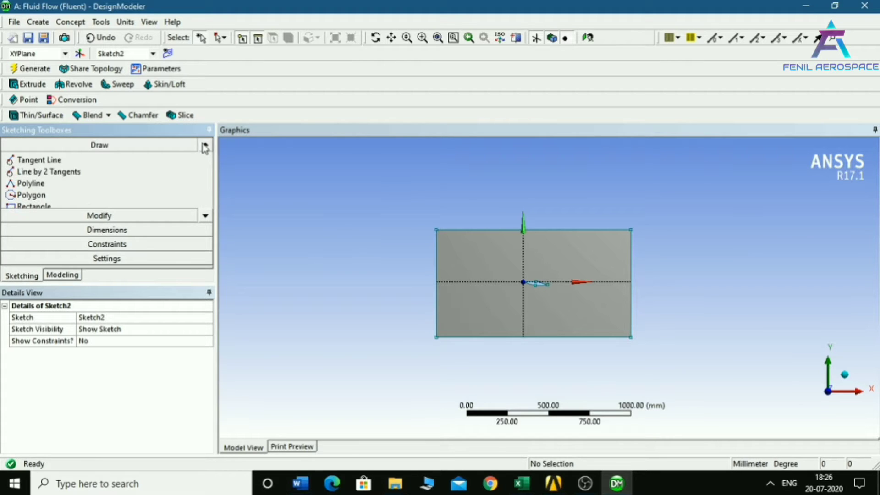
{"action": "left_click", "coordinate": [140, 160]}
{"action": "scroll", "coordinate": [585, 250], "scroll_direction": "up", "scroll_amount": 2}
{"action": "scroll", "coordinate": [585, 250], "scroll_direction": "up", "scroll_amount": 1}
{"action": "left_click", "coordinate": [522, 274]}
{"action": "scroll", "coordinate": [523, 274], "scroll_direction": "down", "scroll_amount": 1}
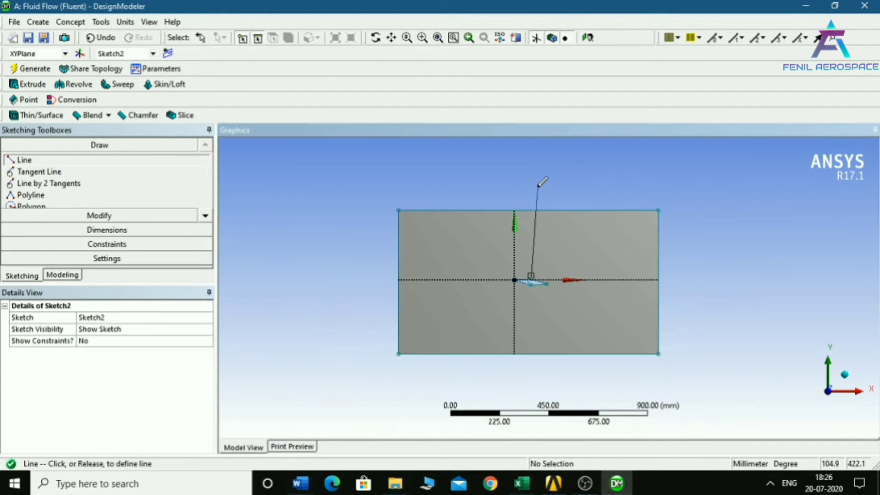
{"action": "left_click", "coordinate": [531, 182]}
{"action": "left_click", "coordinate": [531, 284]}
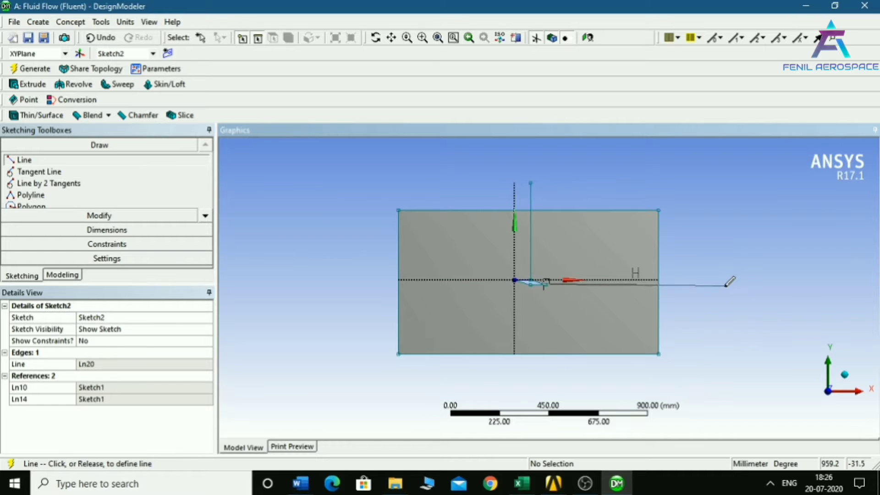
{"action": "left_click", "coordinate": [724, 284]}
{"action": "scroll", "coordinate": [514, 289], "scroll_direction": "up", "scroll_amount": 3}
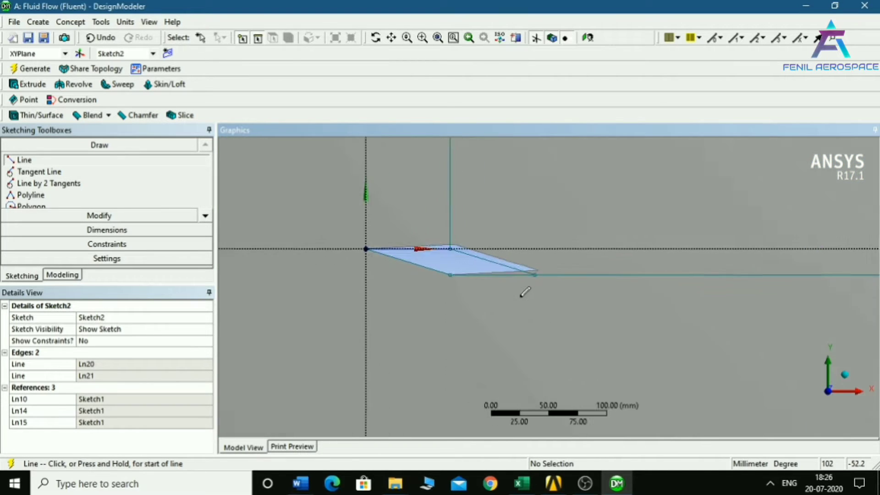
{"action": "scroll", "coordinate": [525, 292], "scroll_direction": "down", "scroll_amount": 1}
- Undo the two construction lines and the second sketch
{"action": "left_click", "coordinate": [100, 37]}
{"action": "left_click", "coordinate": [100, 37]}
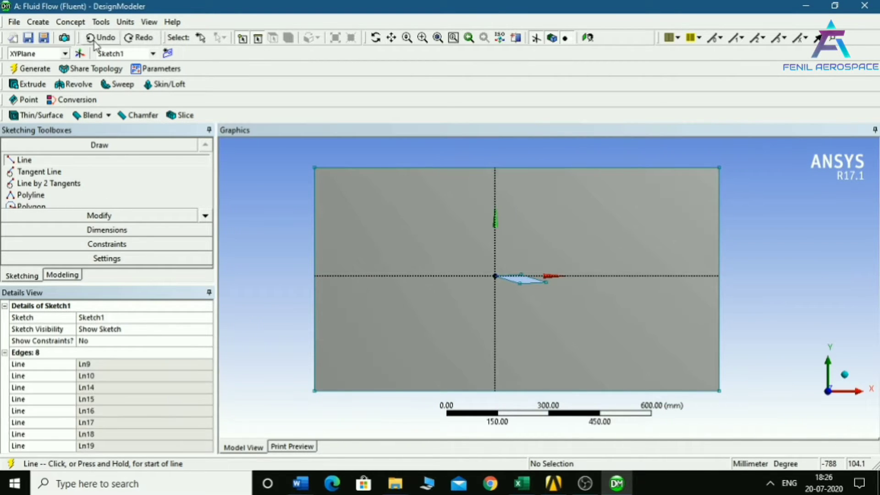
{"action": "left_click", "coordinate": [63, 275]}
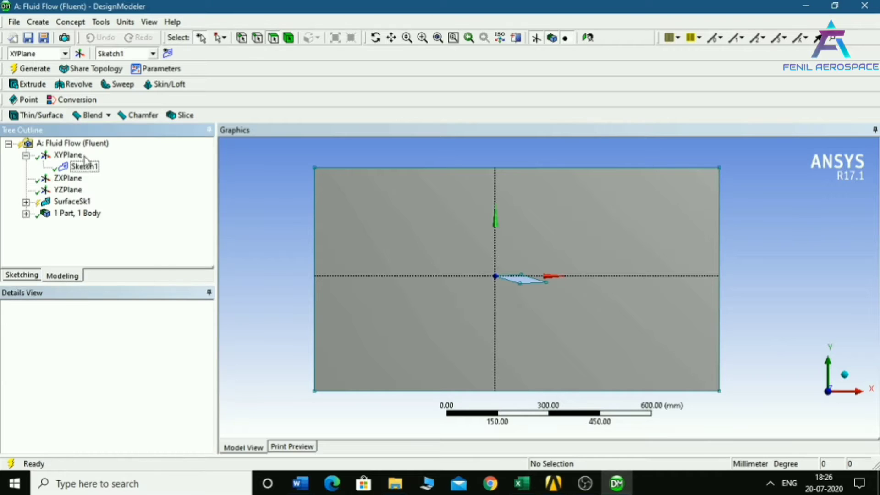
- Apply Fixed constraints to the edges of the diamond in Sketch1
{"action": "left_click", "coordinate": [35, 276]}
{"action": "left_click", "coordinate": [104, 244]}
{"action": "left_click", "coordinate": [26, 202]}
{"action": "scroll", "coordinate": [504, 281], "scroll_direction": "up", "scroll_amount": 2}
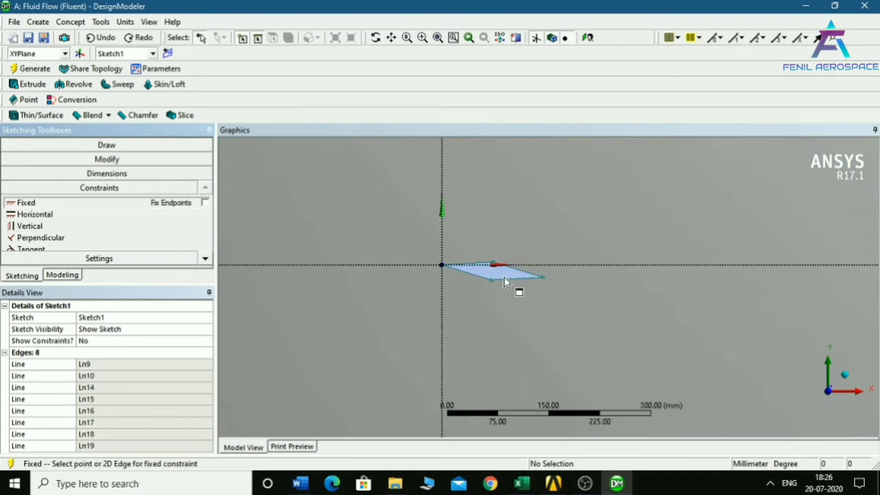
{"action": "scroll", "coordinate": [507, 284], "scroll_direction": "up", "scroll_amount": 1}
{"action": "left_click", "coordinate": [468, 272]}
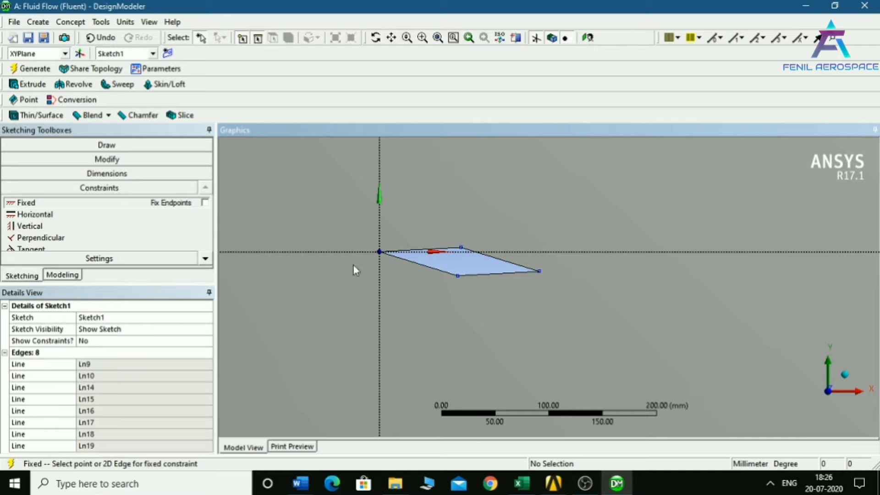
- Create a new sketch on the XY plane and open it for sketching
{"action": "left_click", "coordinate": [62, 275]}
{"action": "left_click", "coordinate": [68, 155]}
{"action": "left_click", "coordinate": [168, 53]}
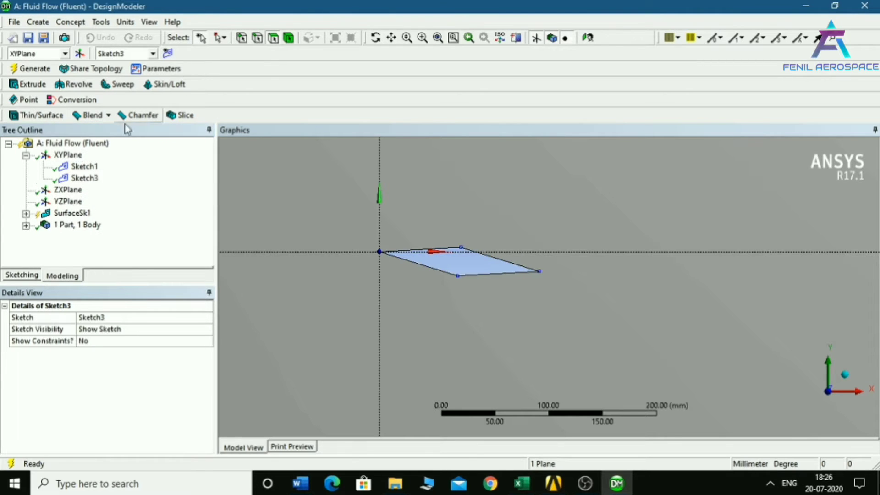
{"action": "left_click", "coordinate": [26, 274]}
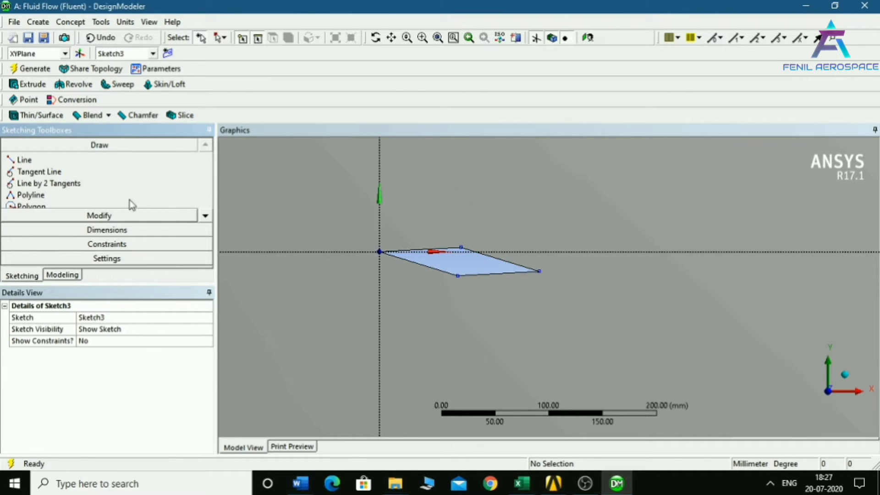
- Draw lines past the domain boundary: vertically from the diamond's upper and lower corners and horizontally from its rear tip
{"action": "left_click", "coordinate": [24, 160]}
{"action": "scroll", "coordinate": [518, 216], "scroll_direction": "down", "scroll_amount": 4}
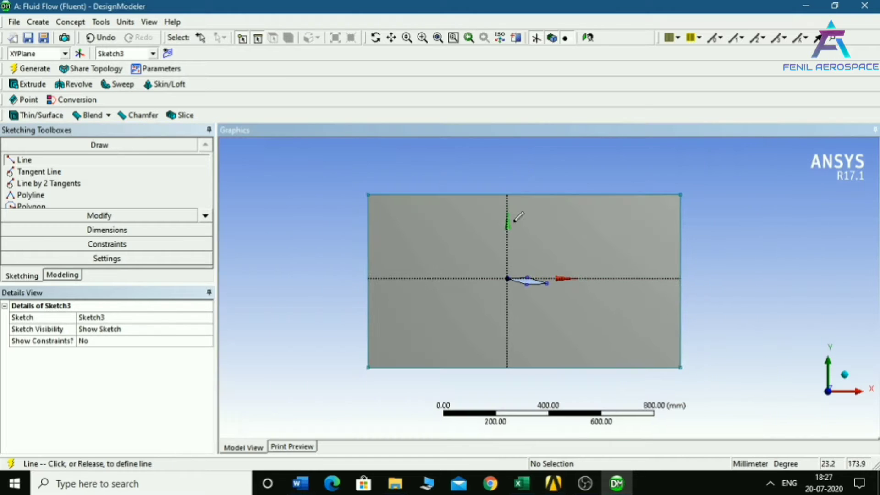
{"action": "left_click", "coordinate": [528, 172]}
{"action": "left_click", "coordinate": [528, 278]}
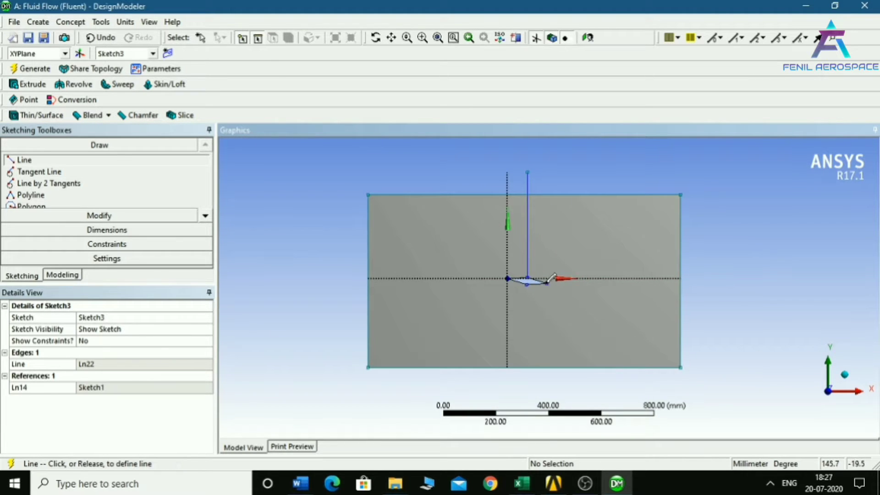
{"action": "left_click", "coordinate": [721, 283]}
{"action": "left_click", "coordinate": [527, 283]}
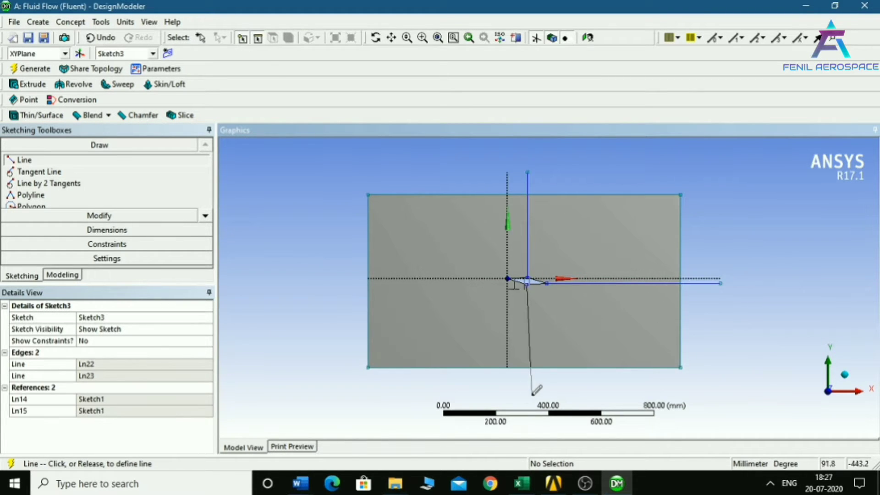
{"action": "left_click", "coordinate": [528, 398]}
- Draw lines past the domain boundary: forward and upward from the diamond's front tip, and upward and downward from its rear tip
{"action": "left_click", "coordinate": [507, 278]}
{"action": "left_click", "coordinate": [321, 278]}
{"action": "left_click", "coordinate": [507, 278]}
{"action": "left_click", "coordinate": [507, 158]}
{"action": "left_click", "coordinate": [546, 281]}
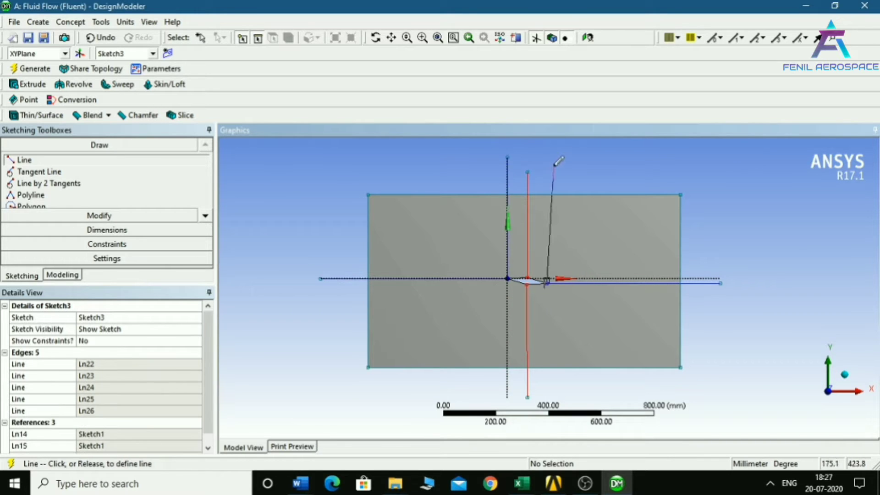
{"action": "left_click", "coordinate": [547, 165]}
{"action": "left_click", "coordinate": [547, 283]}
{"action": "left_click", "coordinate": [547, 390]}
- Start a Face Split and set the rectangular flow domain surface as its target face
{"action": "left_click", "coordinate": [63, 275]}
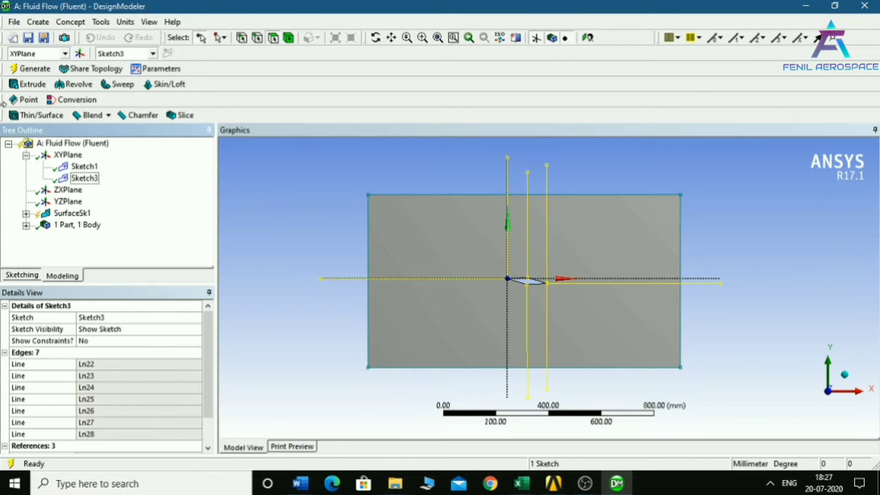
{"action": "left_click", "coordinate": [100, 22]}
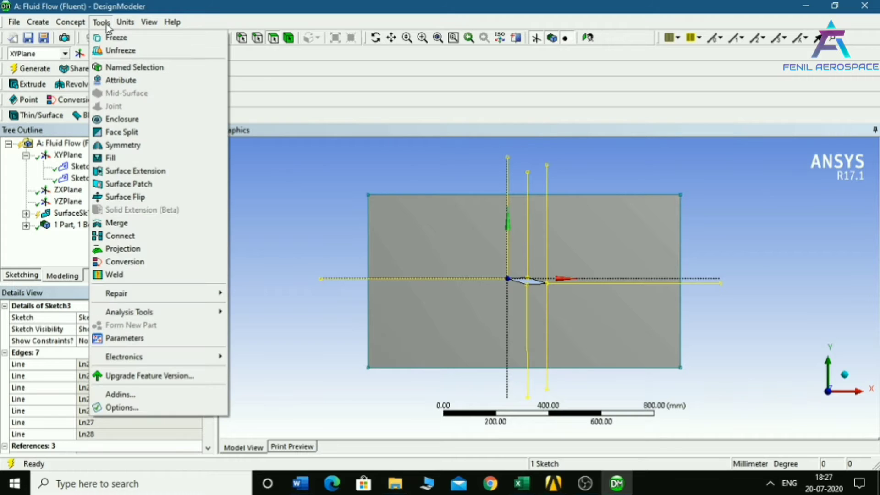
{"action": "left_click", "coordinate": [147, 132]}
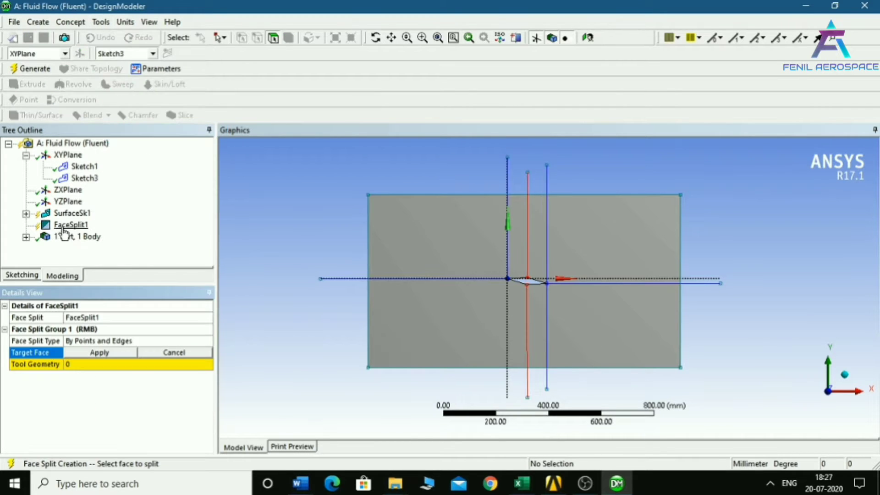
{"action": "left_click", "coordinate": [419, 319]}
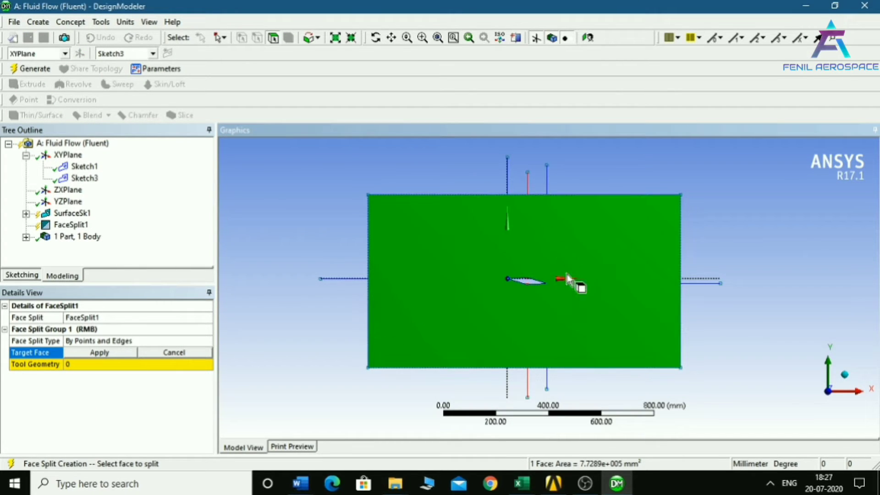
{"action": "left_click", "coordinate": [100, 353]}
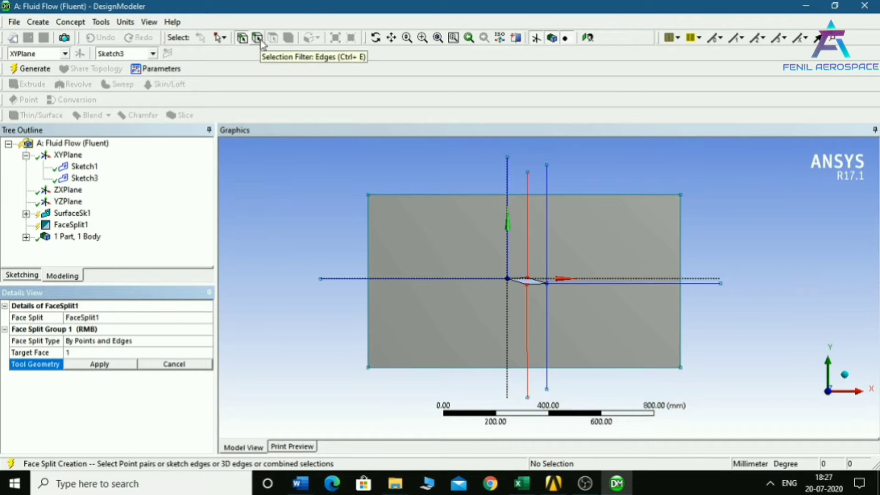
- Assign the eight division edges crossing the domain as the tool geometry and generate the face split
{"action": "left_click", "coordinate": [259, 38]}
{"action": "left_click", "coordinate": [451, 280]}
{"action": "left_click", "coordinate": [508, 239], "text": "ctrl"}
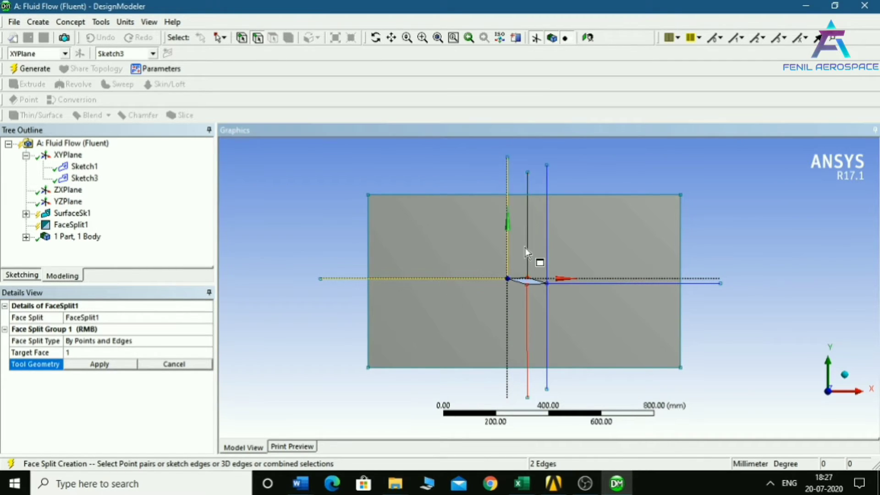
{"action": "left_click", "coordinate": [528, 248], "text": "ctrl"}
{"action": "left_click", "coordinate": [547, 250], "text": "ctrl"}
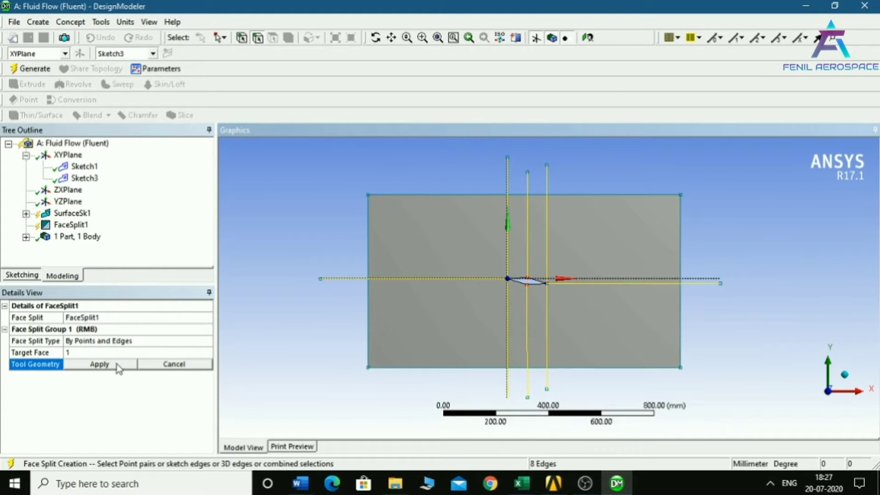
{"action": "left_click", "coordinate": [99, 364]}
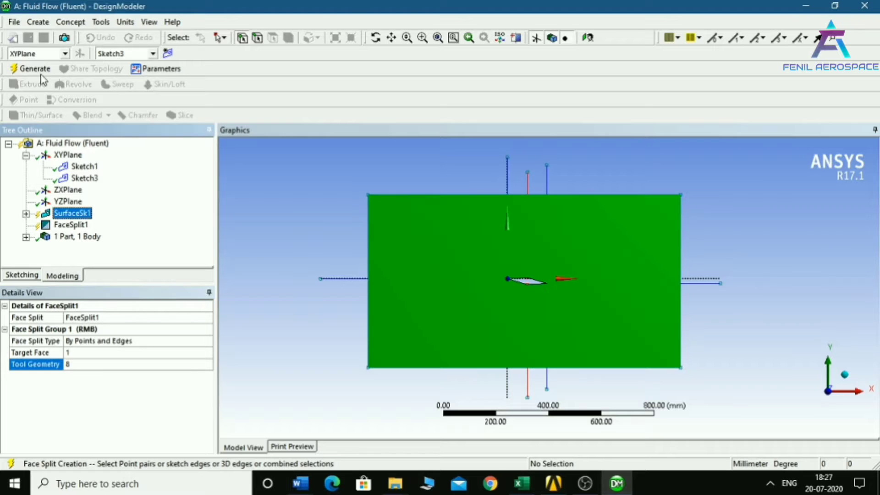
{"action": "left_click", "coordinate": [37, 70]}
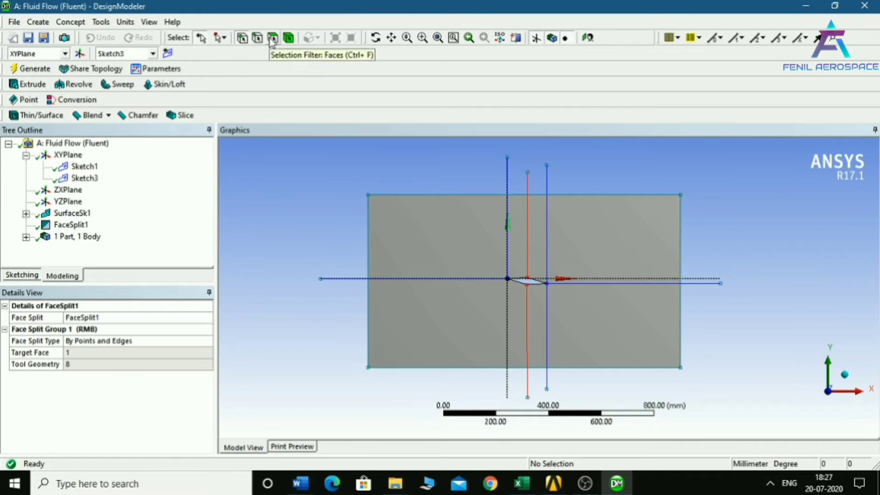
- Inspect the split domain by selecting its separate faces around the diamond one at a time
{"action": "left_click", "coordinate": [501, 302]}
{"action": "left_click", "coordinate": [519, 310]}
{"action": "left_click", "coordinate": [583, 290]}
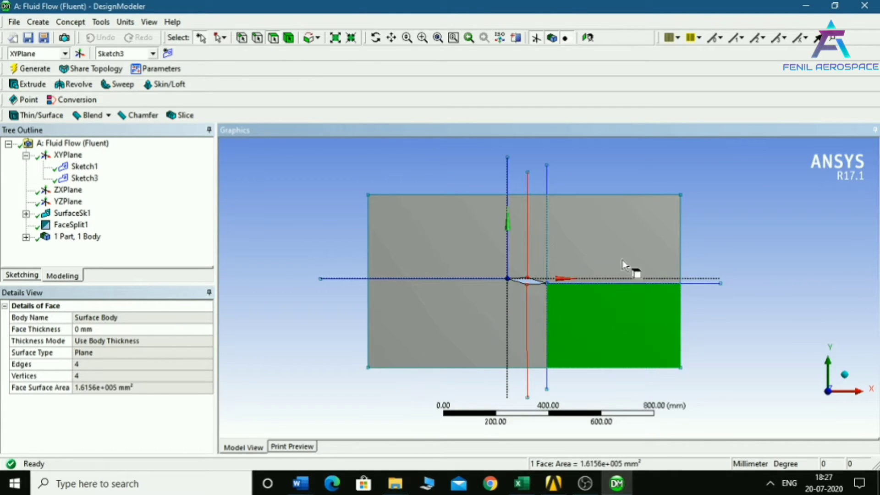
{"action": "left_click", "coordinate": [538, 251]}
{"action": "left_click", "coordinate": [517, 253]}
{"action": "left_click", "coordinate": [413, 304]}
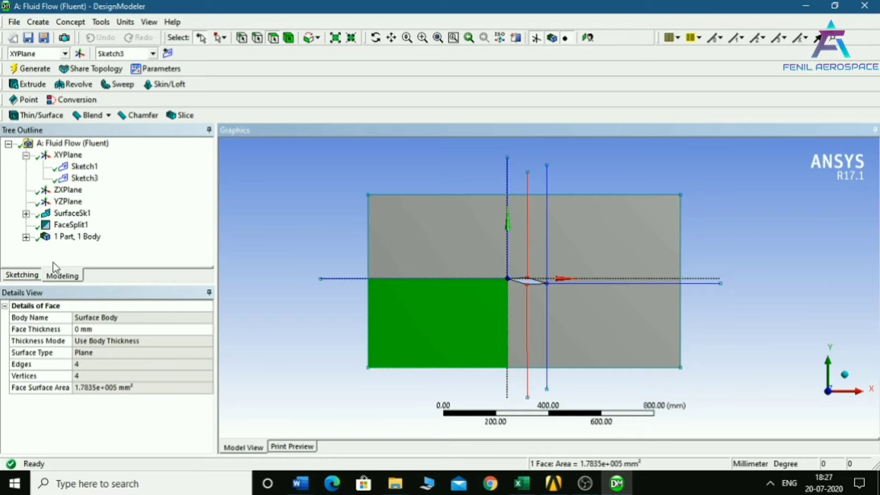
- Close DesignModeler, switch to the Meshing window and face the geometry along the Z axis
{"action": "left_click", "coordinate": [14, 22]}
{"action": "left_click", "coordinate": [133, 232]}
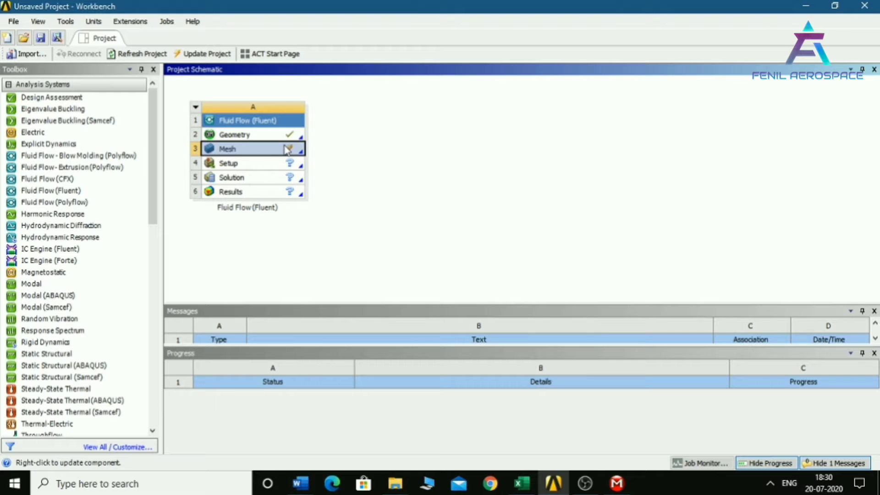
{"action": "left_click", "coordinate": [617, 483]}
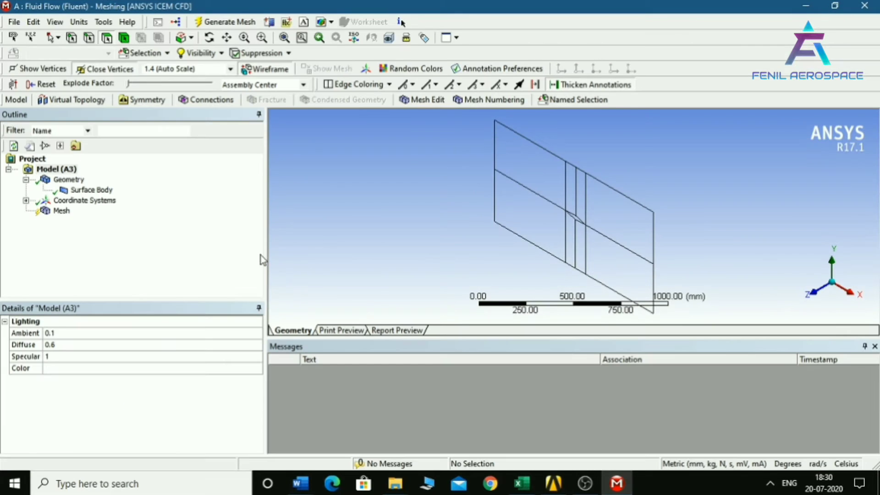
{"action": "left_click", "coordinate": [807, 292]}
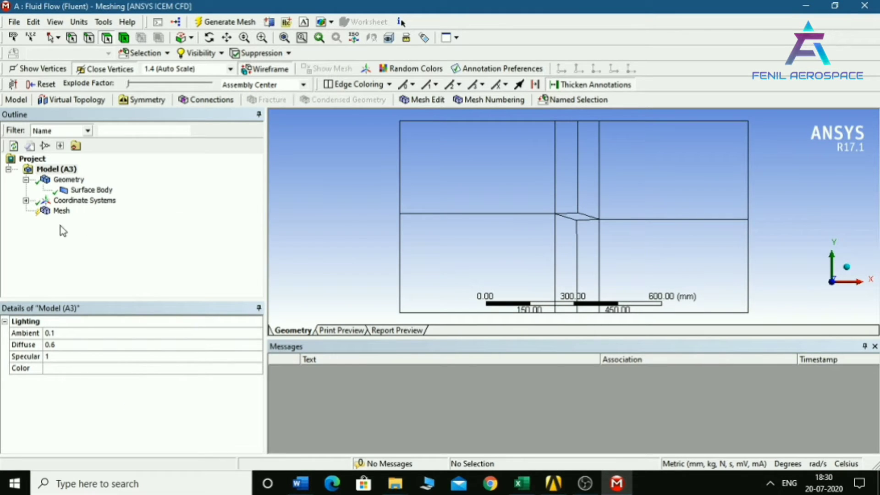
- Insert a Face Meshing control under Mesh
{"action": "left_click", "coordinate": [52, 212]}
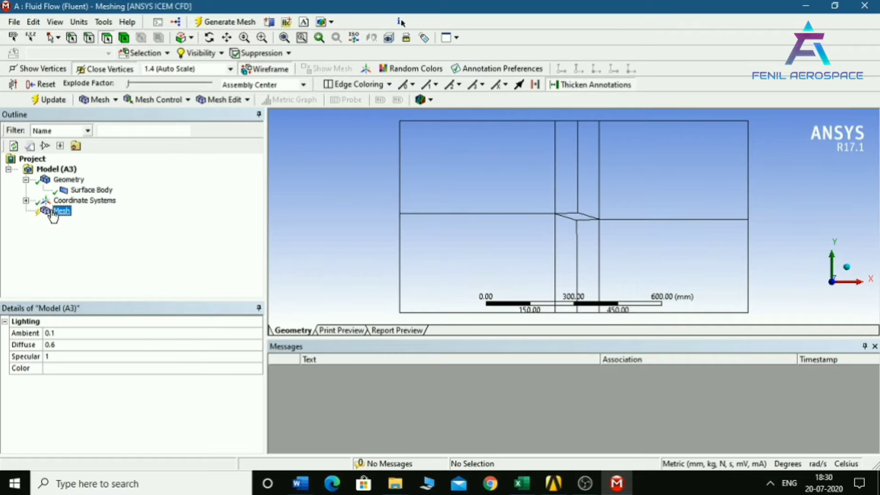
{"action": "right_click", "coordinate": [54, 211]}
{"action": "mouse_move", "coordinate": [78, 218]}
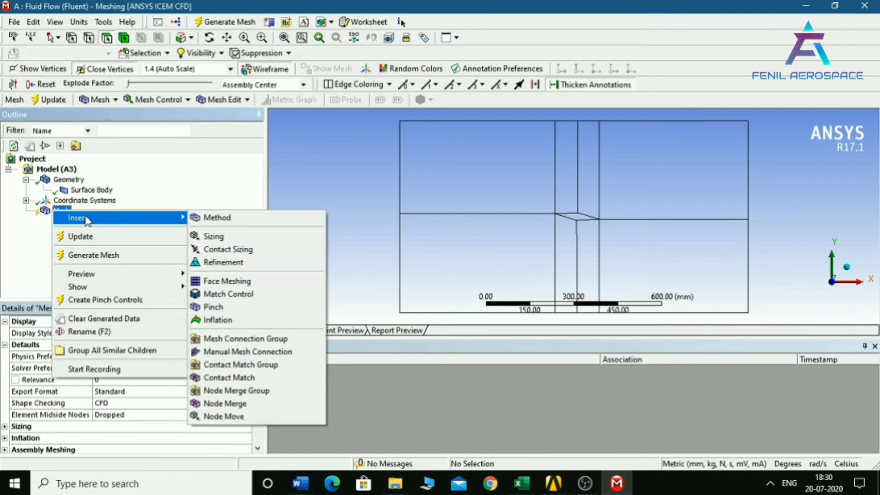
{"action": "left_click", "coordinate": [227, 281]}
- Scope the face meshing to all eight faces of the split flow domain
{"action": "left_click", "coordinate": [454, 184]}
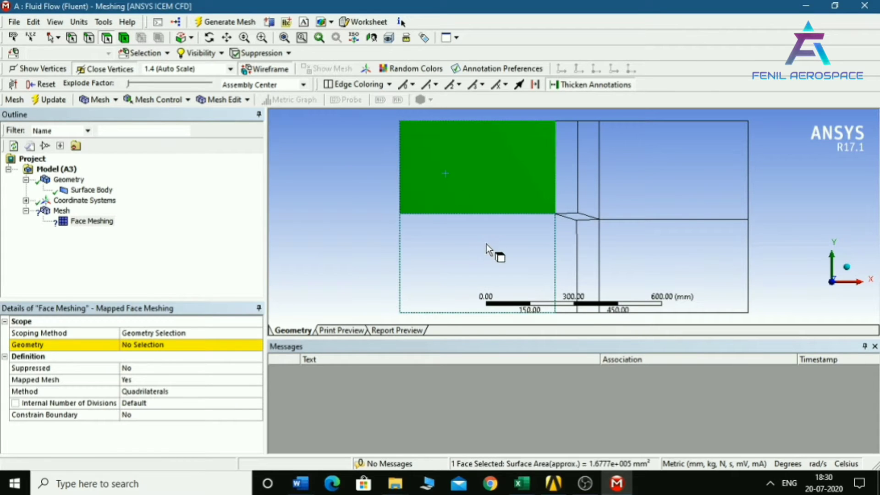
{"action": "left_click", "coordinate": [495, 252], "text": "ctrl"}
{"action": "left_click", "coordinate": [642, 256], "text": "ctrl"}
{"action": "left_click", "coordinate": [669, 174], "text": "ctrl"}
{"action": "left_click", "coordinate": [566, 170], "text": "ctrl"}
{"action": "left_click", "coordinate": [589, 170], "text": "ctrl"}
{"action": "left_click", "coordinate": [566, 257], "text": "ctrl"}
{"action": "left_click", "coordinate": [586, 253], "text": "ctrl"}
{"action": "left_click", "coordinate": [156, 345]}
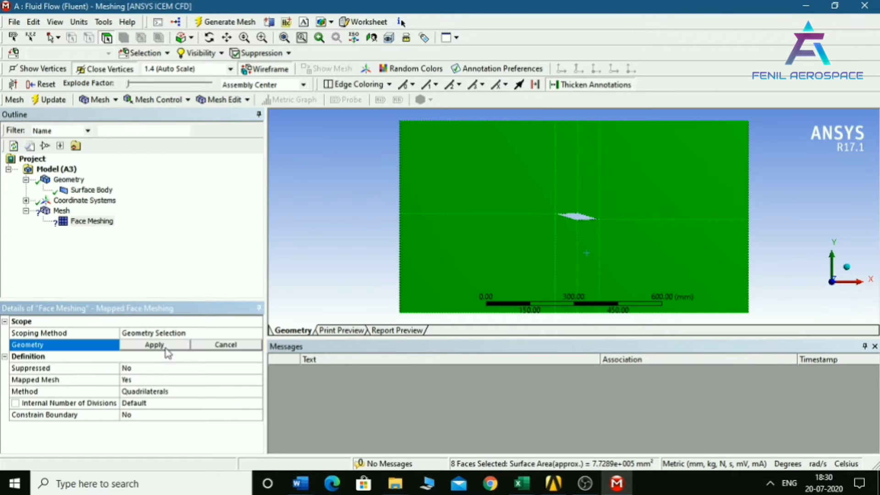
{"action": "left_click", "coordinate": [156, 345]}
- Insert a Sizing control under Mesh
{"action": "left_click", "coordinate": [61, 210]}
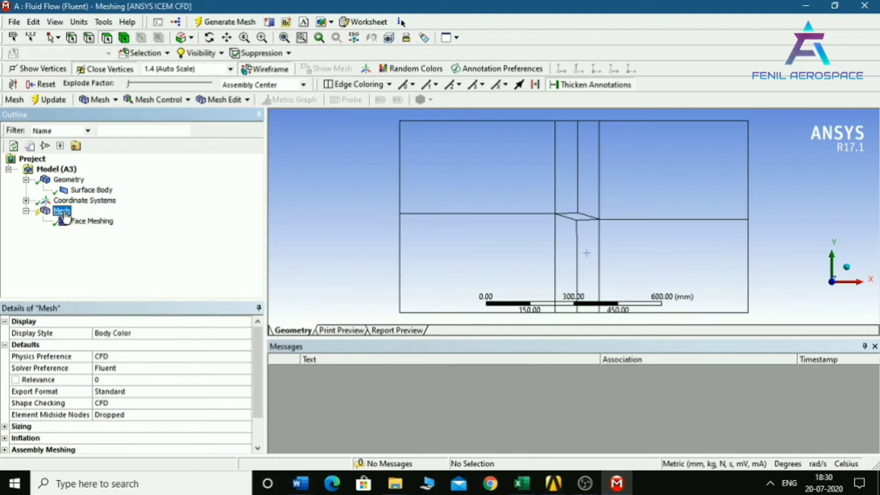
{"action": "right_click", "coordinate": [62, 211]}
{"action": "mouse_move", "coordinate": [136, 219]}
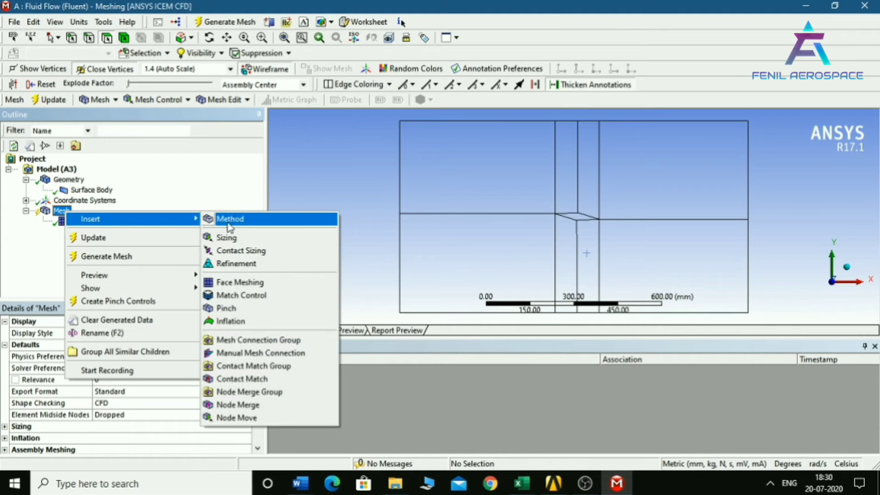
{"action": "left_click", "coordinate": [257, 238]}
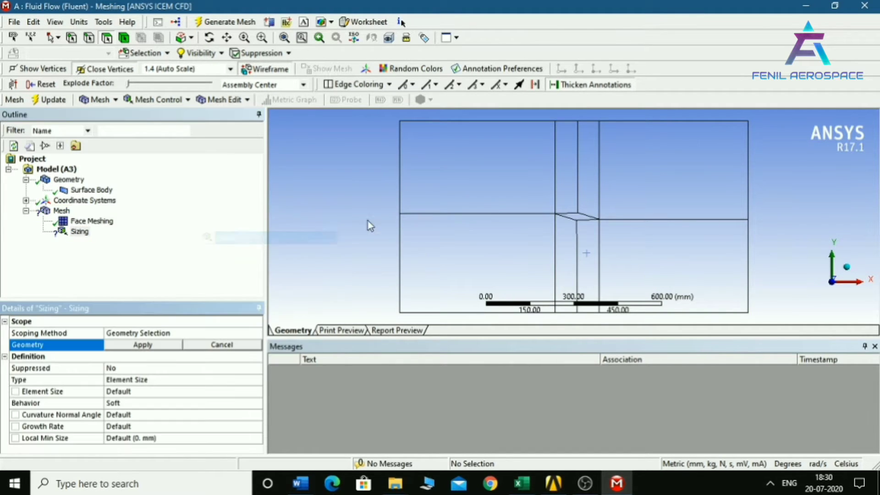
- Scope the sizing to ten edges: the front and rear boundaries, the long upper and lower boundary edges, and both horizontal division lines
{"action": "left_click", "coordinate": [90, 38]}
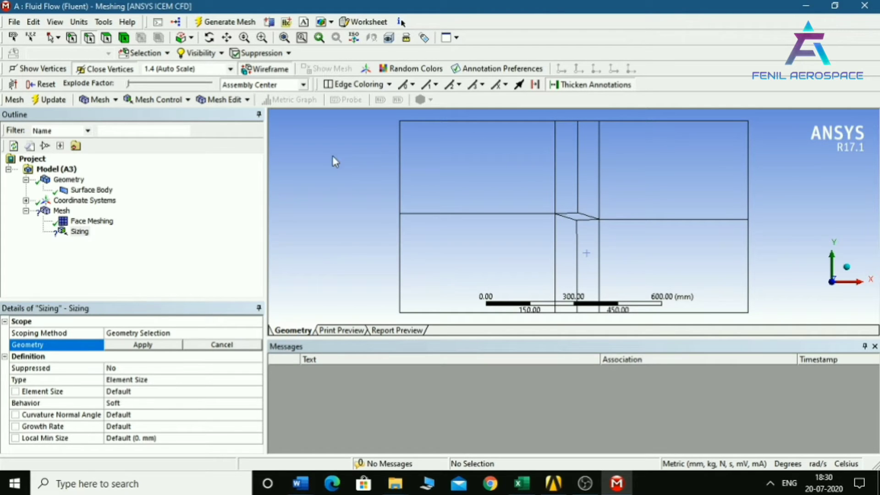
{"action": "left_click", "coordinate": [402, 172]}
{"action": "left_click", "coordinate": [399, 257], "text": "ctrl"}
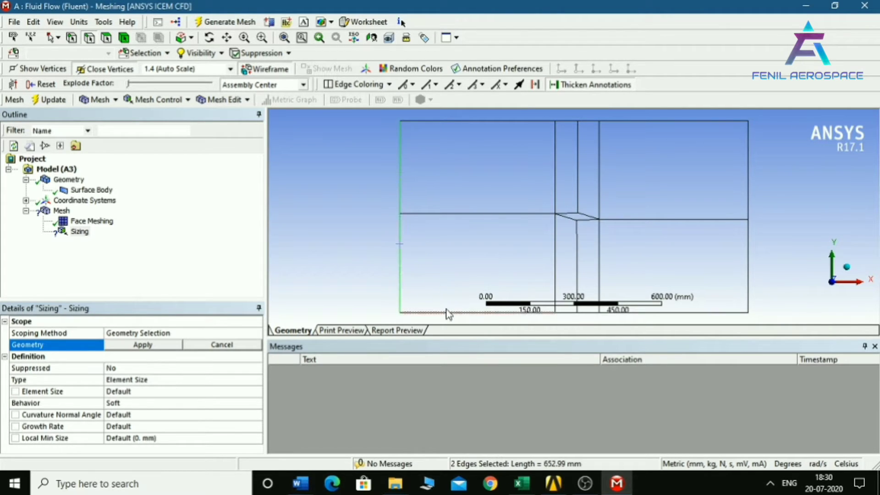
{"action": "left_click", "coordinate": [446, 312], "text": "ctrl"}
{"action": "left_click", "coordinate": [721, 313], "text": "ctrl"}
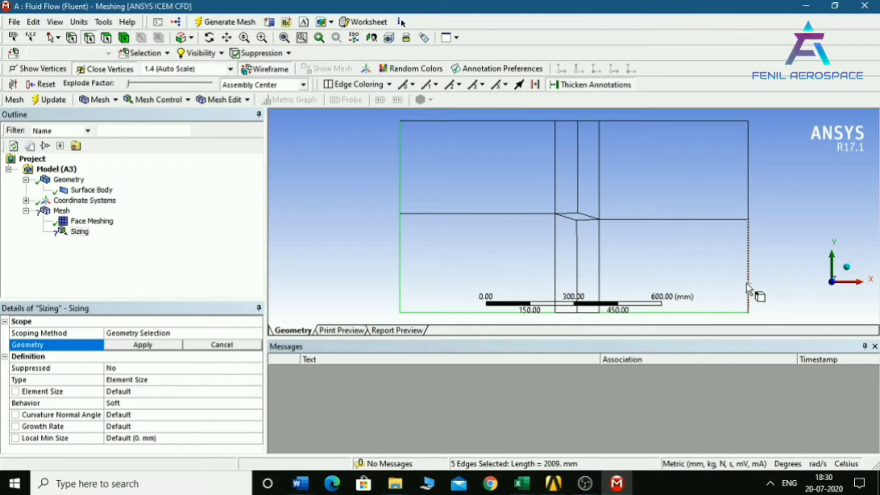
{"action": "left_click", "coordinate": [604, 121], "text": "ctrl"}
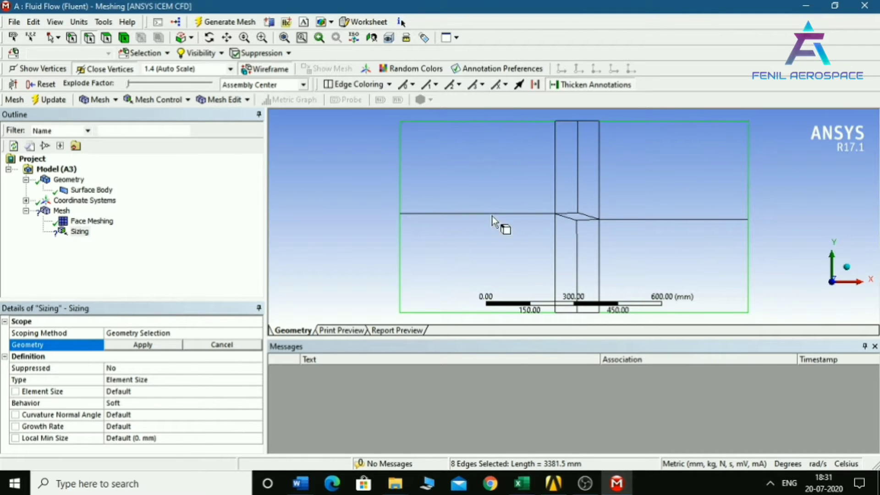
{"action": "left_click", "coordinate": [649, 219], "text": "ctrl"}
{"action": "scroll", "coordinate": [436, 251], "scroll_direction": "down", "scroll_amount": 2}
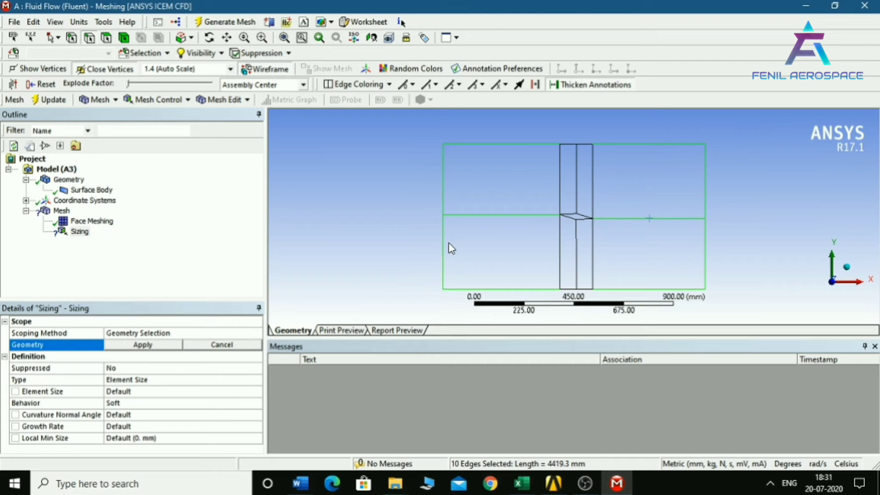
{"action": "left_click", "coordinate": [143, 345]}
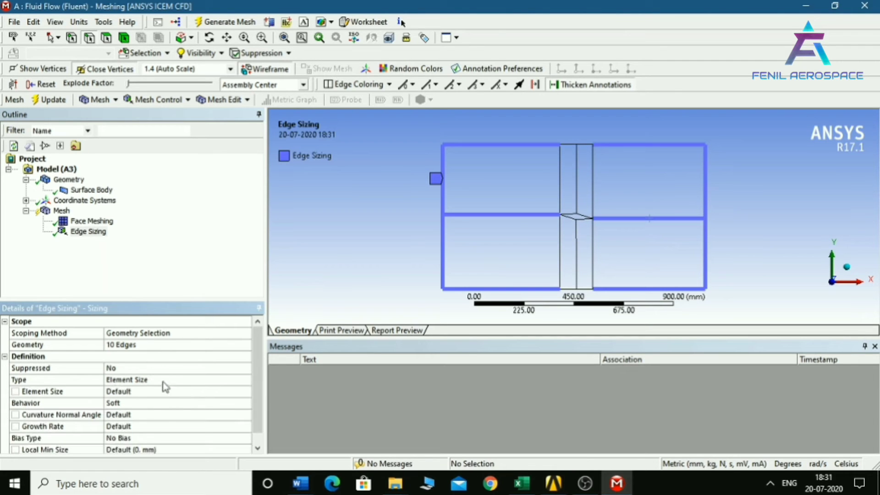
- Set the edge sizing type to Number of Divisions with 200 divisions
{"action": "left_click", "coordinate": [165, 380]}
{"action": "left_click", "coordinate": [212, 384]}
{"action": "left_click", "coordinate": [149, 394]}
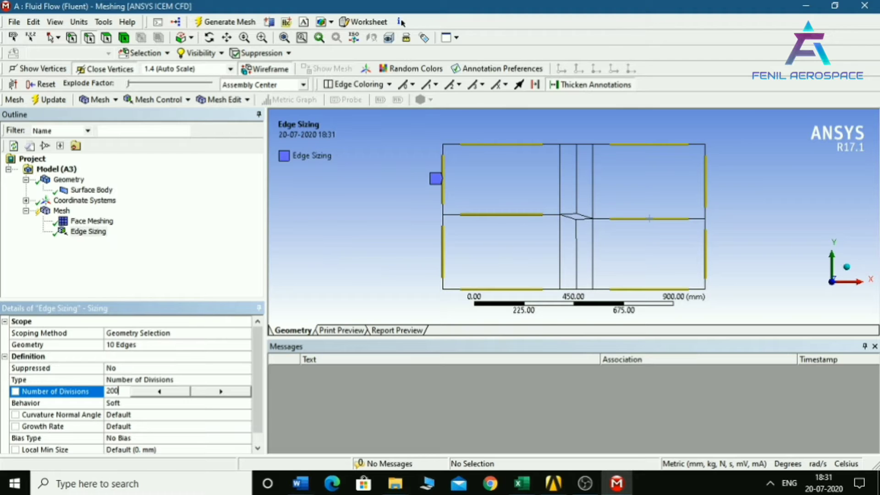
{"action": "left_click", "coordinate": [85, 233]}
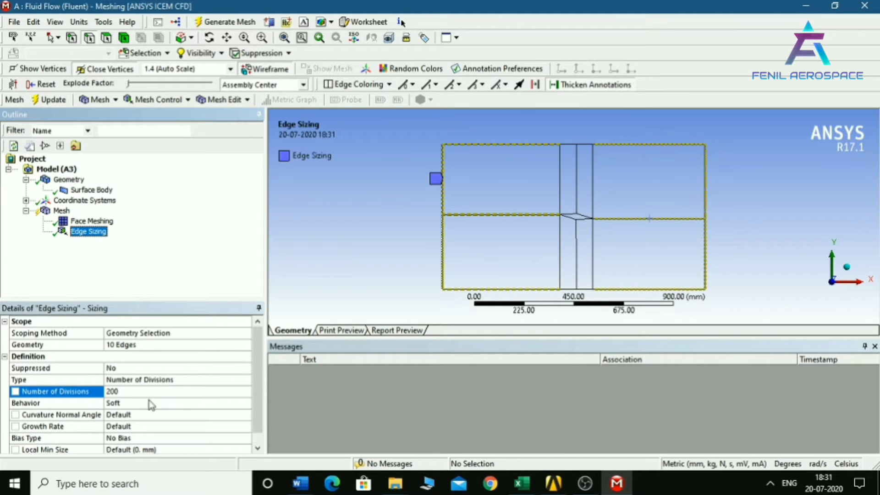
- Insert a second Sizing control under Mesh
{"action": "left_click", "coordinate": [61, 211]}
{"action": "right_click", "coordinate": [61, 211]}
{"action": "mouse_move", "coordinate": [161, 221]}
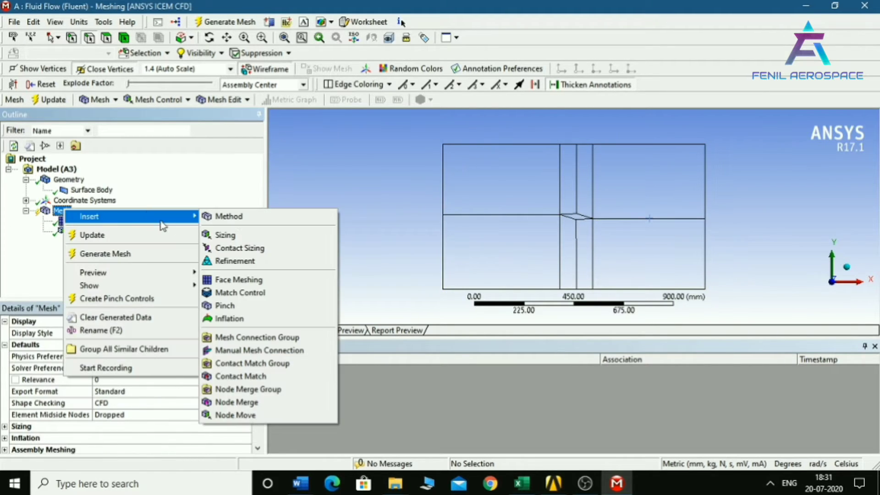
{"action": "left_click", "coordinate": [225, 235]}
- Scope the second sizing to the four short boundary edges directly above and below the airfoil
{"action": "left_click", "coordinate": [89, 37]}
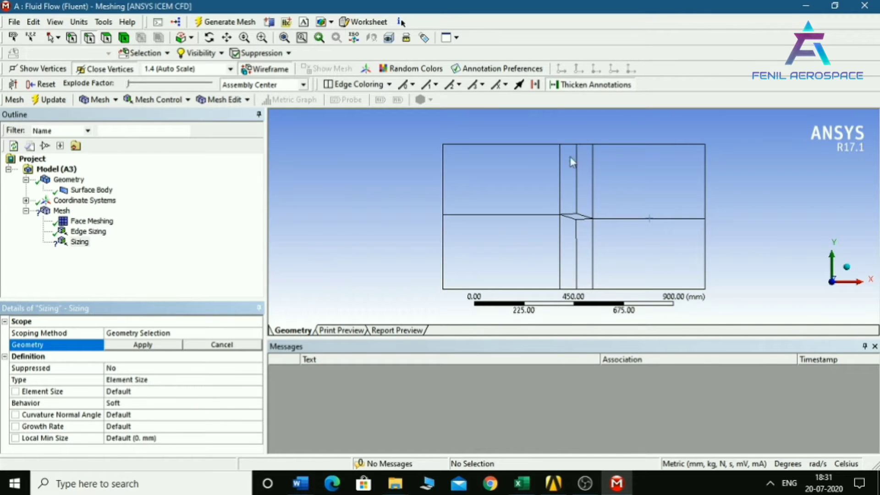
{"action": "scroll", "coordinate": [573, 238], "scroll_direction": "down", "scroll_amount": 2}
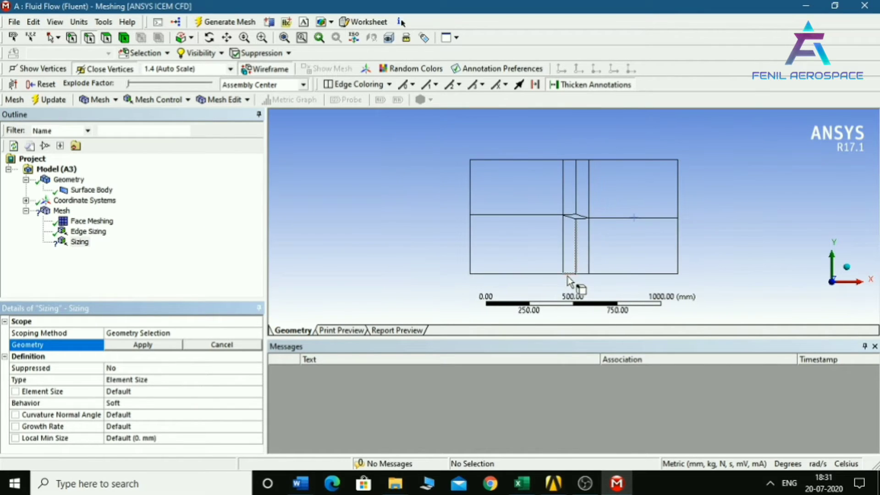
{"action": "left_click", "coordinate": [574, 275]}
{"action": "left_click", "coordinate": [583, 274], "text": "ctrl"}
{"action": "scroll", "coordinate": [579, 216], "scroll_direction": "up", "scroll_amount": 2}
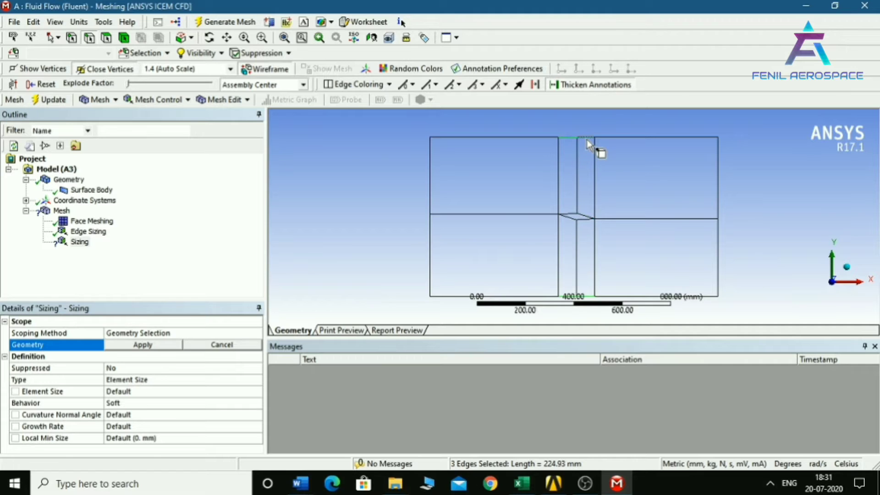
{"action": "left_click", "coordinate": [142, 345]}
- Set the second edge sizing's type to Number of Divisions with 40 divisions
{"action": "left_click", "coordinate": [245, 380]}
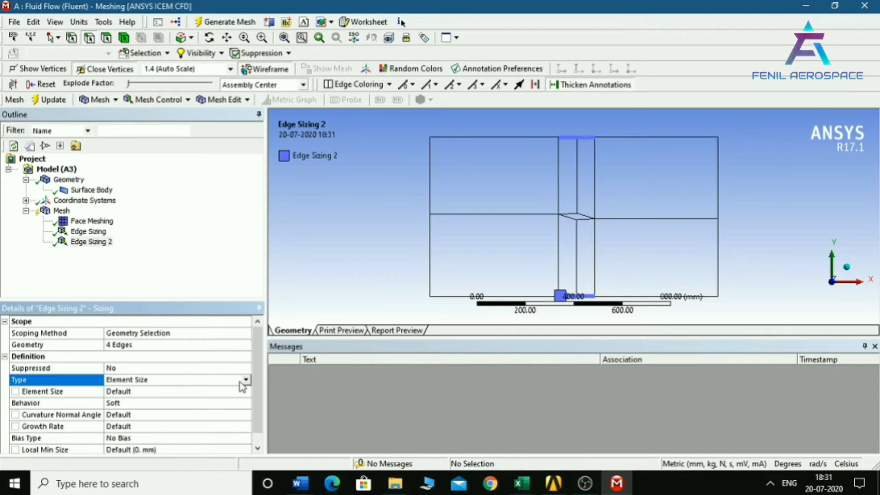
{"action": "left_click", "coordinate": [246, 380]}
{"action": "left_click", "coordinate": [207, 399]}
{"action": "left_click", "coordinate": [160, 393]}
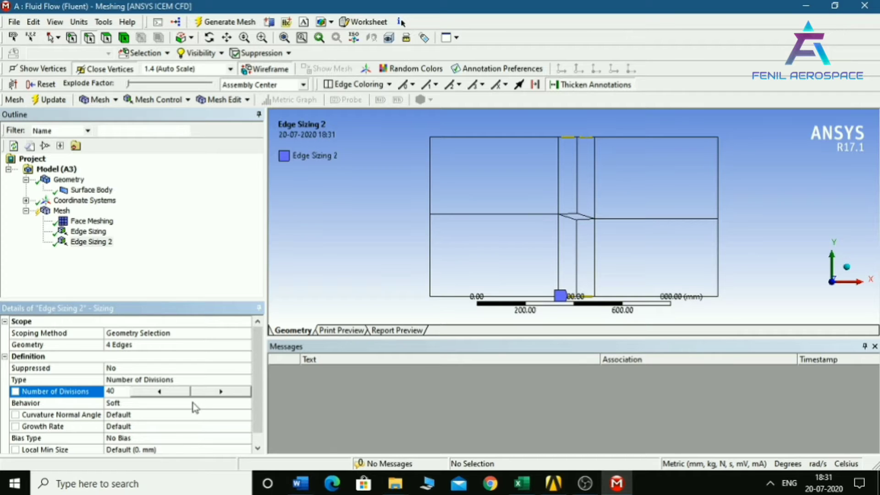
- Insert a third Sizing control under Mesh and scope it to the four edges of the diamond airfoil
{"action": "left_click", "coordinate": [61, 210]}
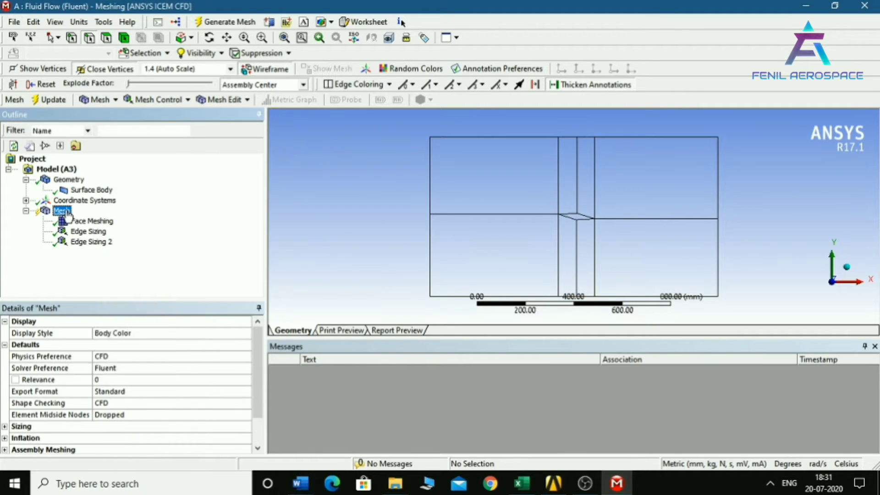
{"action": "right_click", "coordinate": [65, 211]}
{"action": "mouse_move", "coordinate": [173, 217]}
{"action": "left_click", "coordinate": [227, 236]}
{"action": "scroll", "coordinate": [713, 253], "scroll_direction": "up", "scroll_amount": 5}
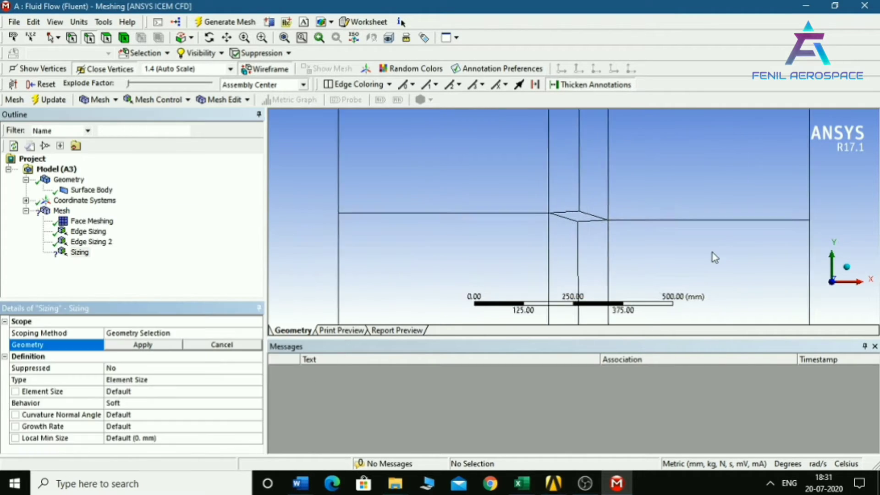
{"action": "mouse_move", "coordinate": [571, 216]}
{"action": "left_mouse_down"}
{"action": "mouse_move", "coordinate": [607, 220]}
{"action": "mouse_move", "coordinate": [590, 239]}
{"action": "mouse_move", "coordinate": [486, 251]}
{"action": "left_mouse_up"}
{"action": "left_click", "coordinate": [179, 345]}
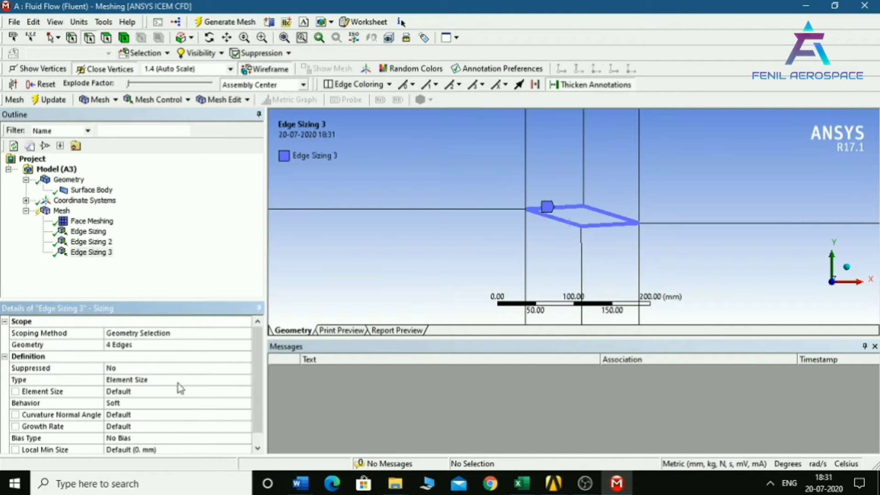
- Set the airfoil edge sizing's type to Number of Divisions with 100 divisions
{"action": "left_click", "coordinate": [194, 381]}
{"action": "left_click", "coordinate": [247, 380]}
{"action": "left_click", "coordinate": [190, 401]}
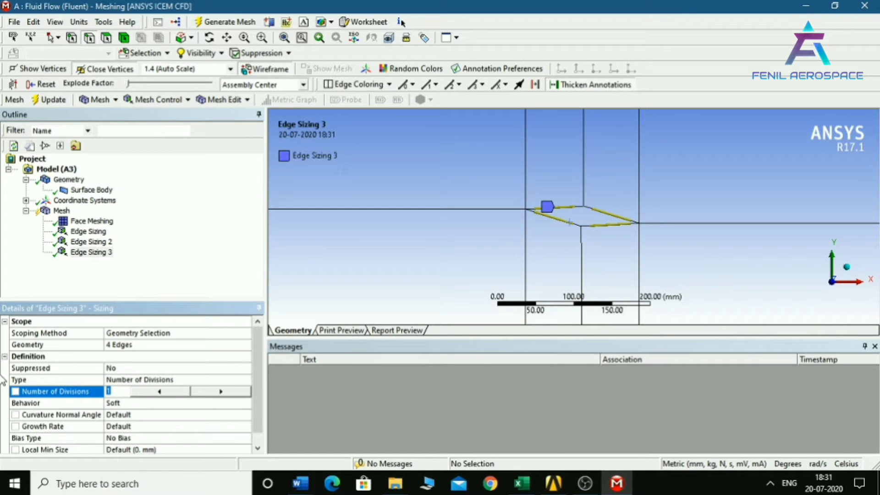
- Generate the mesh and inspect the cells around the airfoil
{"action": "left_click", "coordinate": [70, 210]}
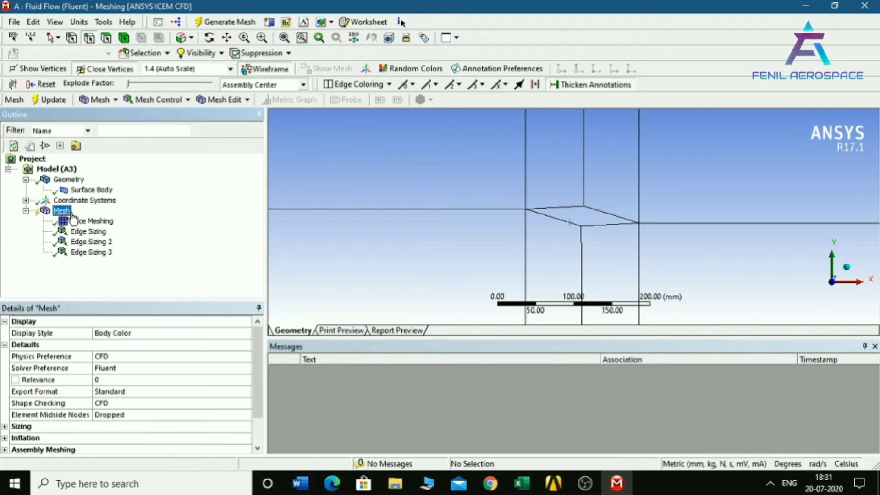
{"action": "scroll", "coordinate": [483, 226], "scroll_direction": "down", "scroll_amount": 10}
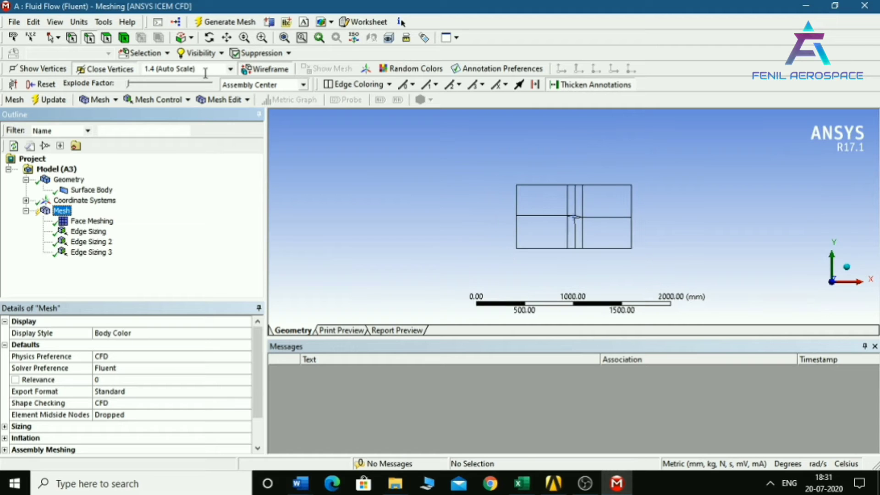
{"action": "key", "text": "ctrl+g"}
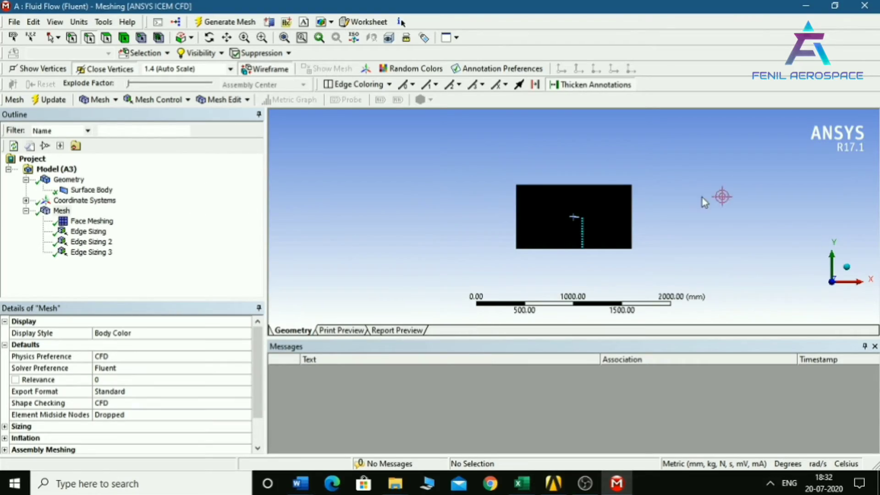
{"action": "scroll", "coordinate": [560, 202], "scroll_direction": "up", "scroll_amount": 10}
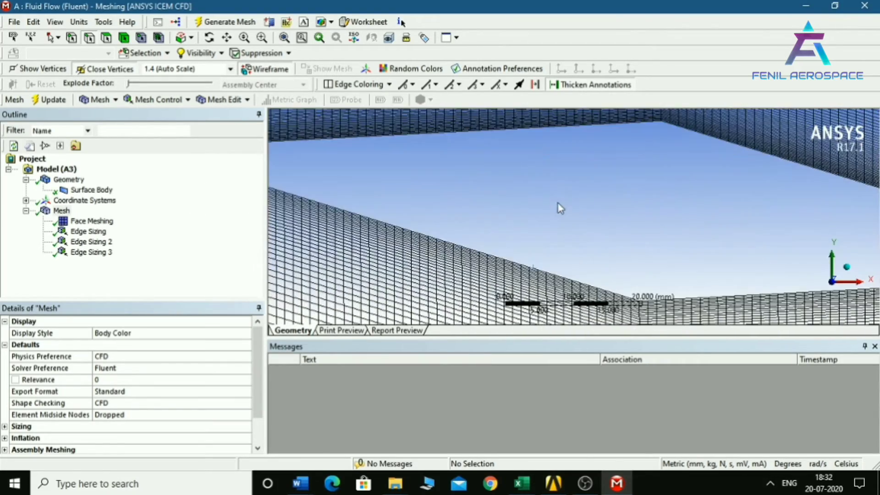
{"action": "scroll", "coordinate": [614, 167], "scroll_direction": "down", "scroll_amount": 10}
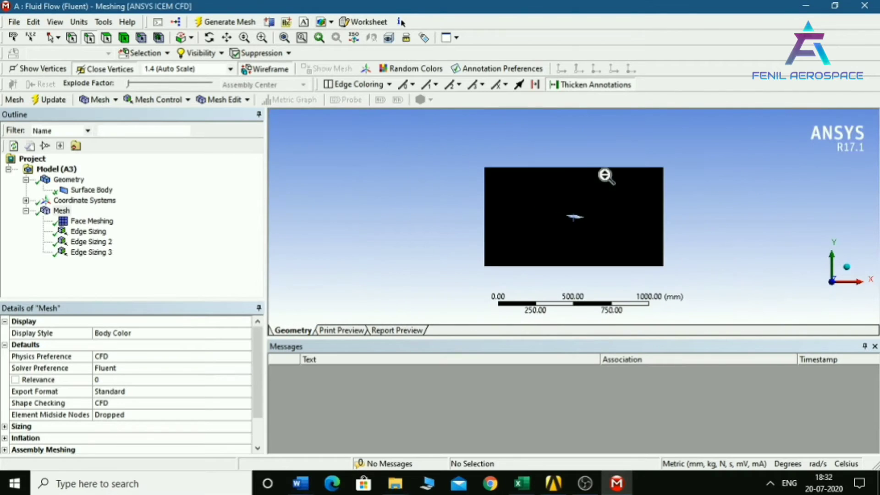
- Review the scope and settings of the Face Meshing control and the three edge sizings
{"action": "left_click", "coordinate": [92, 221]}
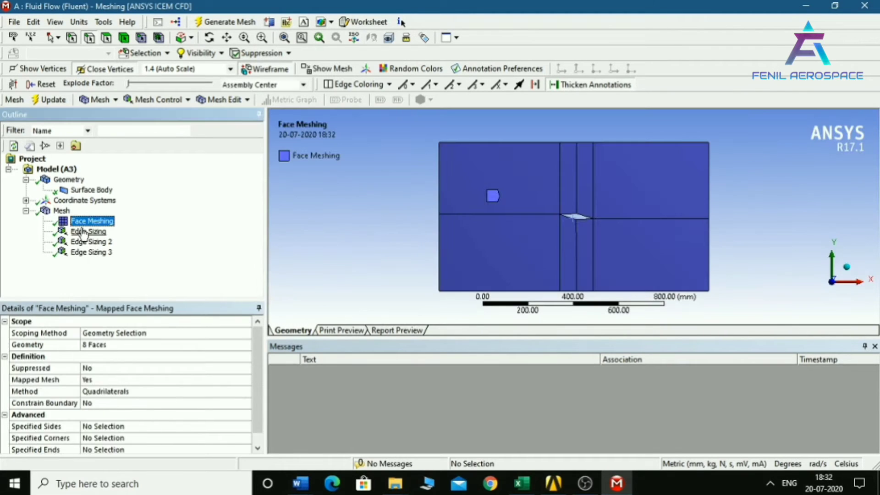
{"action": "left_click", "coordinate": [88, 231]}
{"action": "left_click", "coordinate": [89, 242]}
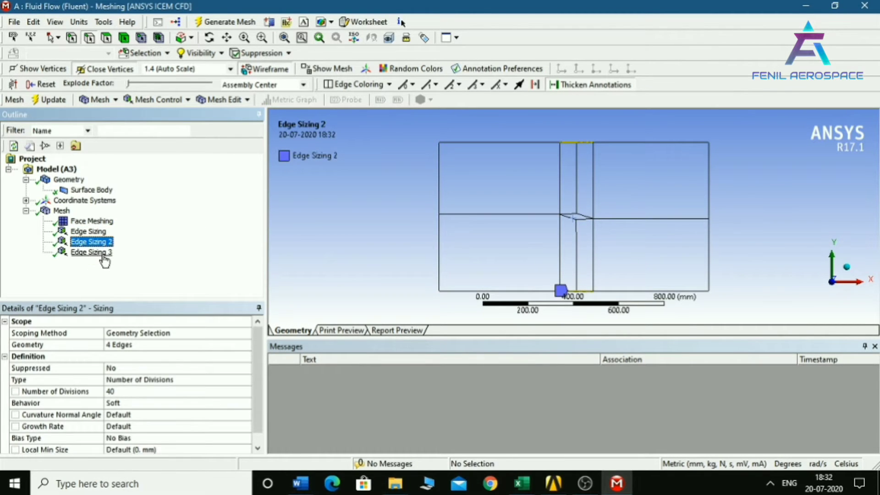
{"action": "left_click", "coordinate": [103, 254]}
{"action": "left_click", "coordinate": [92, 242]}
{"action": "left_click", "coordinate": [89, 231]}
{"action": "left_click", "coordinate": [92, 221]}
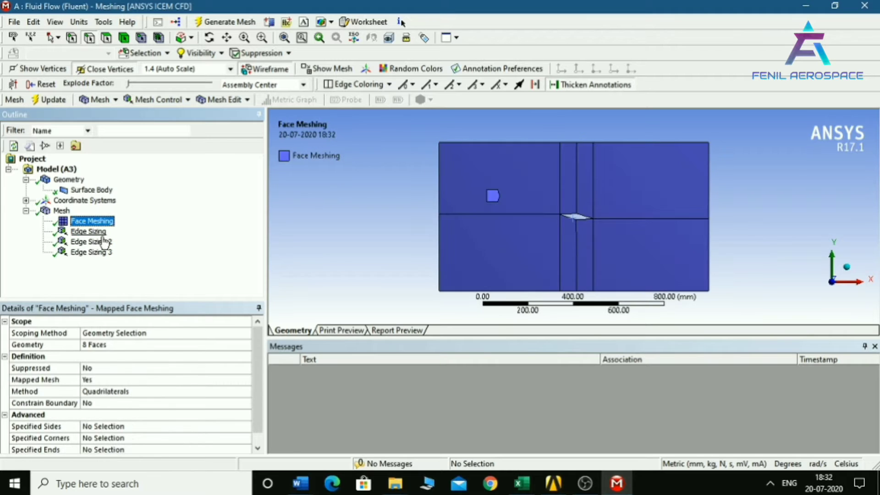
{"action": "left_click", "coordinate": [104, 242]}
{"action": "left_click", "coordinate": [104, 253]}
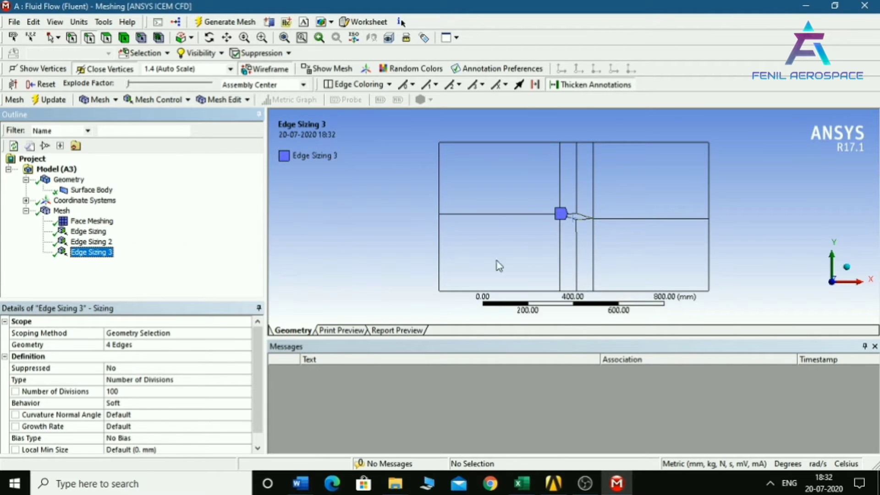
- Insert a fourth Sizing control under Mesh and scope it to the six vertical division edges above and below the airfoil
{"action": "right_click", "coordinate": [60, 211]}
{"action": "mouse_move", "coordinate": [147, 217]}
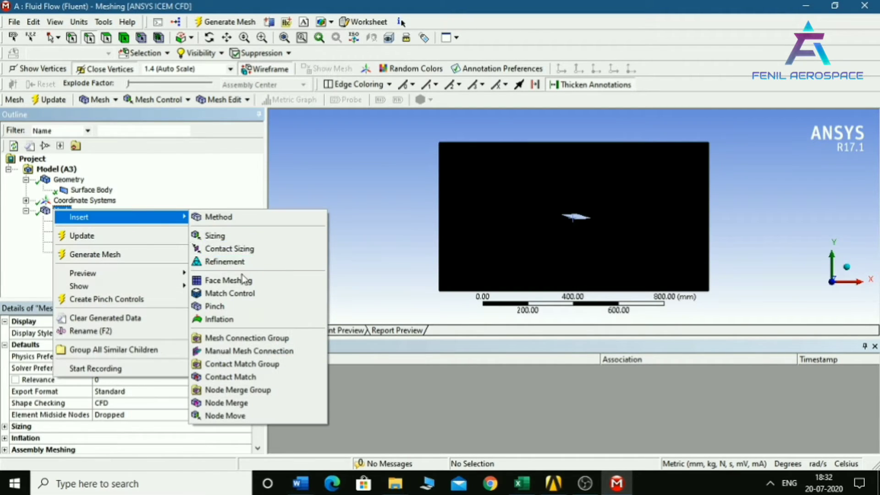
{"action": "left_click", "coordinate": [229, 236]}
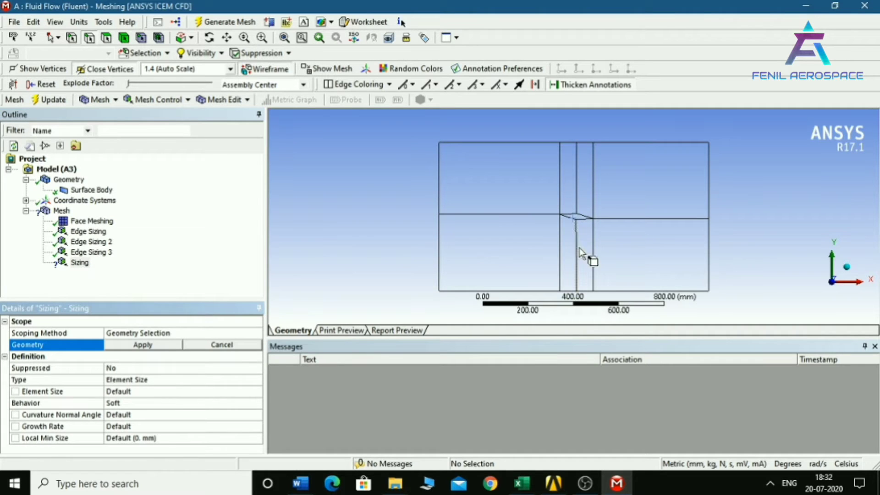
{"action": "left_click", "coordinate": [560, 259]}
{"action": "left_click", "coordinate": [577, 262], "text": "ctrl"}
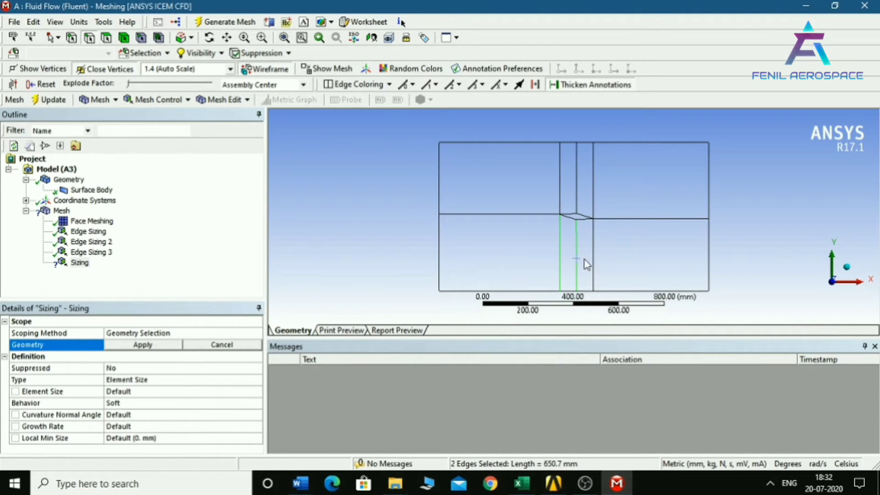
{"action": "left_click", "coordinate": [577, 193], "text": "ctrl"}
{"action": "left_click", "coordinate": [560, 192], "text": "ctrl"}
{"action": "left_click", "coordinate": [174, 346]}
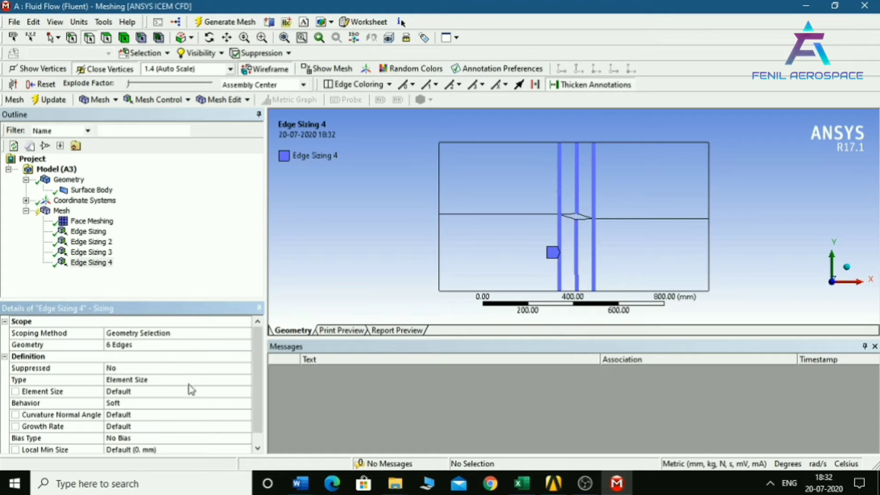
- Set the vertical division edges' sizing type to Number of Divisions with 200 divisions, checking against the first edge sizing
{"action": "left_click", "coordinate": [193, 380]}
{"action": "left_click", "coordinate": [197, 403]}
{"action": "left_click", "coordinate": [149, 392]}
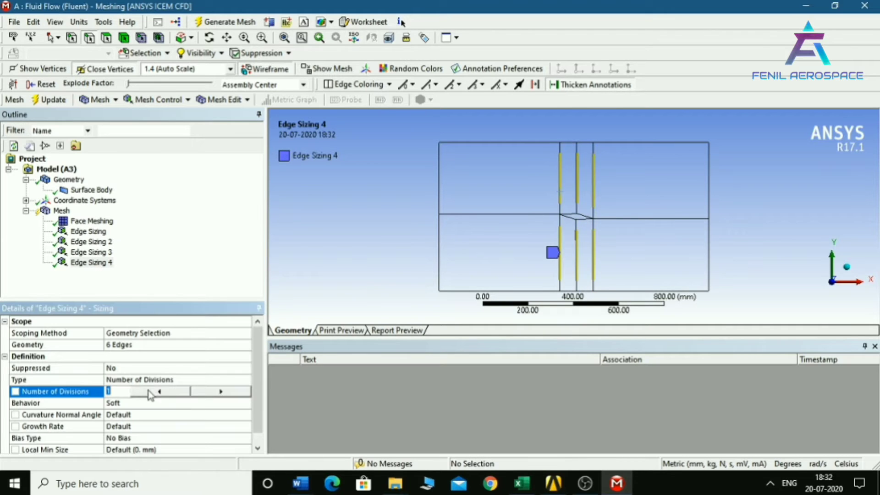
{"action": "left_click", "coordinate": [88, 231]}
{"action": "left_click", "coordinate": [91, 263]}
{"action": "left_click", "coordinate": [122, 390]}
- Regenerate the mesh with the fourth edge sizing and display it
{"action": "left_click", "coordinate": [232, 24]}
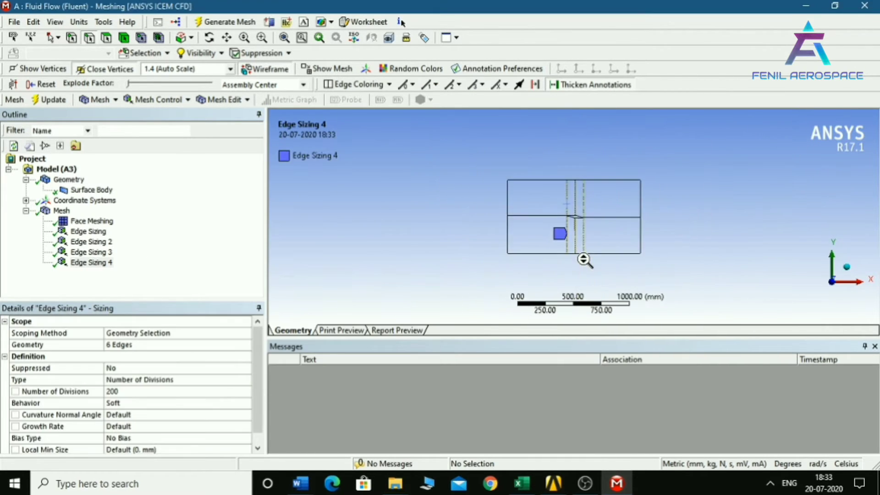
{"action": "left_click", "coordinate": [62, 211]}
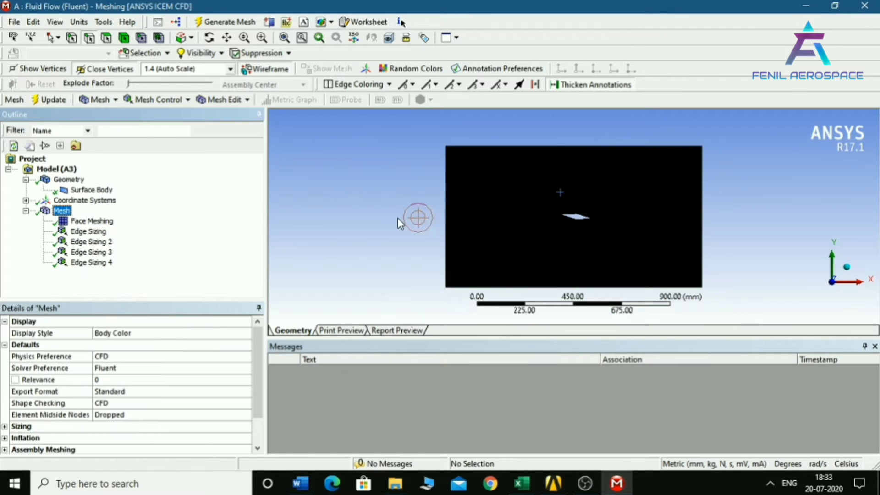
{"action": "scroll", "coordinate": [491, 218], "scroll_direction": "up", "scroll_amount": 3}
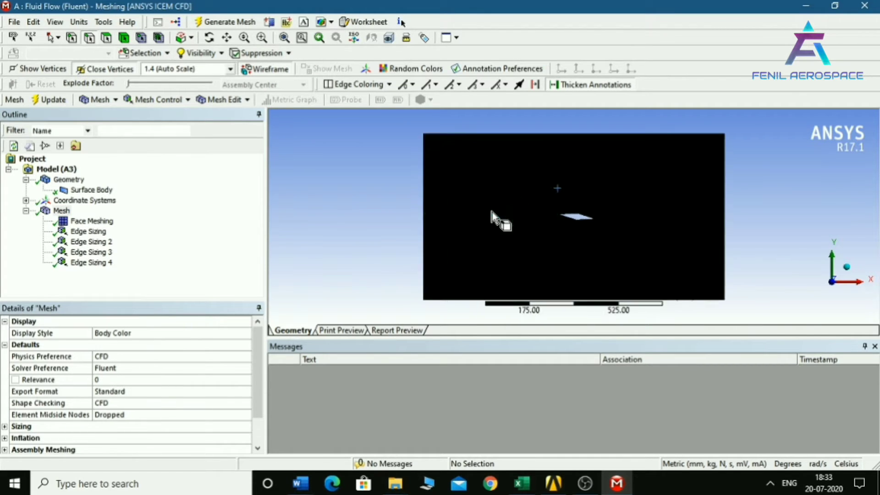
- Create a named selection FAR FIELD from the twelve outer boundary edges of the flow domain
{"action": "left_click", "coordinate": [56, 169]}
{"action": "left_click", "coordinate": [83, 181]}
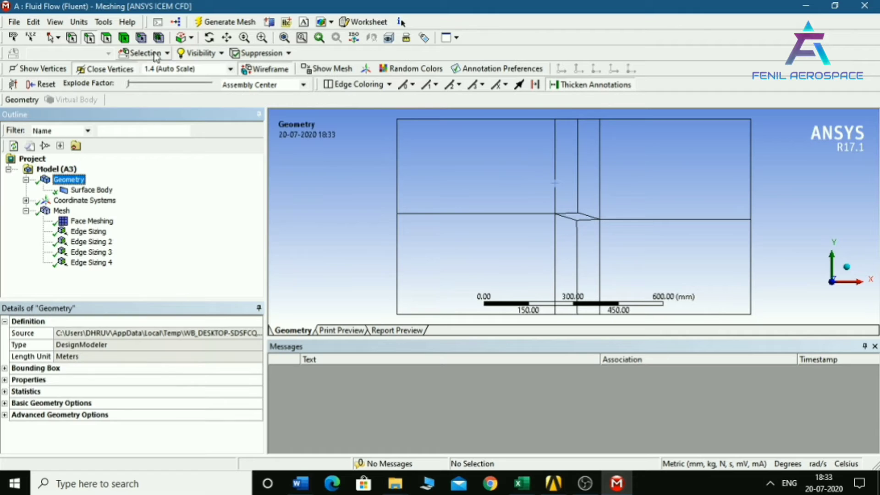
{"action": "scroll", "coordinate": [403, 220], "scroll_direction": "down", "scroll_amount": 1}
{"action": "left_click", "coordinate": [420, 243]}
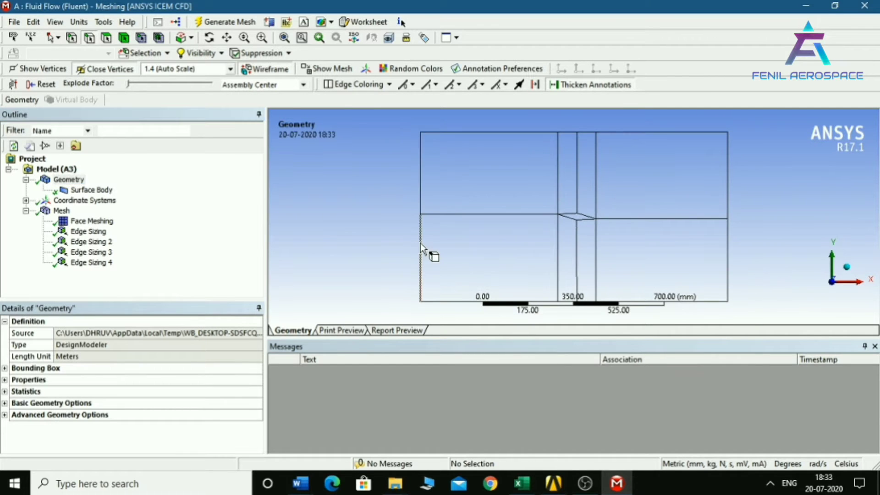
{"action": "left_click", "coordinate": [421, 202], "text": "ctrl"}
{"action": "left_click", "coordinate": [452, 133], "text": "ctrl"}
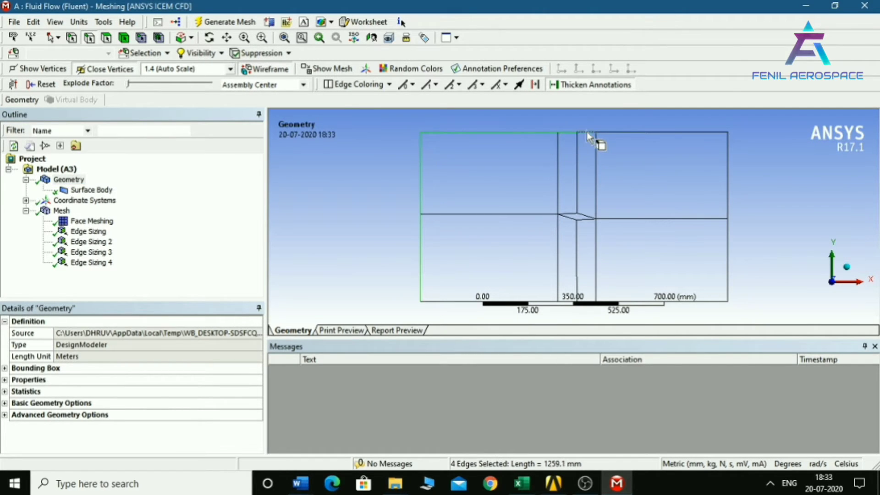
{"action": "left_click", "coordinate": [728, 275], "text": "ctrl"}
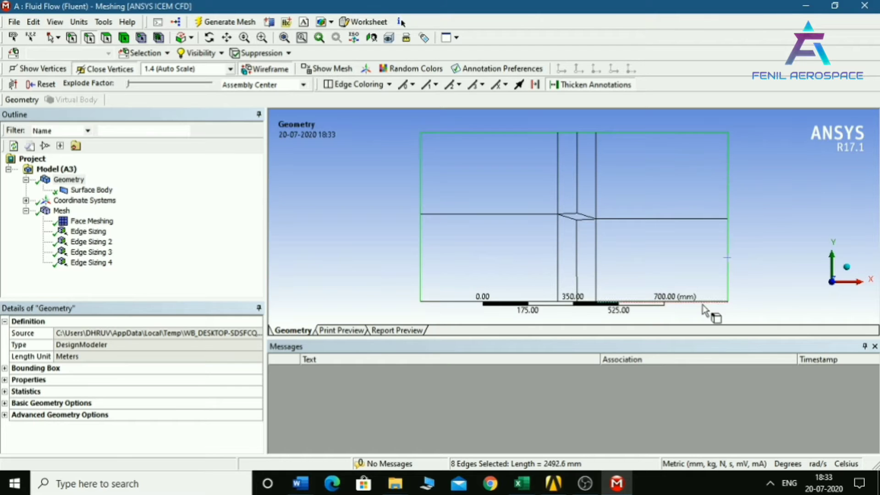
{"action": "left_click", "coordinate": [664, 218], "text": "ctrl"}
{"action": "scroll", "coordinate": [574, 215], "scroll_direction": "down", "scroll_amount": 2}
{"action": "left_click", "coordinate": [574, 273], "text": "ctrl"}
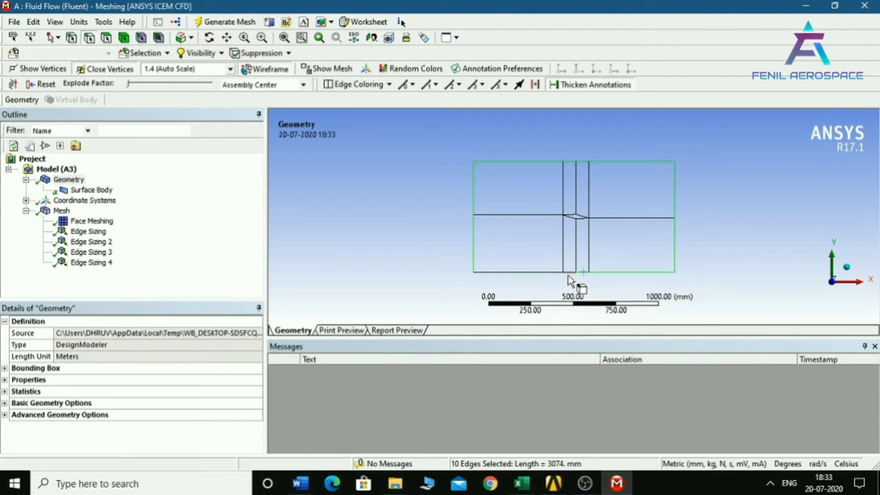
{"action": "left_click", "coordinate": [569, 273], "text": "ctrl"}
{"action": "left_click", "coordinate": [543, 272], "text": "ctrl"}
{"action": "right_click", "coordinate": [487, 271]}
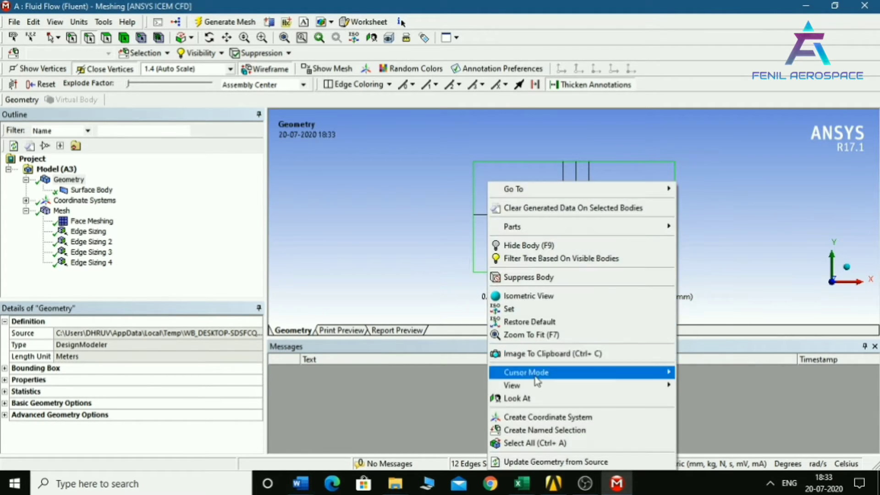
{"action": "left_click", "coordinate": [546, 430]}
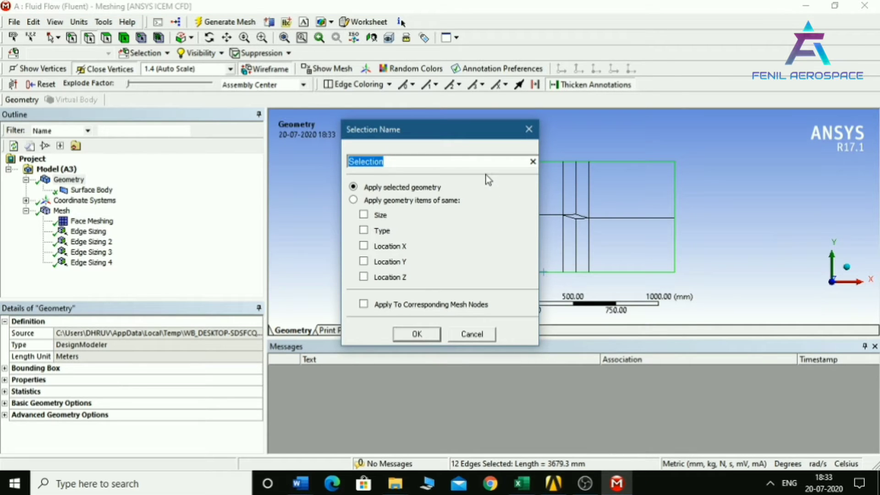
{"action": "type", "text": "FAR FIELD"}
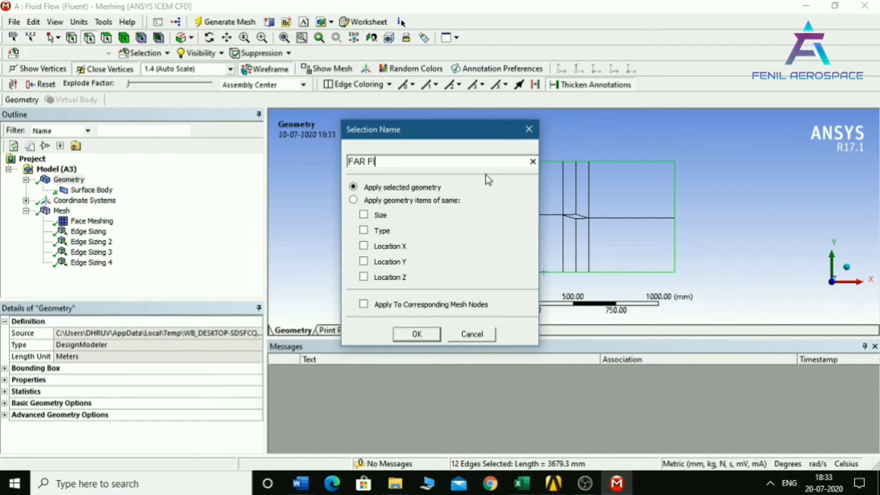
{"action": "left_click", "coordinate": [410, 338]}
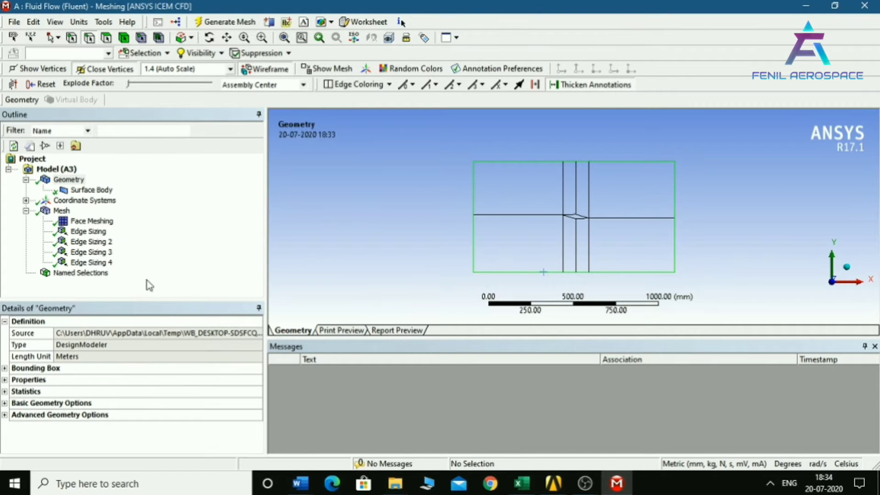
- Create a named selection AIRFOIL WALL from the four edges of the diamond airfoil
{"action": "left_click", "coordinate": [68, 180]}
{"action": "left_click", "coordinate": [90, 263]}
{"action": "left_click", "coordinate": [80, 272]}
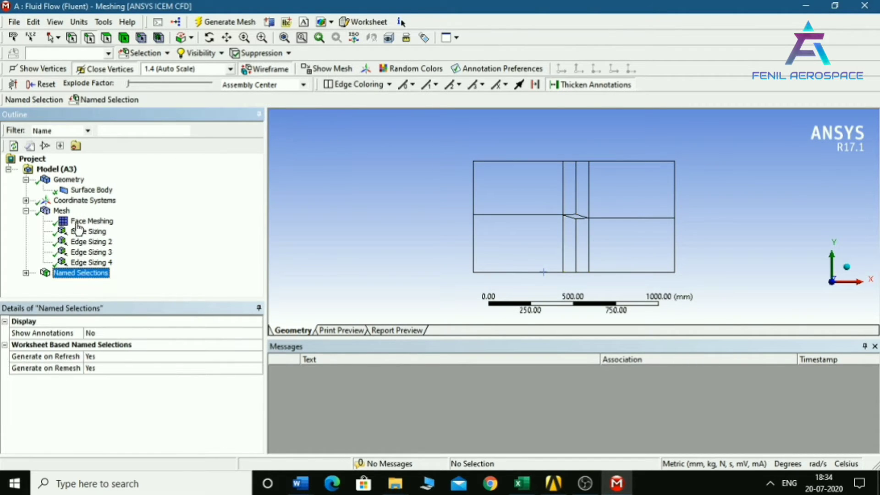
{"action": "left_click", "coordinate": [89, 38]}
{"action": "scroll", "coordinate": [604, 223], "scroll_direction": "up", "scroll_amount": 5}
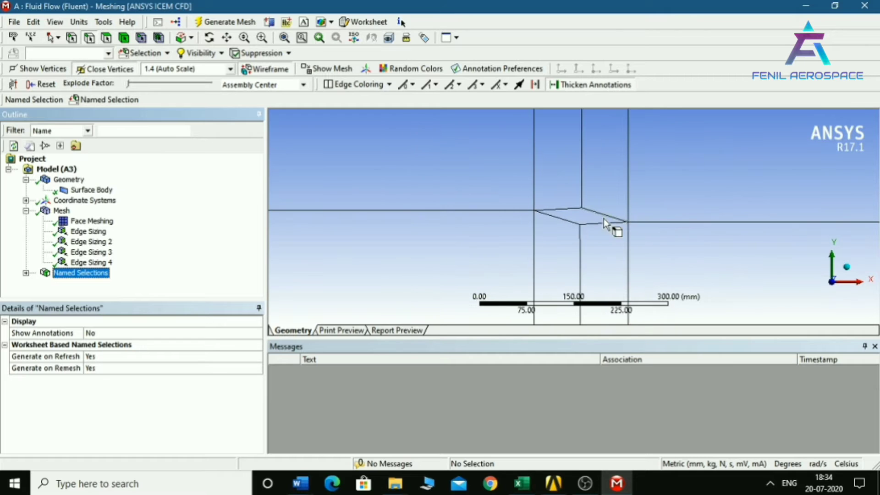
{"action": "left_click", "coordinate": [563, 222]}
{"action": "left_click", "coordinate": [610, 223], "text": "ctrl"}
{"action": "left_click", "coordinate": [601, 214], "text": "ctrl"}
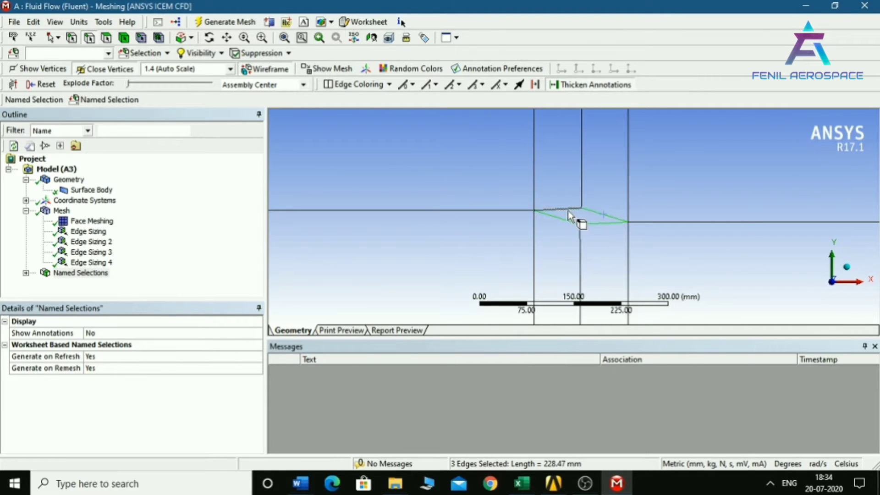
{"action": "left_click", "coordinate": [568, 210], "text": "ctrl"}
{"action": "right_click", "coordinate": [569, 213]}
{"action": "left_click", "coordinate": [649, 448]}
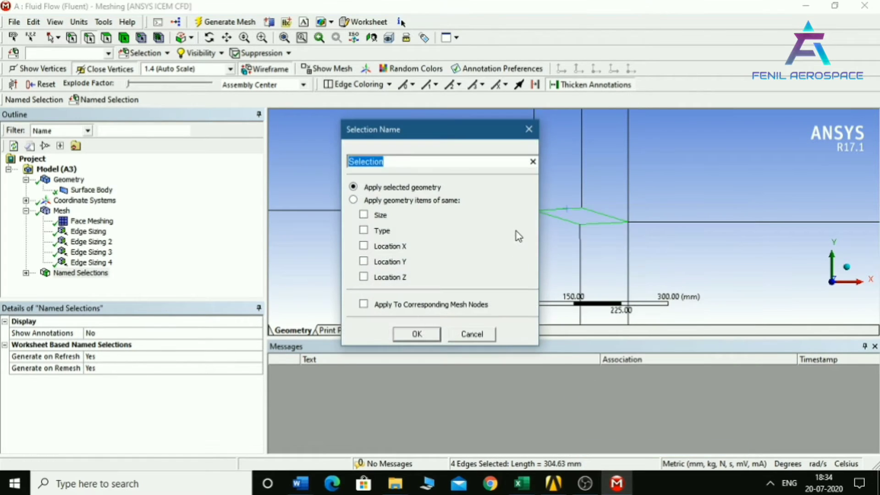
{"action": "type", "text": "AIRFOIL WALL"}
{"action": "left_click", "coordinate": [417, 333]}
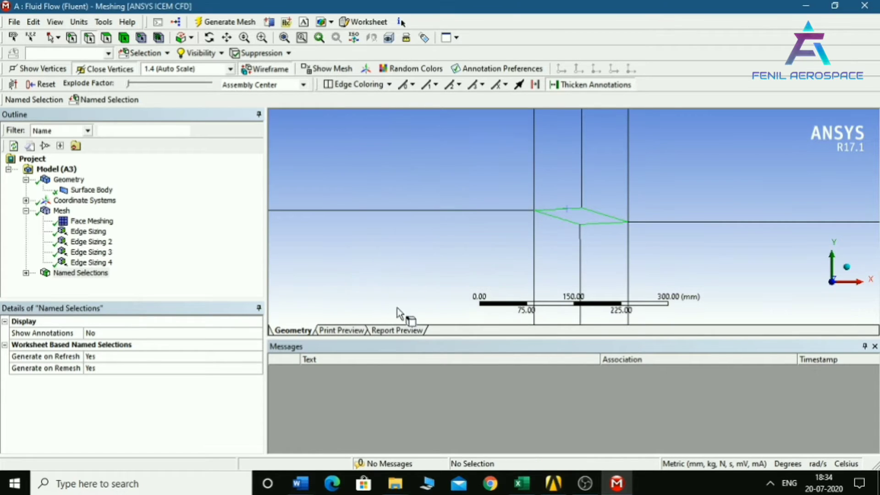
- Review the FAR FIELD and AIRFOIL WALL named selections and the generated mesh of the flow domain
{"action": "scroll", "coordinate": [564, 180], "scroll_direction": "down", "scroll_amount": 5}
{"action": "left_click", "coordinate": [26, 273]}
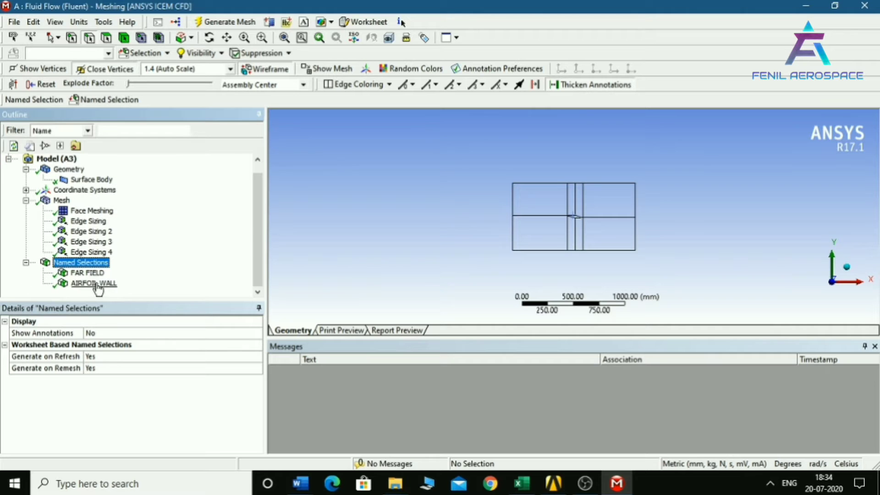
{"action": "left_click", "coordinate": [88, 273]}
{"action": "left_click", "coordinate": [94, 283]}
{"action": "scroll", "coordinate": [633, 197], "scroll_direction": "up", "scroll_amount": 3}
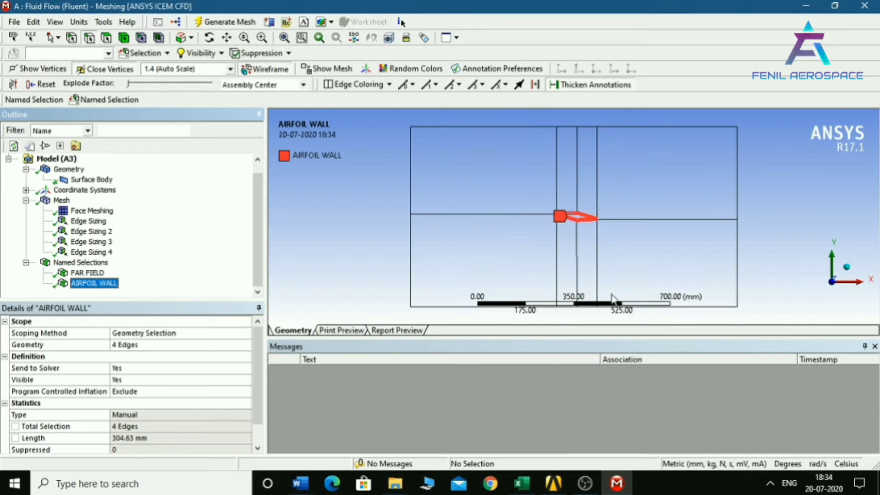
{"action": "scroll", "coordinate": [633, 197], "scroll_direction": "down", "scroll_amount": 6}
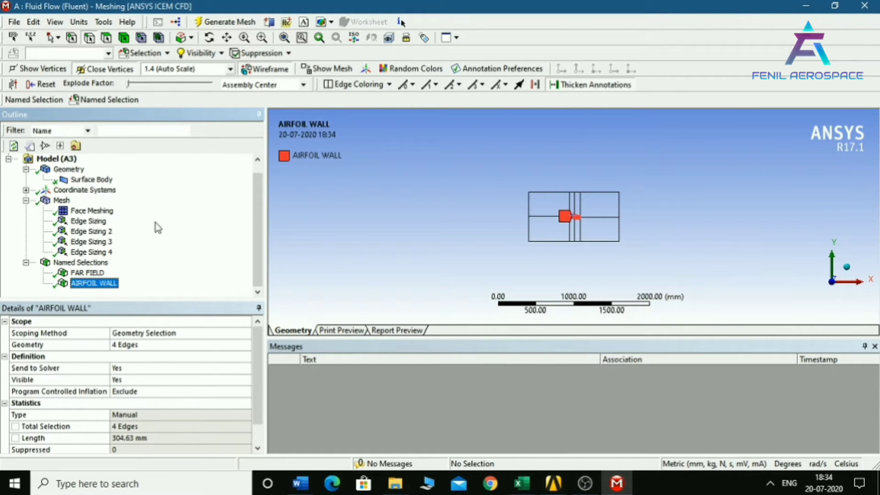
{"action": "left_click", "coordinate": [61, 200]}
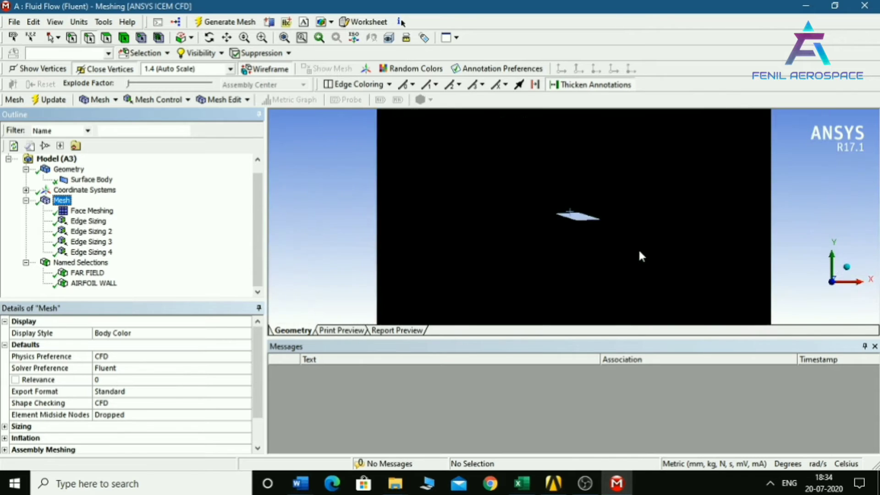
{"action": "scroll", "coordinate": [614, 251], "scroll_direction": "down", "scroll_amount": 3}
- Close Meshing and update the Mesh component of the Fluid Flow (Fluent) system in Workbench
{"action": "left_click", "coordinate": [14, 22]}
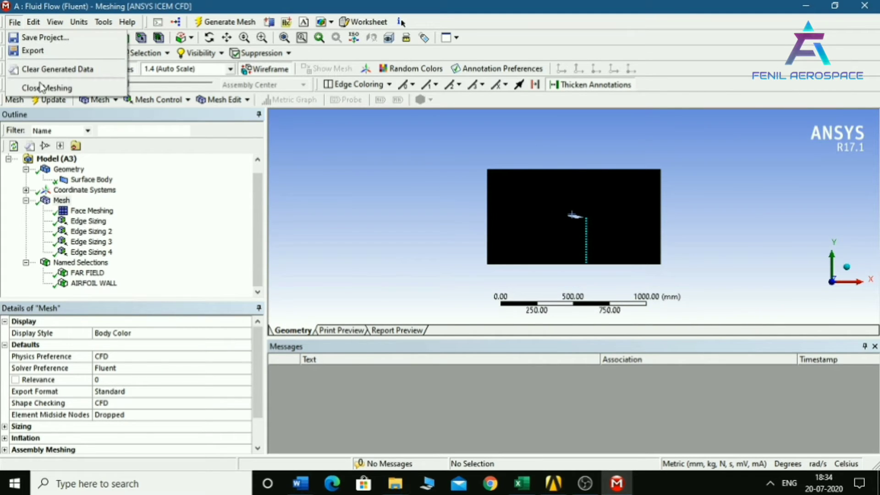
{"action": "left_click", "coordinate": [37, 87]}
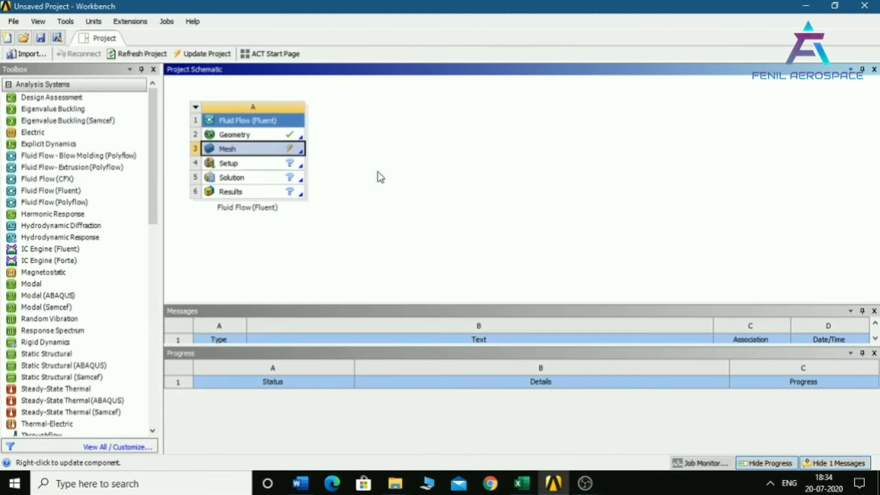
{"action": "right_click", "coordinate": [289, 156]}
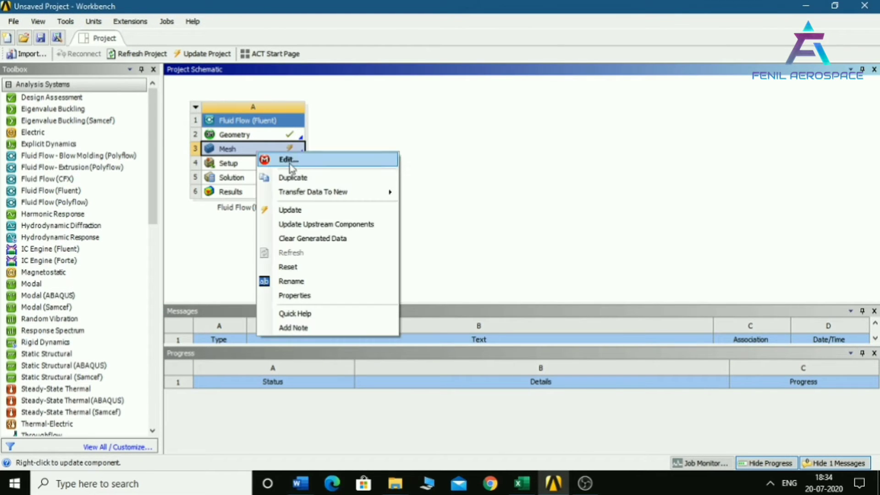
{"action": "left_click", "coordinate": [310, 205]}
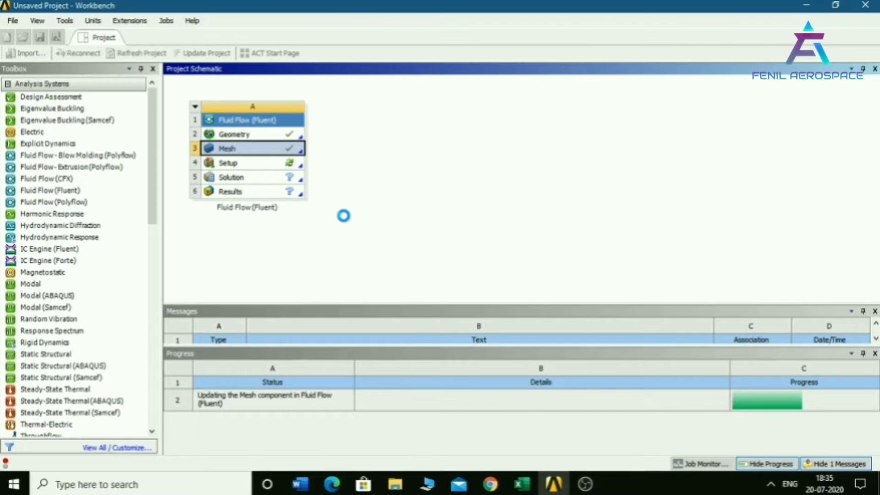
- Launch Fluent from the Setup component with Double Precision and parallel processing on the local machine using 4 processes
{"action": "left_click", "coordinate": [252, 168]}
{"action": "right_click", "coordinate": [252, 170]}
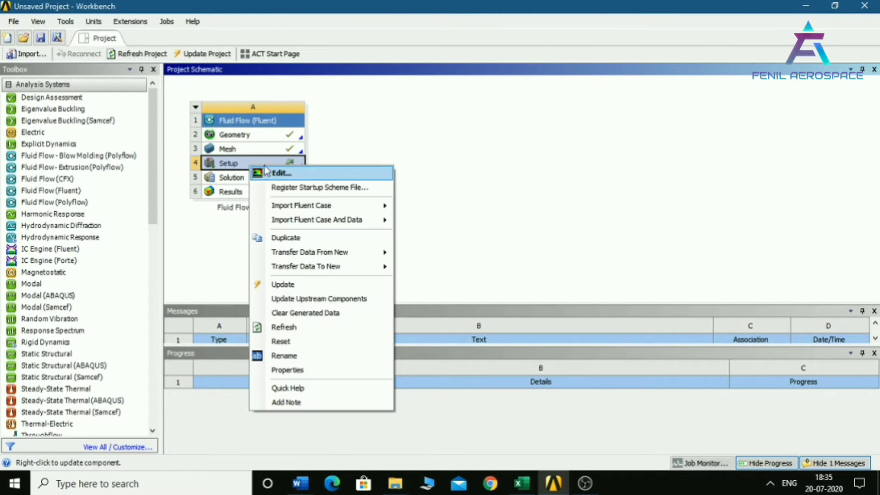
{"action": "left_click", "coordinate": [279, 173]}
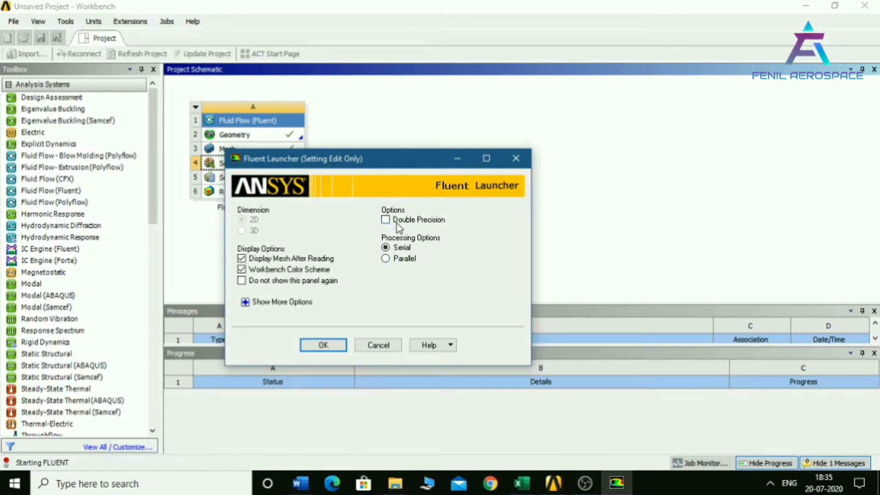
{"action": "left_click", "coordinate": [397, 223]}
{"action": "left_click", "coordinate": [386, 258]}
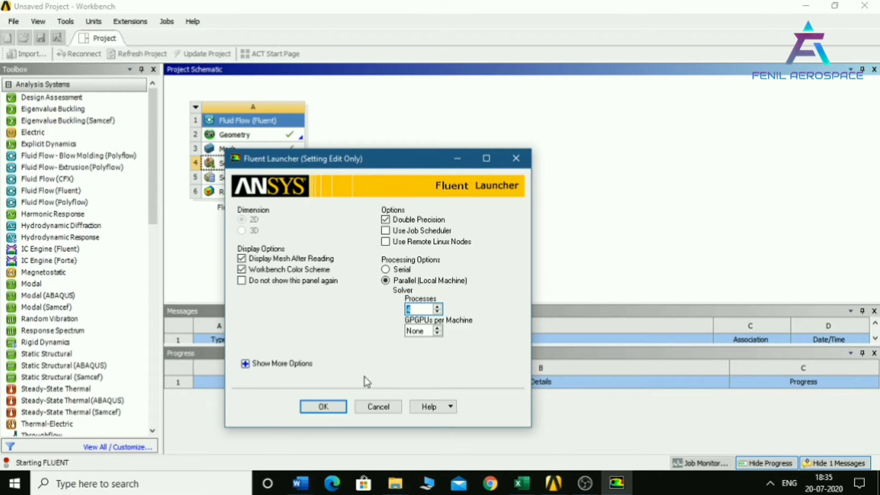
{"action": "left_click", "coordinate": [324, 407]}
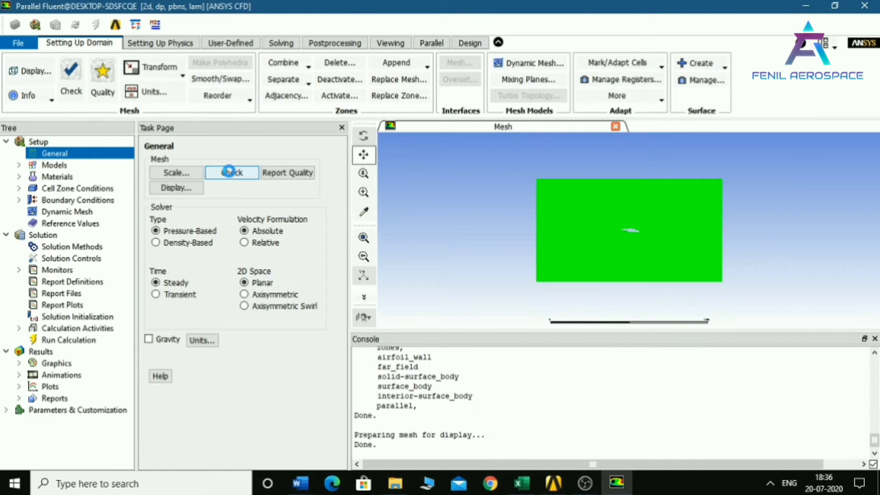
- Check the mesh and change the solver type to Density-Based
{"action": "left_click", "coordinate": [230, 172]}
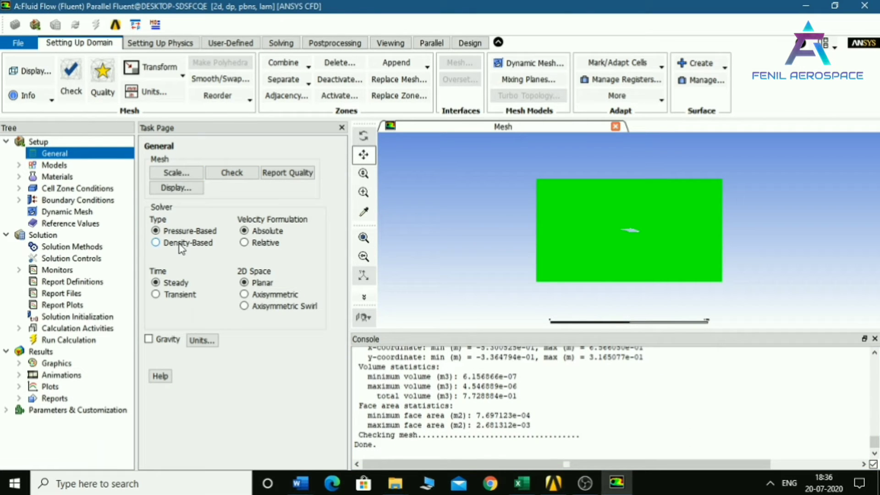
{"action": "left_click", "coordinate": [156, 242]}
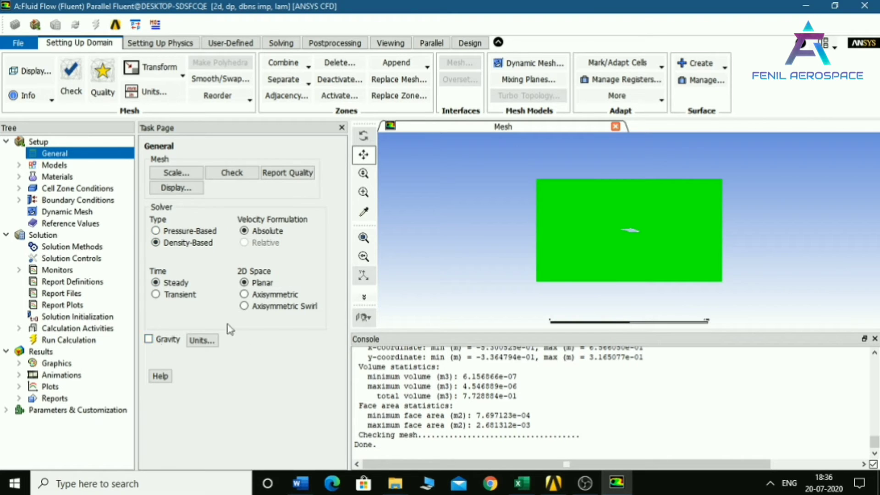
- Enable gravity and set the gravitational acceleration in Y to -9.8 m/s2
{"action": "left_click", "coordinate": [160, 338]}
{"action": "double_click", "coordinate": [235, 384]}
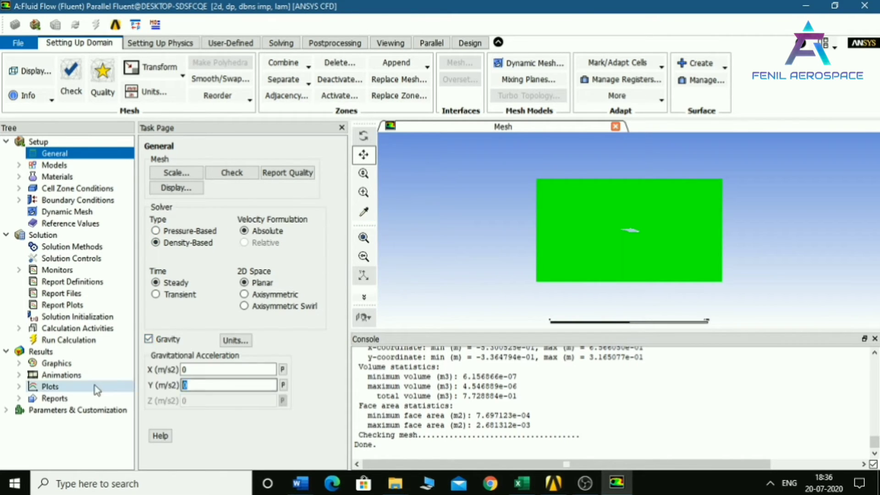
{"action": "type", "text": "-9.8"}
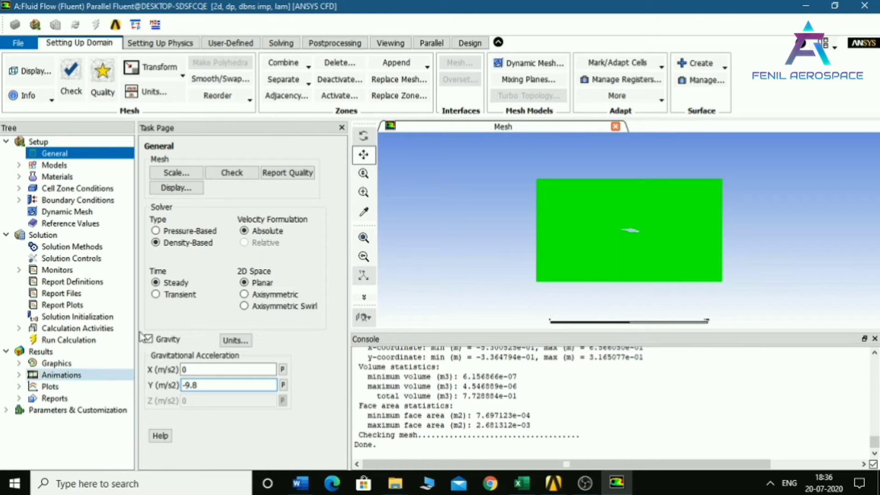
- Enable the Energy Equation in the physics models
{"action": "left_click", "coordinate": [76, 165]}
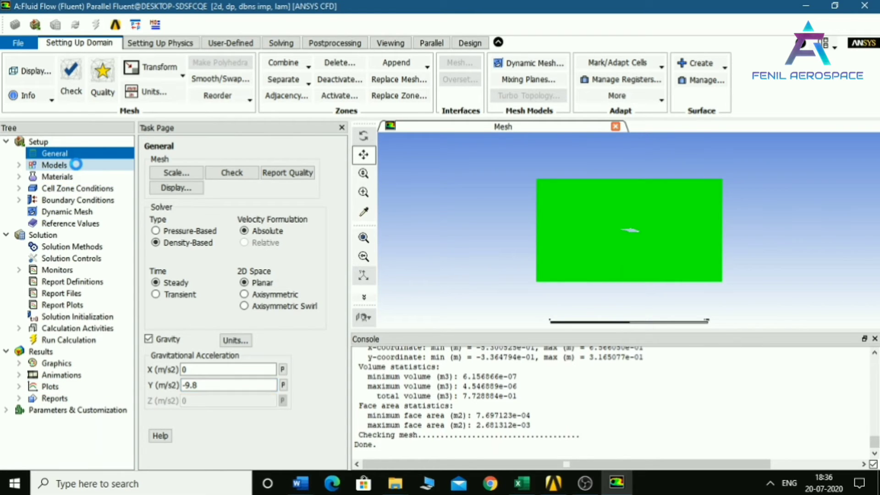
{"action": "left_click", "coordinate": [77, 165]}
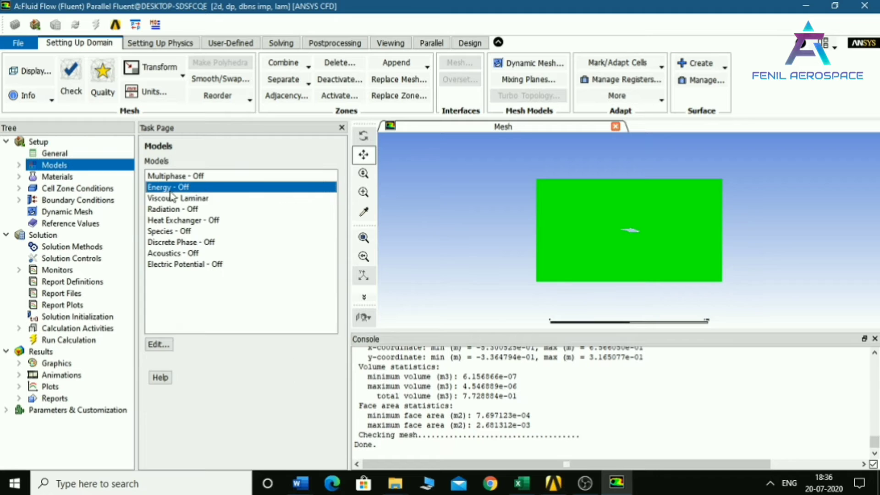
{"action": "double_click", "coordinate": [213, 186]}
{"action": "left_click", "coordinate": [403, 237]}
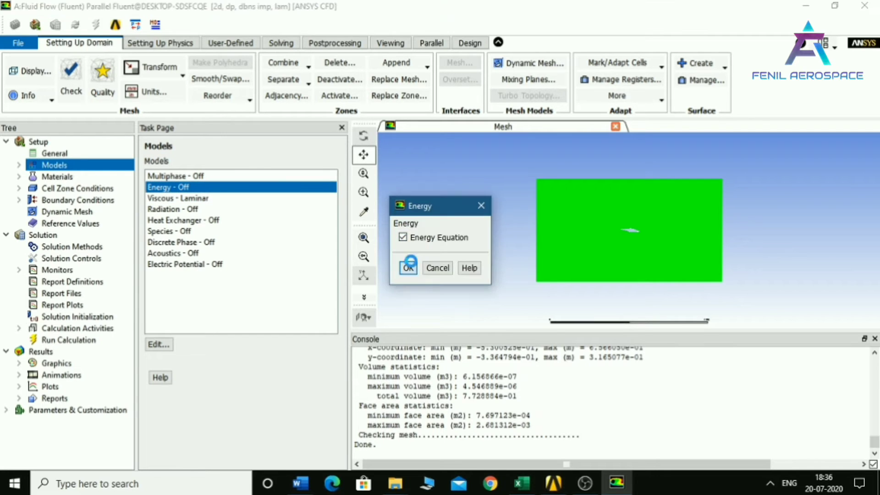
- Set the viscous model to k-epsilon (2 eqn) with the Realizable variant
{"action": "left_click", "coordinate": [192, 199]}
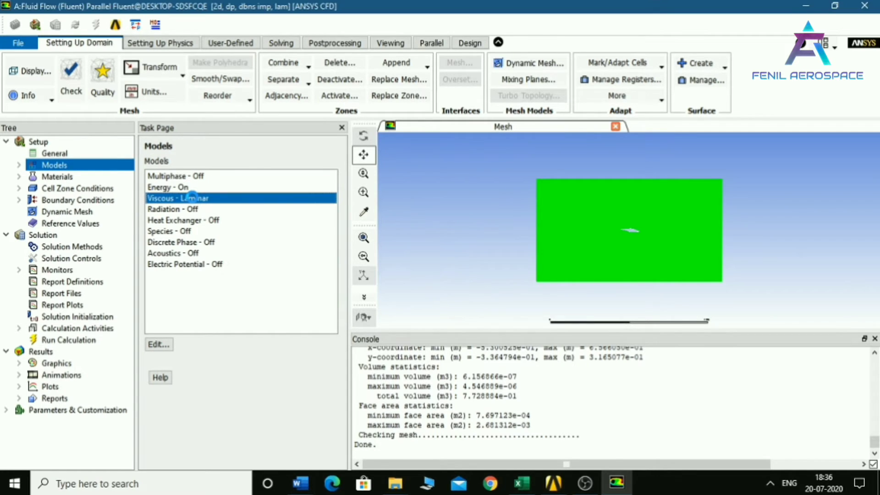
{"action": "double_click", "coordinate": [191, 198]}
{"action": "left_click_drag", "start_coordinate": [310, 15], "coordinate": [296, 27]}
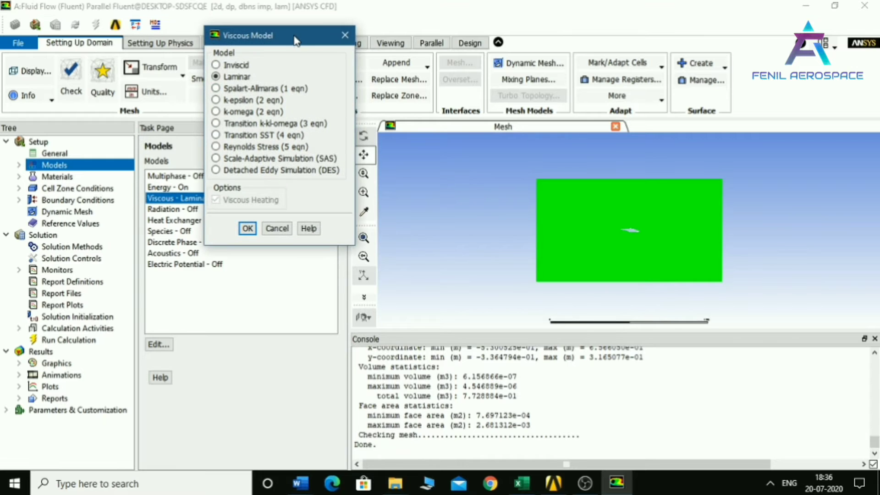
{"action": "left_click", "coordinate": [253, 101]}
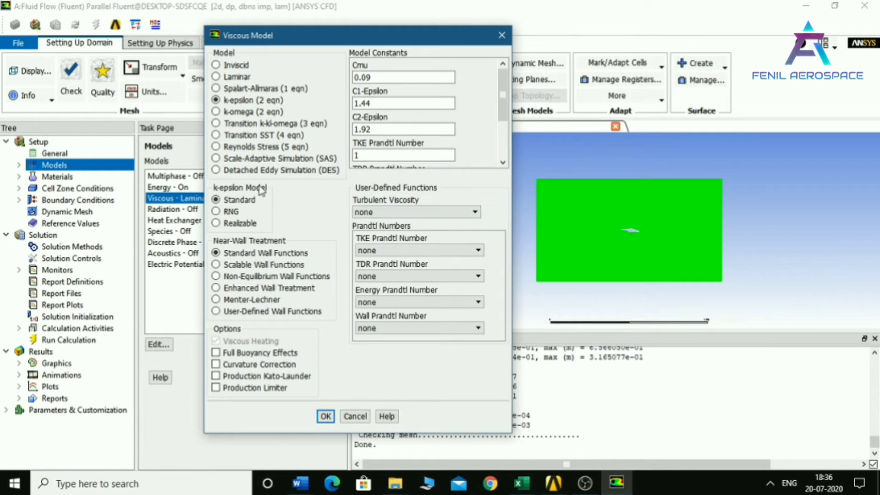
{"action": "left_click_drag", "start_coordinate": [314, 42], "coordinate": [254, 34]}
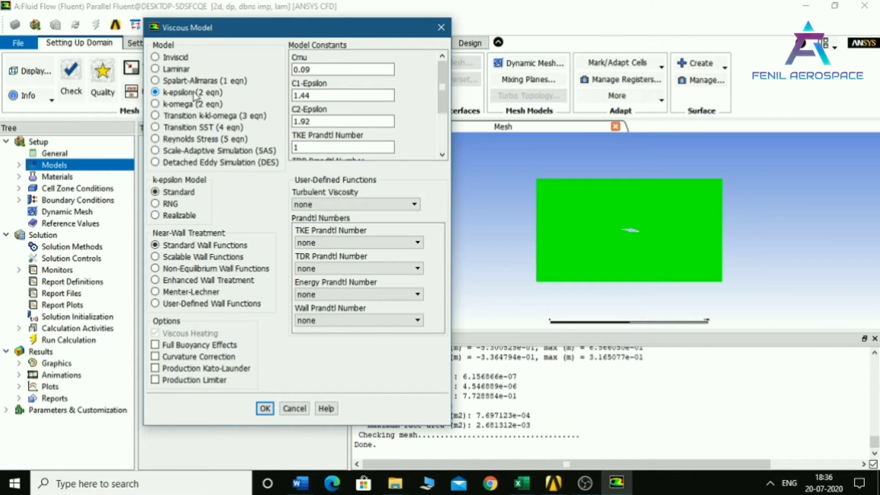
{"action": "left_click", "coordinate": [174, 216]}
{"action": "left_click", "coordinate": [264, 342]}
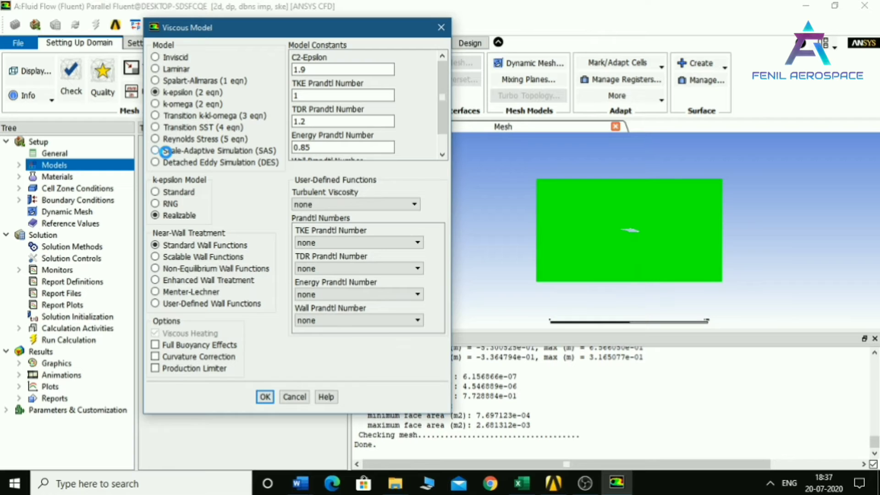
- Set the air material's density to ideal-gas and its viscosity to sutherland, and apply the change
{"action": "left_click", "coordinate": [55, 176]}
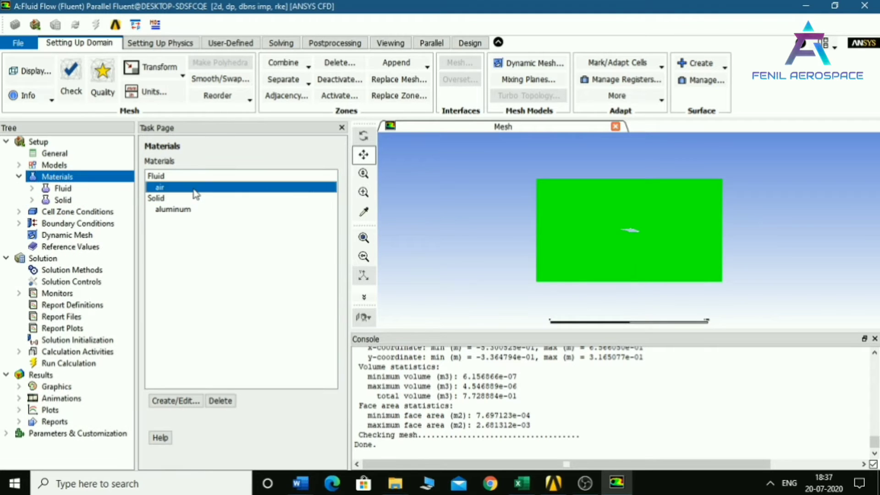
{"action": "double_click", "coordinate": [161, 187]}
{"action": "left_click", "coordinate": [437, 232]}
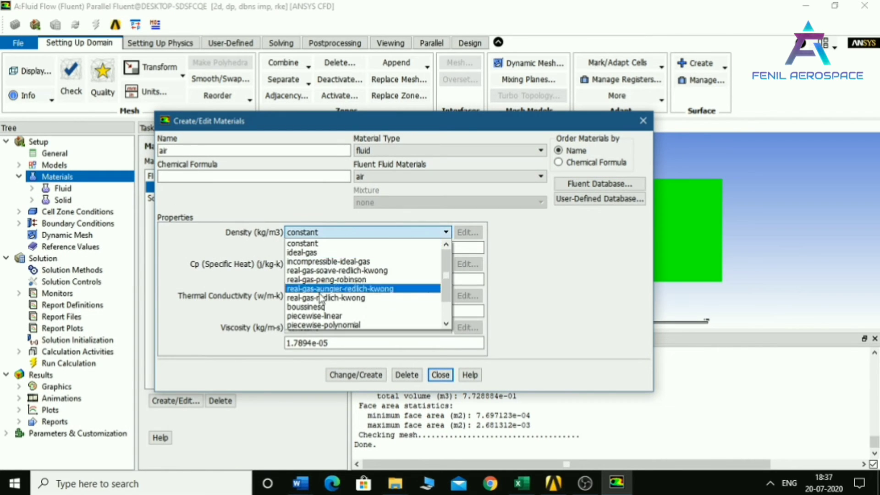
{"action": "left_click", "coordinate": [329, 258]}
{"action": "left_click", "coordinate": [436, 328]}
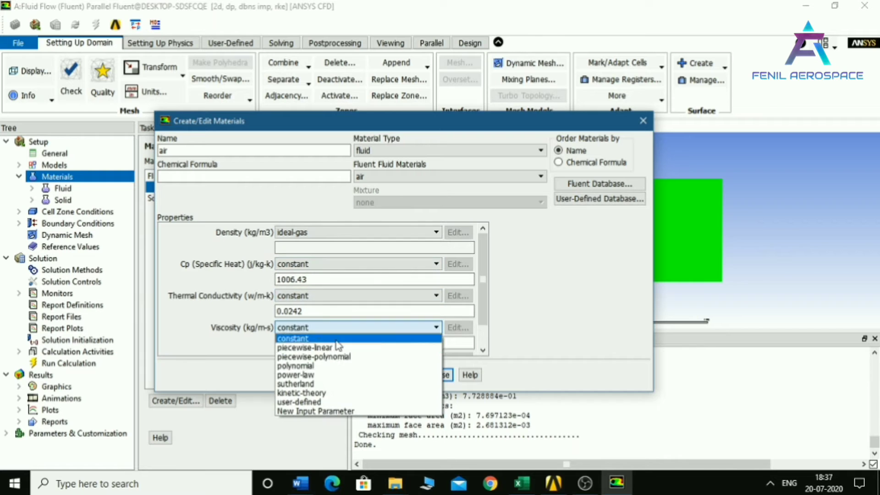
{"action": "left_click", "coordinate": [312, 383]}
{"action": "left_click", "coordinate": [478, 355]}
{"action": "left_click", "coordinate": [356, 375]}
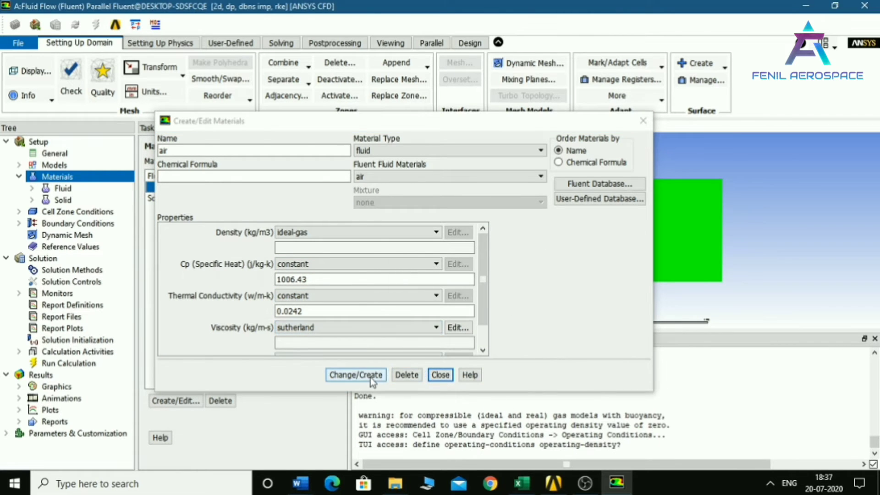
{"action": "left_click", "coordinate": [440, 375]}
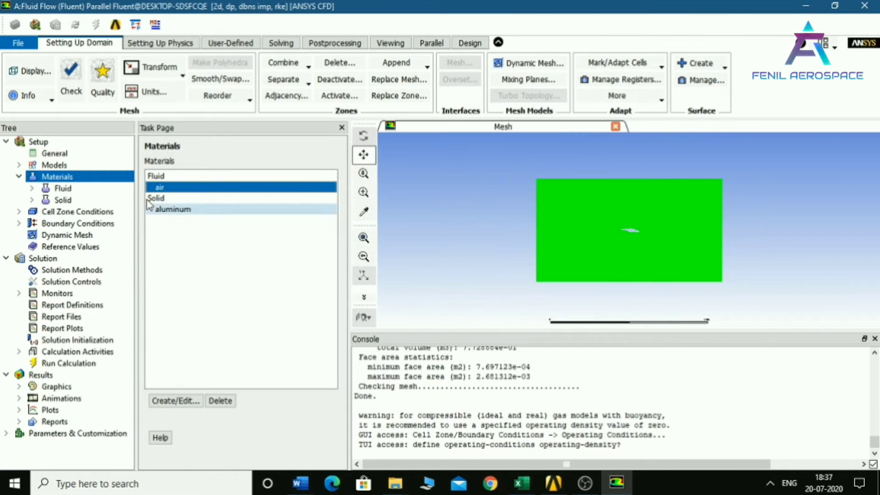
- Set the far_field boundary type to pressure-far-field with a gauge pressure of 69000 Pa and a Mach number of 2.0
{"action": "left_click", "coordinate": [77, 224]}
{"action": "left_click", "coordinate": [161, 211]}
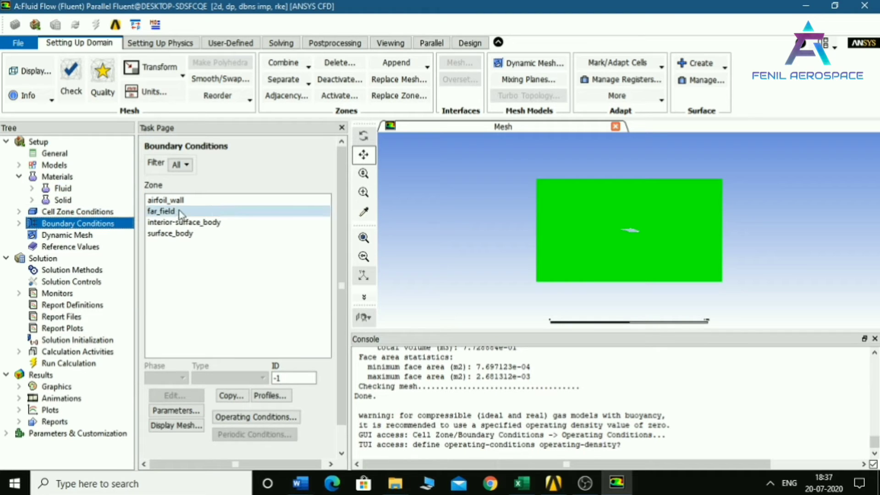
{"action": "left_click", "coordinate": [226, 379]}
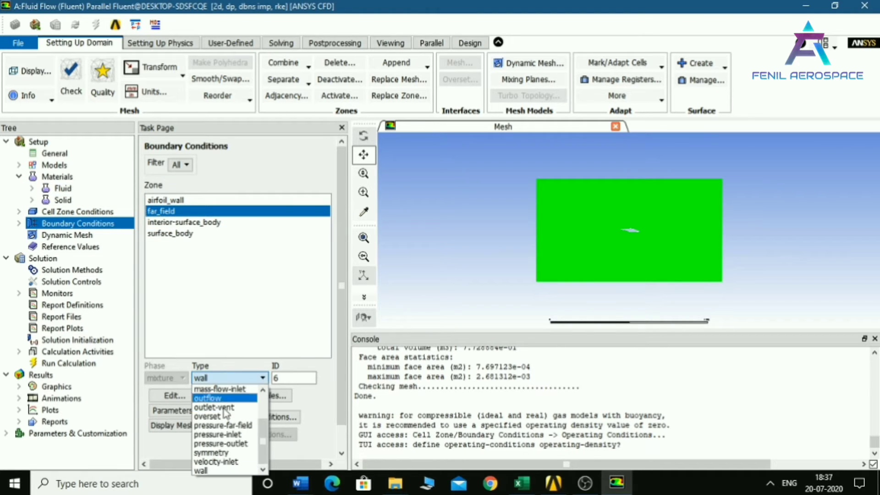
{"action": "left_click", "coordinate": [225, 426]}
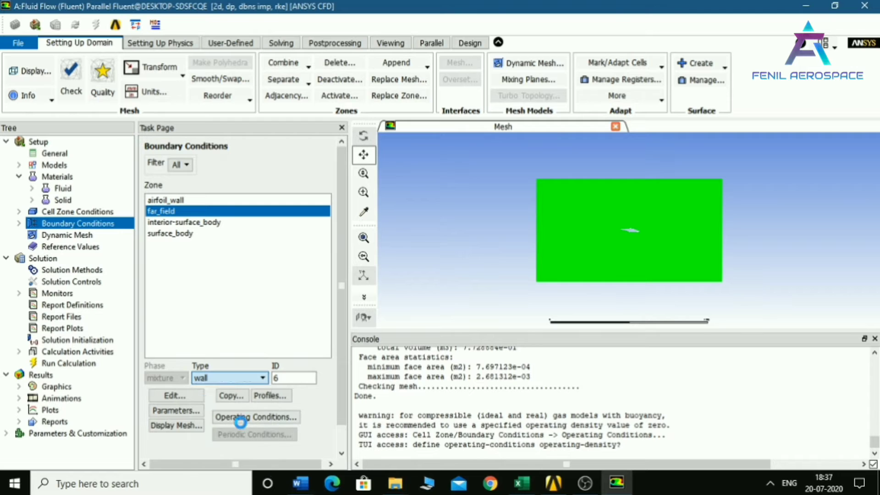
{"action": "key", "text": "Tab"}
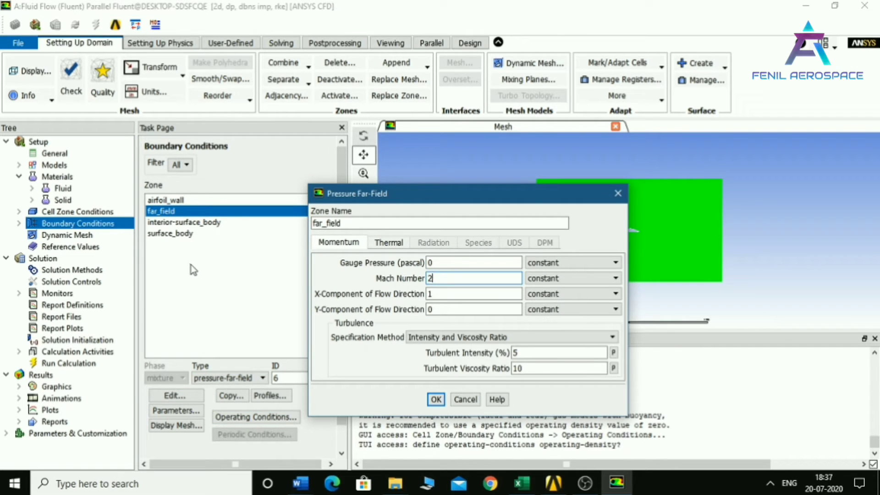
{"action": "type", "text": "2.0"}
{"action": "key", "text": "shift+Tab"}
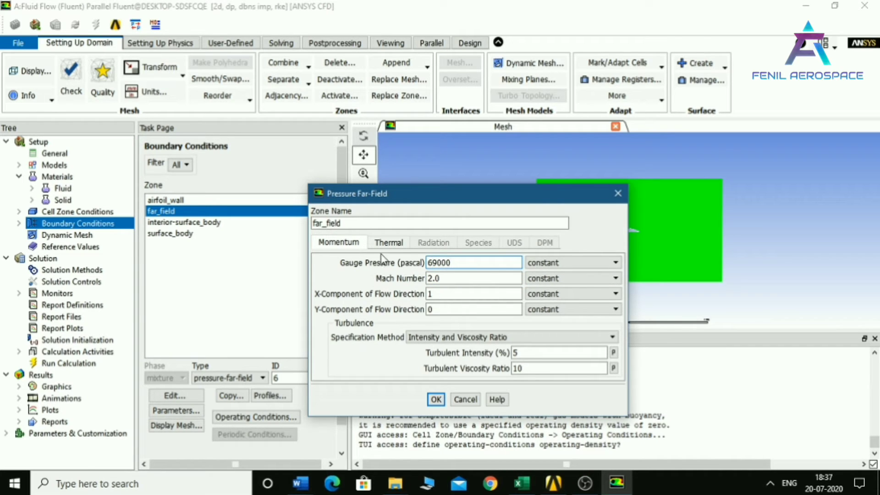
- Set the far_field boundary's temperature to 254 K and apply the boundary settings
{"action": "left_click", "coordinate": [389, 242]}
{"action": "double_click", "coordinate": [383, 262]}
{"action": "type", "text": "2"}
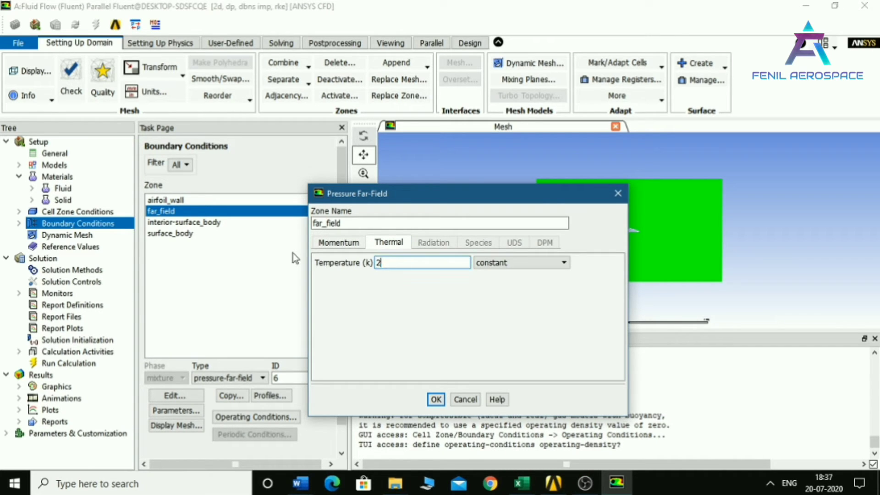
{"action": "type", "text": "88"}
{"action": "left_click", "coordinate": [436, 400]}
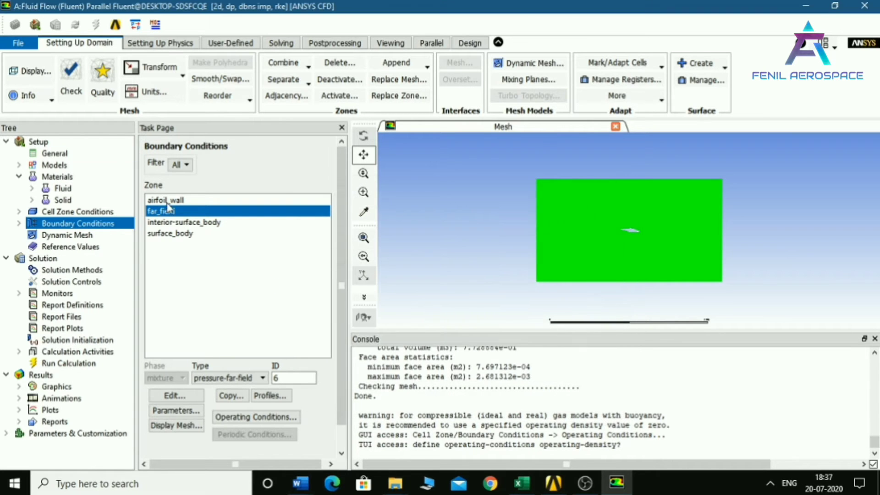
- Select the airfoil_wall zone and edit the operating pressure in the operating conditions
{"action": "left_click", "coordinate": [183, 200]}
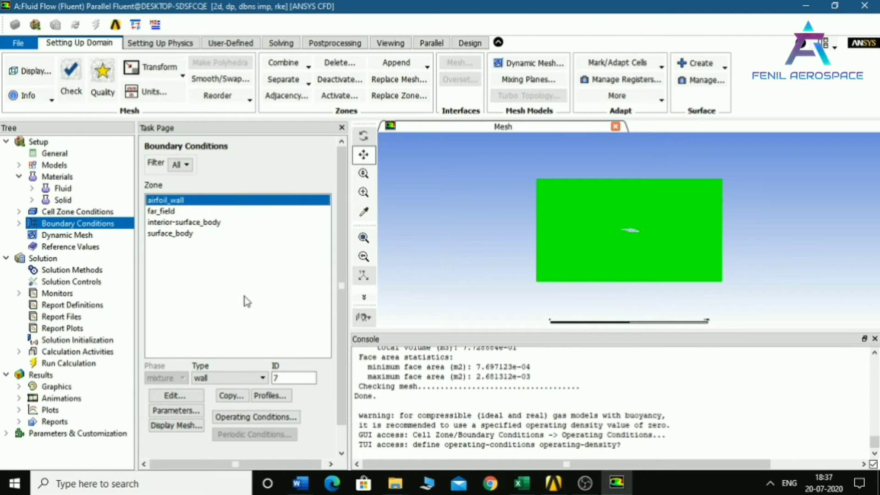
{"action": "left_click", "coordinate": [256, 417]}
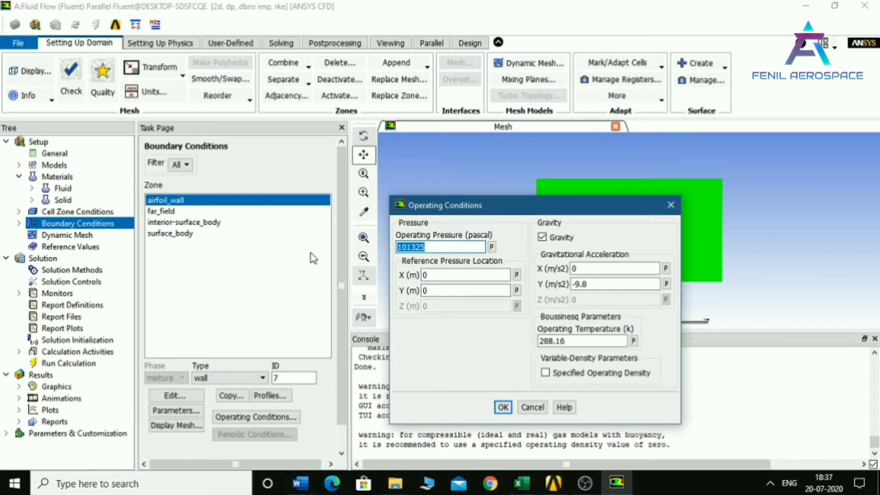
{"action": "left_click", "coordinate": [503, 407]}
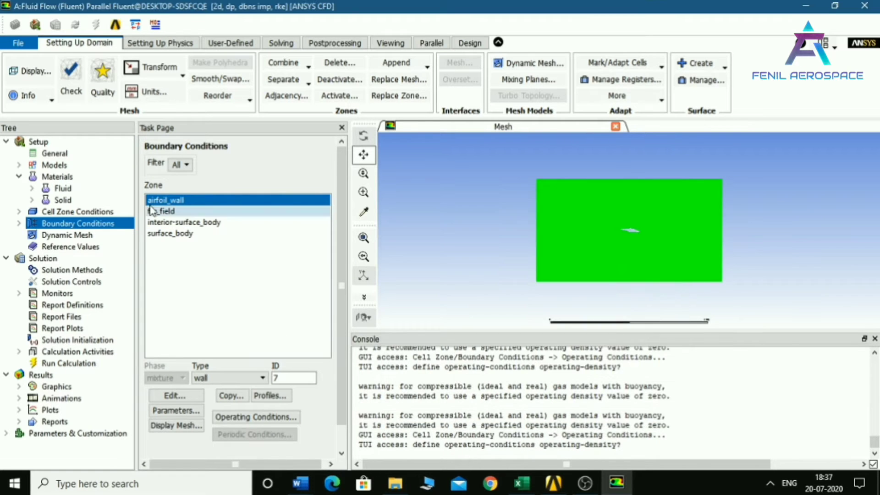
- Compute the reference values from the far_field boundary
{"action": "left_click", "coordinate": [86, 247]}
{"action": "left_click", "coordinate": [229, 171]}
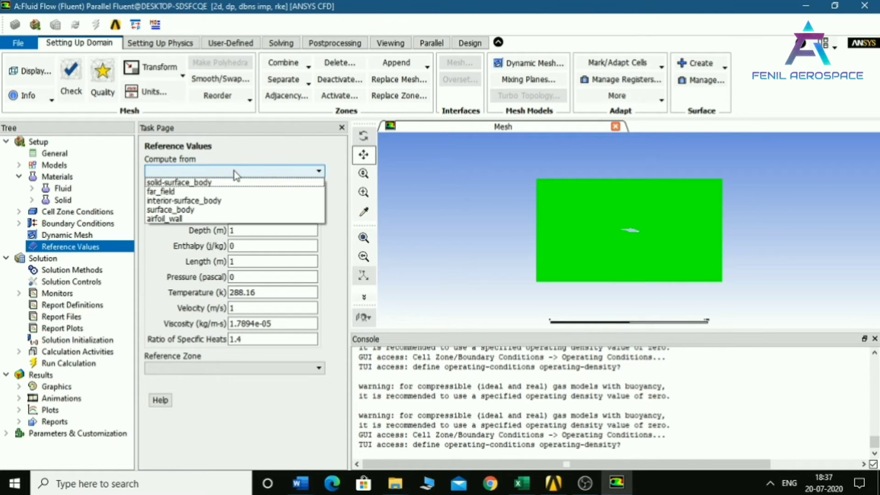
{"action": "left_click", "coordinate": [220, 191]}
{"action": "double_click", "coordinate": [264, 309]}
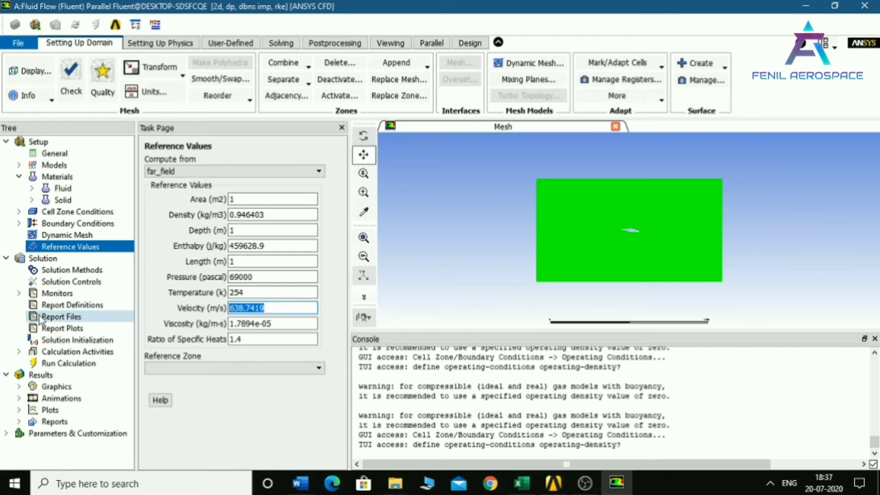
- Set the turbulent kinetic energy and turbulent dissipation rate discretization to Second Order Upwind
{"action": "left_click", "coordinate": [77, 269]}
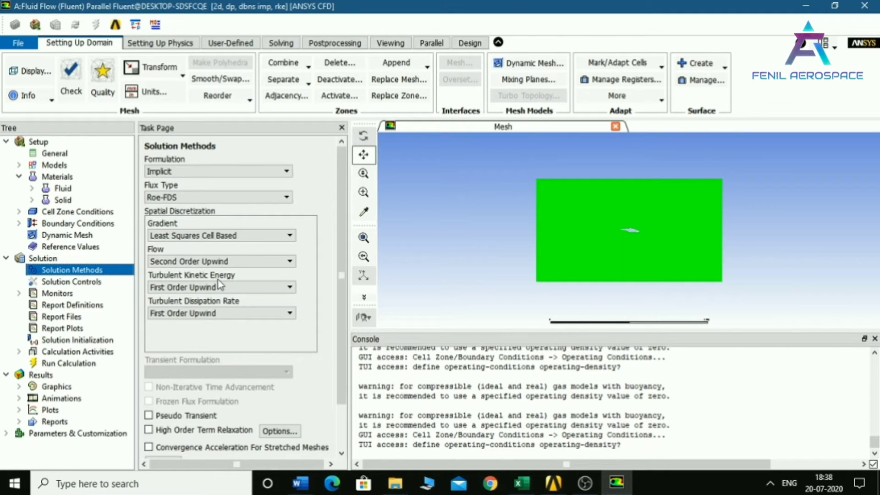
{"action": "left_click", "coordinate": [213, 289]}
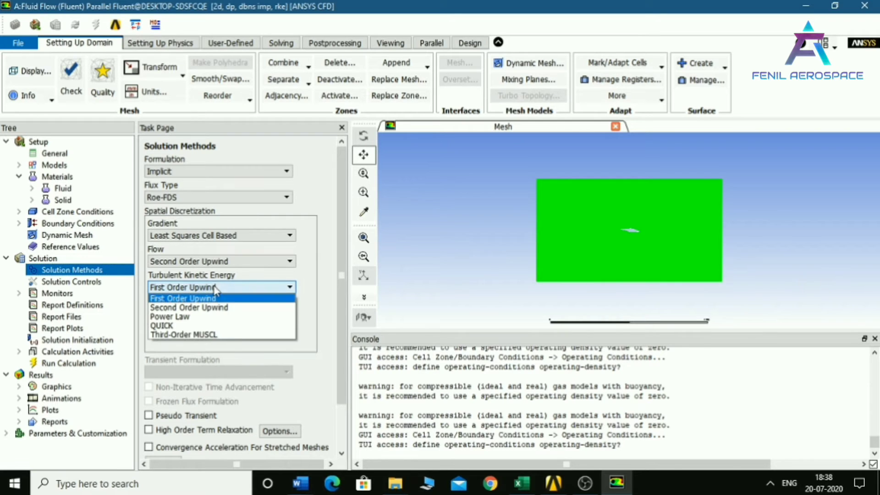
{"action": "left_click", "coordinate": [216, 307]}
{"action": "left_click", "coordinate": [219, 313]}
{"action": "left_click", "coordinate": [220, 333]}
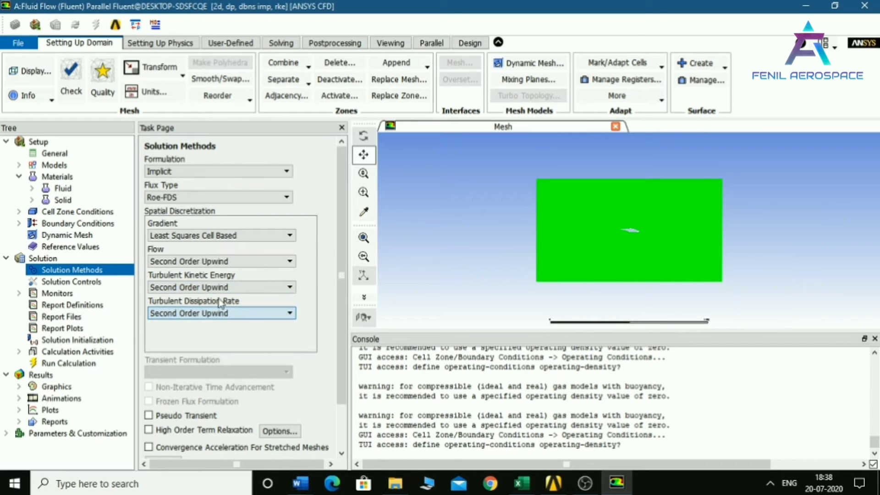
- Create a drag monitor named cd-1 on airfoil_wall with console printing, plotting and file writing enabled
{"action": "left_click", "coordinate": [89, 283]}
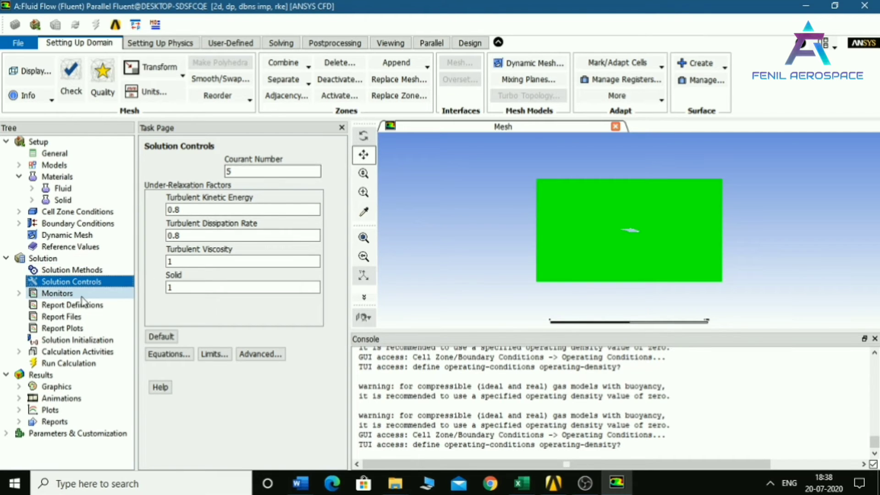
{"action": "left_click", "coordinate": [64, 294]}
{"action": "left_click", "coordinate": [165, 234]}
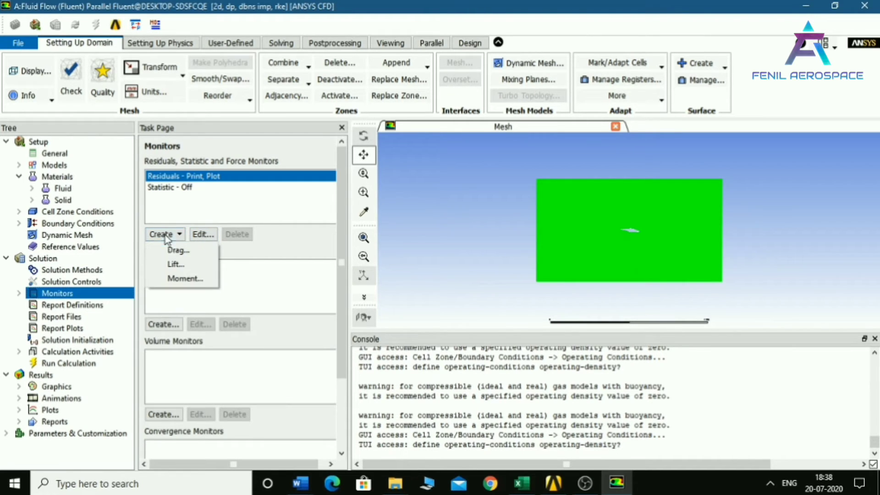
{"action": "left_click", "coordinate": [173, 250]}
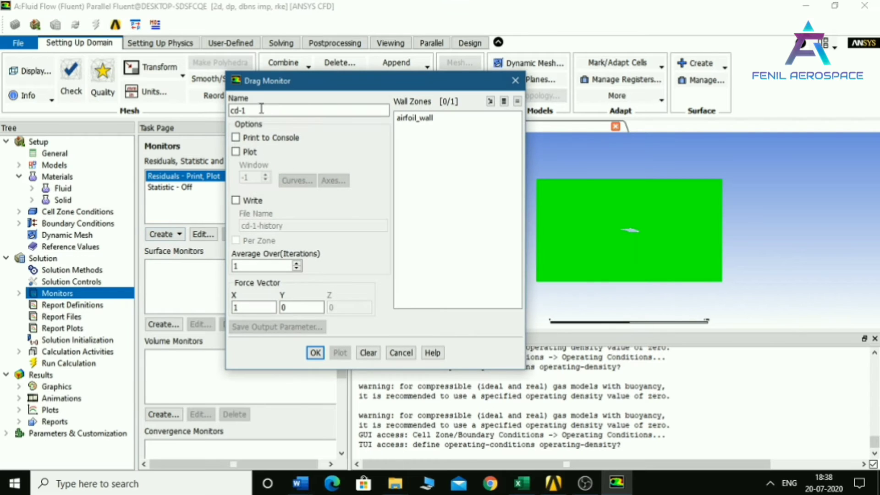
{"action": "left_click", "coordinate": [236, 152]}
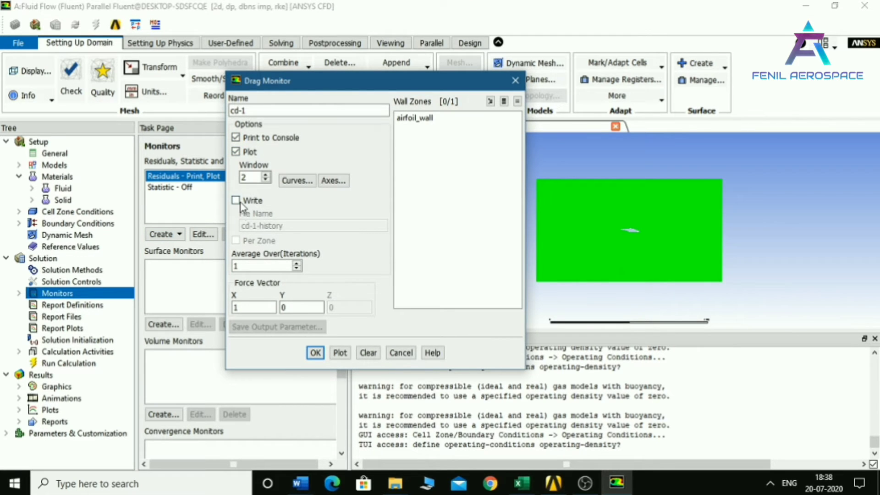
{"action": "left_click", "coordinate": [236, 201]}
{"action": "left_click", "coordinate": [441, 121]}
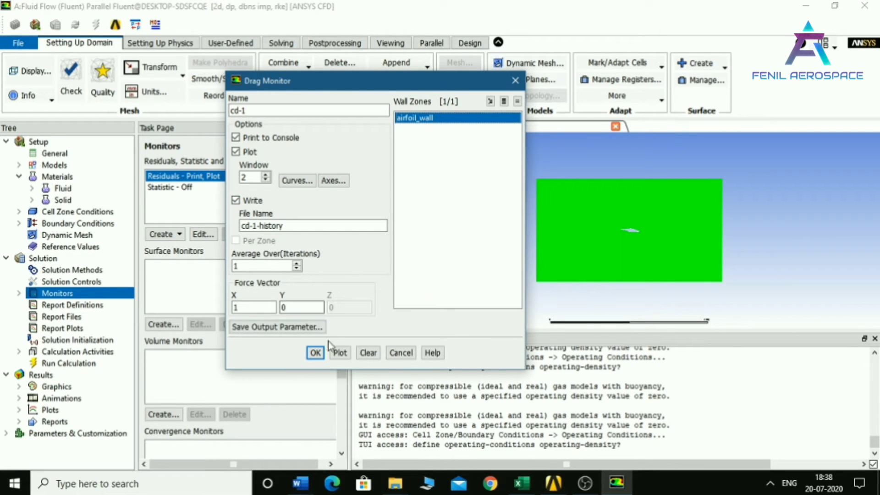
{"action": "left_click", "coordinate": [315, 353]}
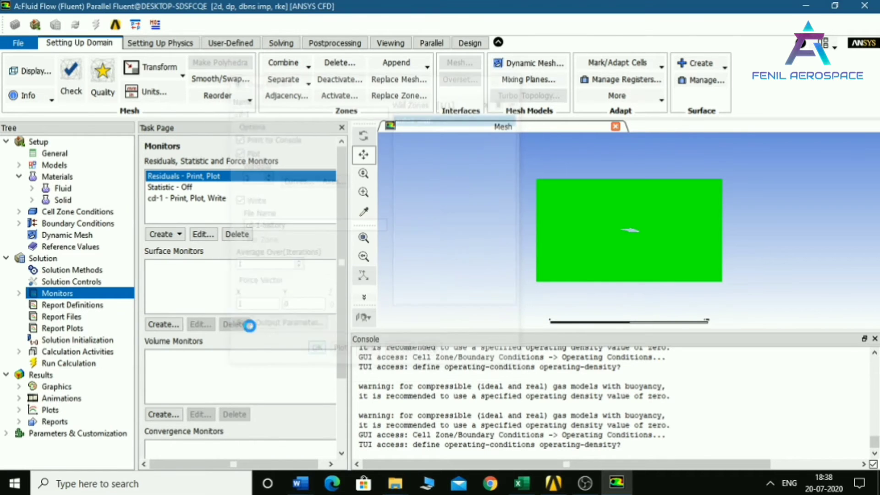
- Create a lift monitor named cl-1 on airfoil_wall with console printing, plotting and file writing enabled
{"action": "left_click", "coordinate": [164, 235]}
{"action": "left_click", "coordinate": [208, 262]}
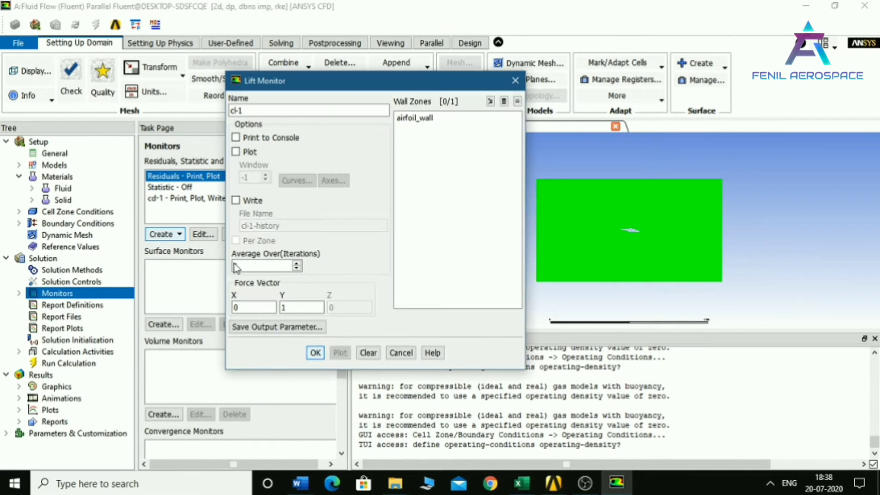
{"action": "left_click", "coordinate": [258, 150]}
{"action": "left_click", "coordinate": [257, 137]}
{"action": "left_click", "coordinate": [248, 200]}
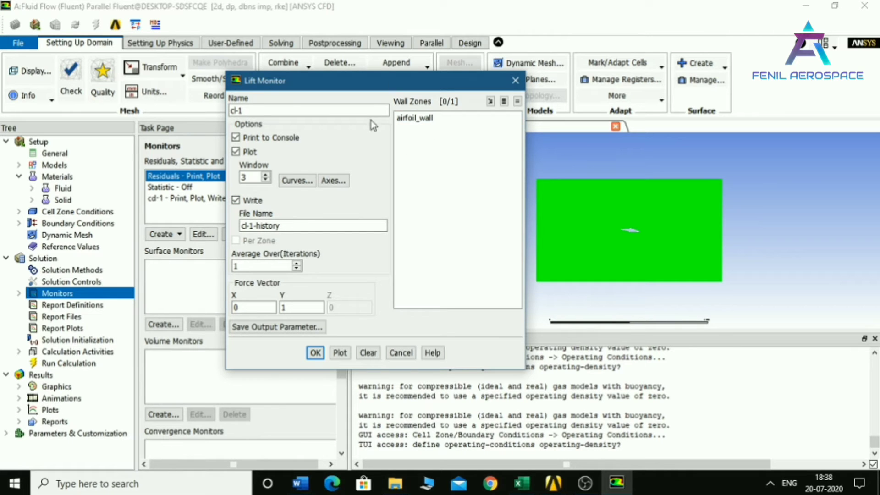
{"action": "left_click", "coordinate": [414, 118]}
{"action": "left_click", "coordinate": [315, 352]}
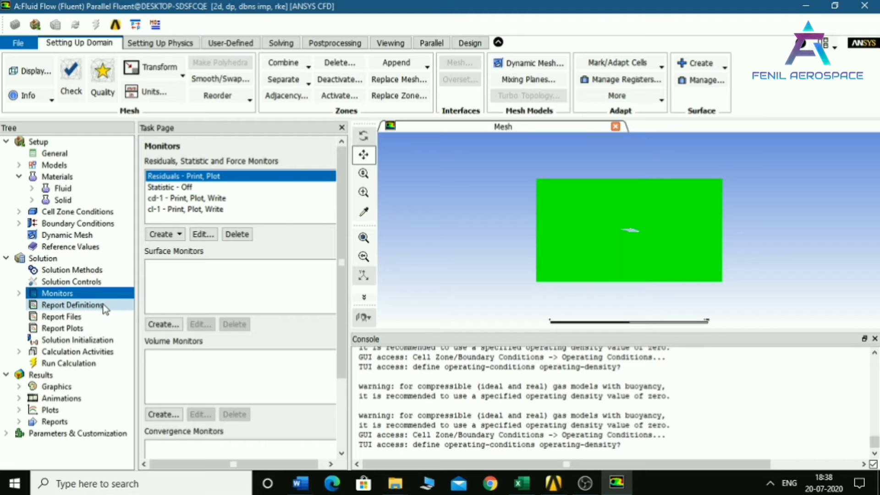
- Create a drag force report definition named drag for airfoil_wall, with a report file, report plot and console printing
{"action": "double_click", "coordinate": [69, 306]}
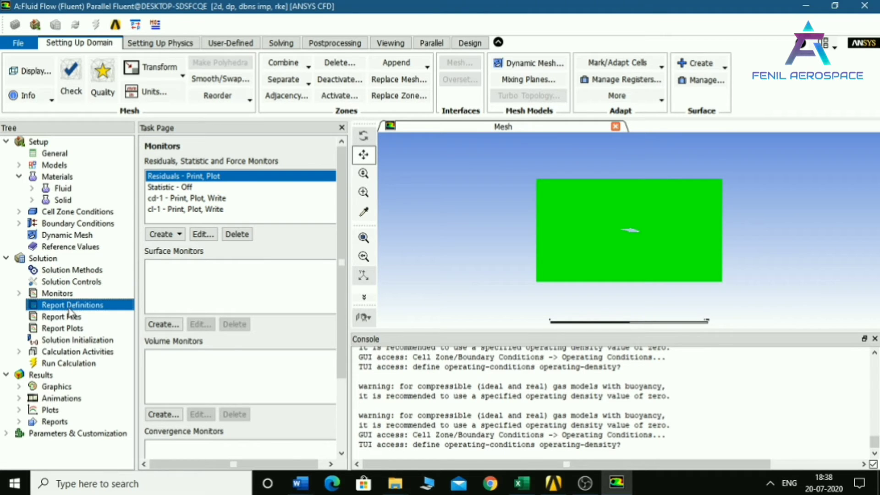
{"action": "left_click", "coordinate": [315, 244]}
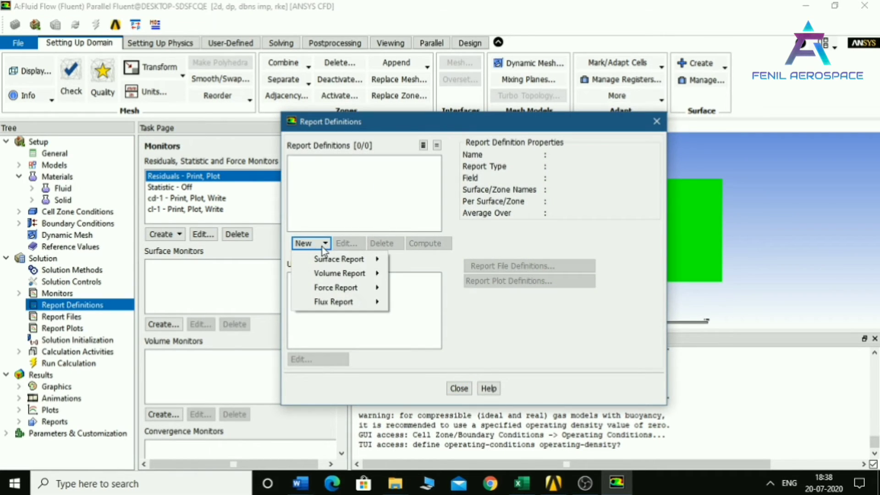
{"action": "mouse_move", "coordinate": [333, 289]}
{"action": "left_click", "coordinate": [406, 289]}
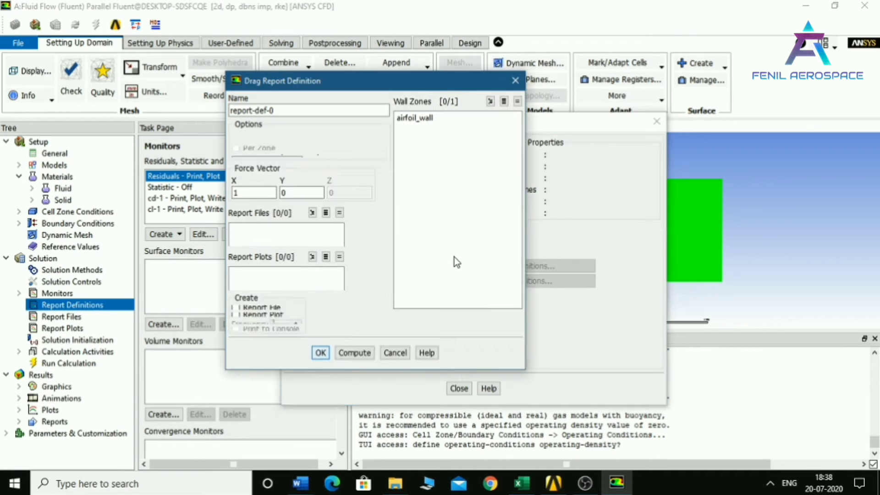
{"action": "type", "text": "drag"}
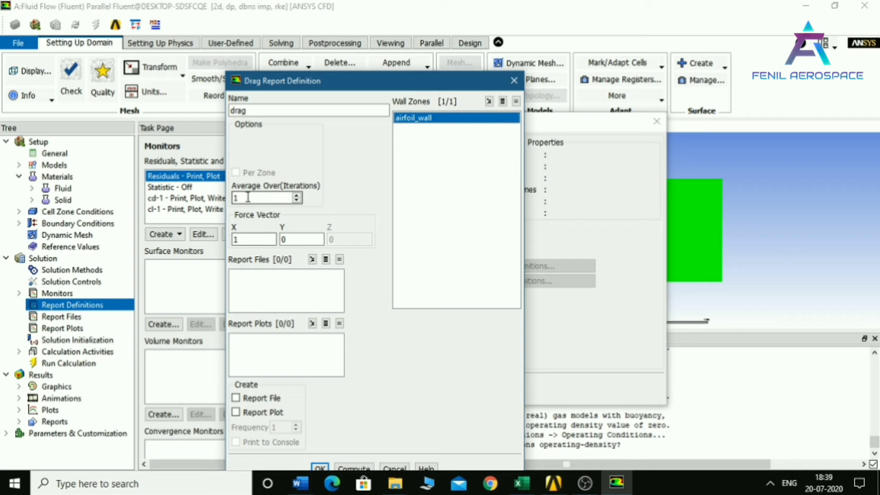
{"action": "left_click", "coordinate": [236, 398]}
{"action": "left_click", "coordinate": [236, 412]}
{"action": "left_click_drag", "start_coordinate": [380, 76], "coordinate": [372, 1]}
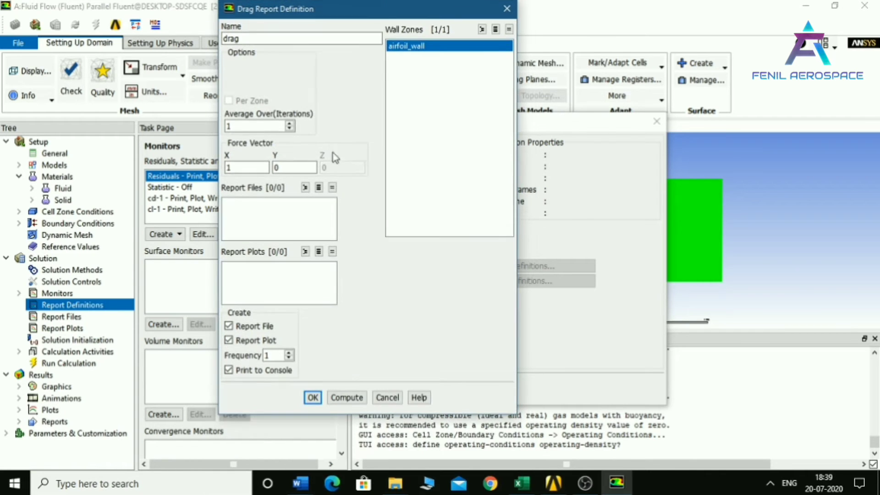
{"action": "left_click", "coordinate": [310, 397]}
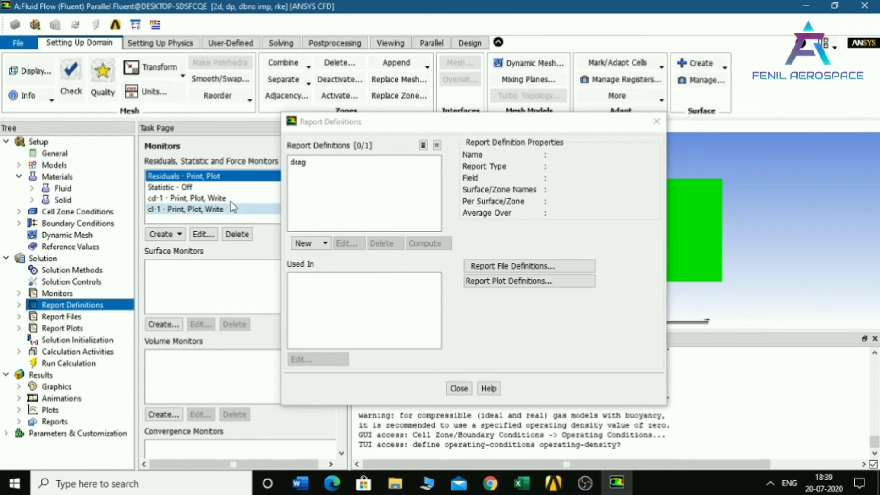
- Create a lift force report definition named lift for airfoil_wall, with a report file, report plot and console printing
{"action": "left_click", "coordinate": [323, 244]}
{"action": "mouse_move", "coordinate": [341, 289]}
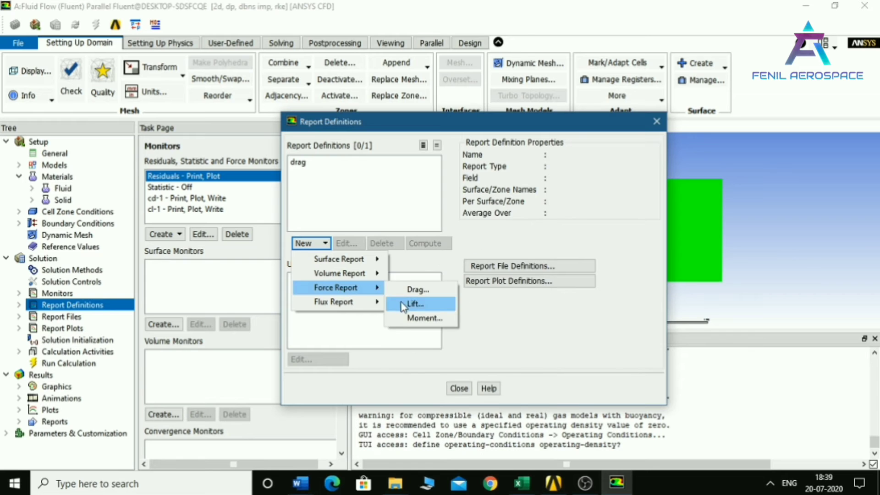
{"action": "left_click", "coordinate": [413, 304]}
{"action": "left_click_drag", "start_coordinate": [310, 39], "coordinate": [123, 60]}
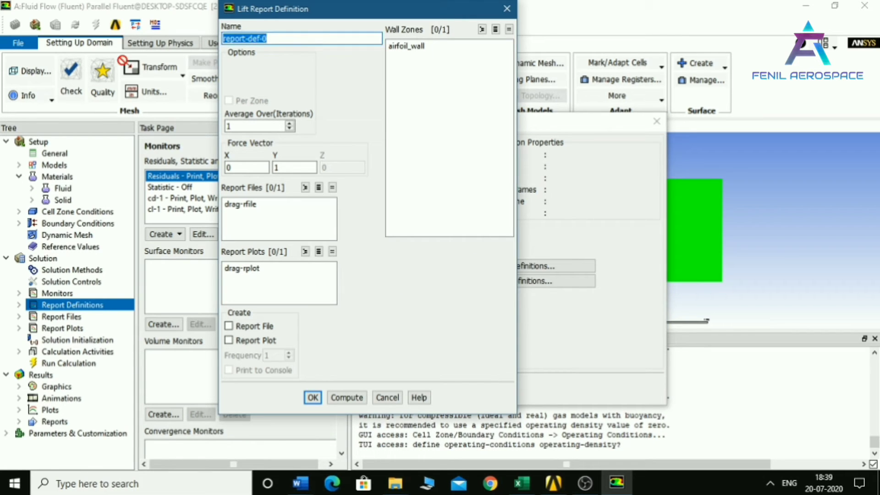
{"action": "key", "text": "BackSpace"}
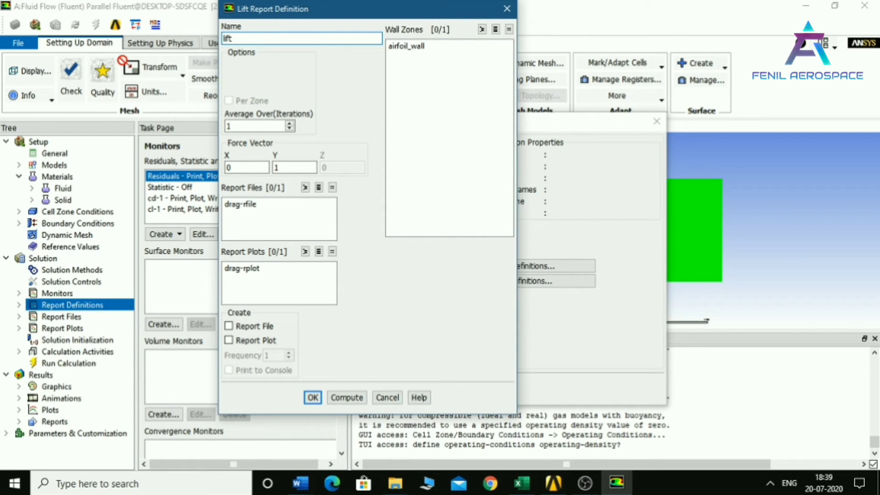
{"action": "left_click", "coordinate": [243, 326]}
{"action": "left_click", "coordinate": [243, 340]}
{"action": "left_click", "coordinate": [238, 370]}
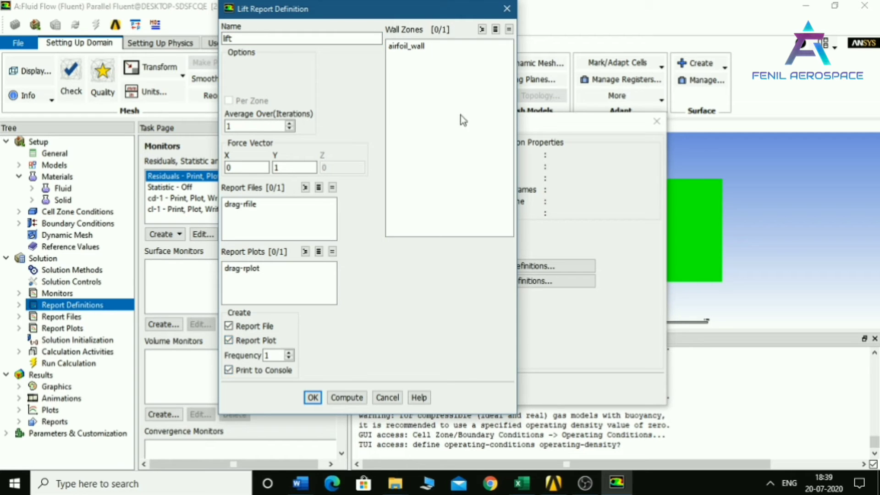
{"action": "left_click", "coordinate": [461, 47]}
{"action": "left_click", "coordinate": [312, 397]}
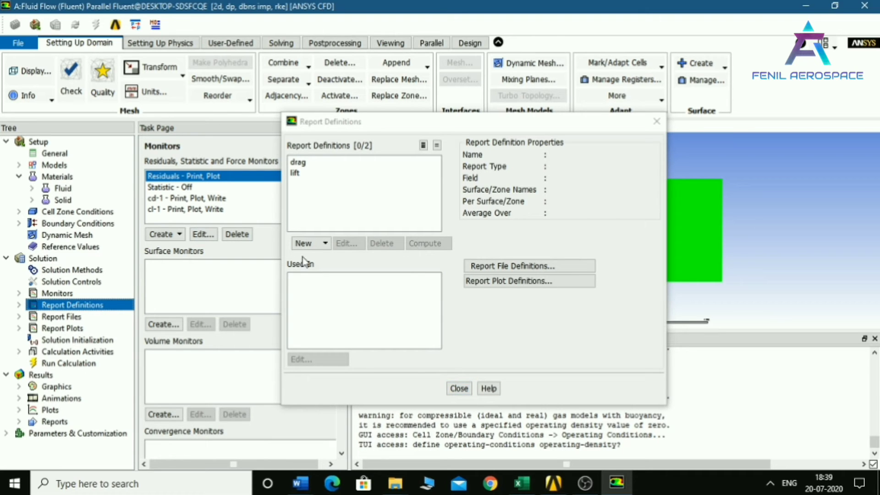
- Close the report definitions and initialize the solution with Standard Initialization computed from far_field
{"action": "left_click", "coordinate": [311, 244]}
{"action": "left_click", "coordinate": [459, 388]}
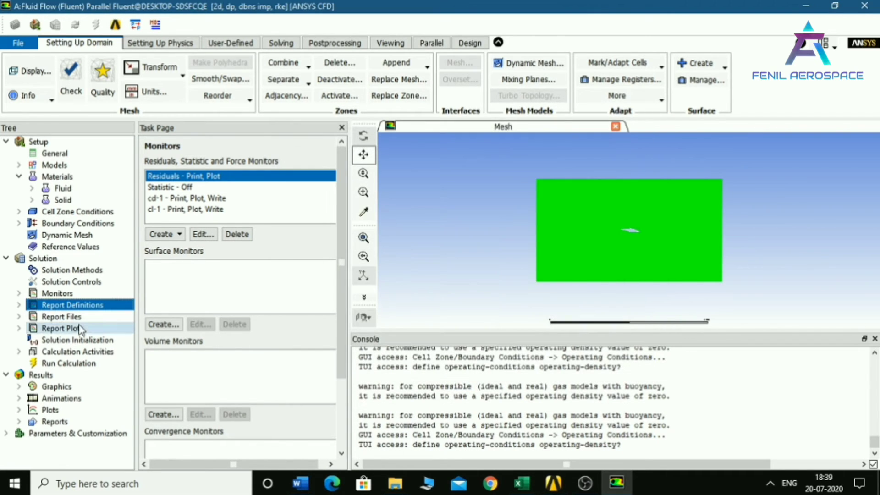
{"action": "left_click", "coordinate": [77, 340]}
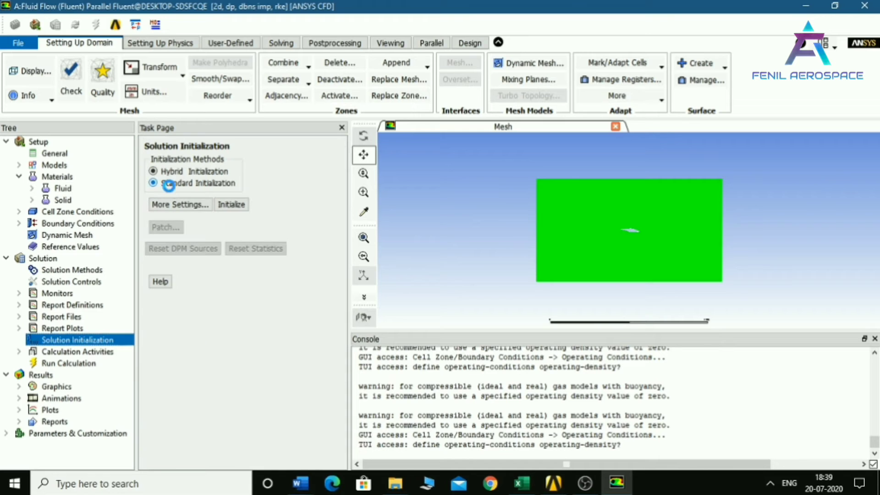
{"action": "left_click", "coordinate": [153, 183]}
{"action": "left_click", "coordinate": [243, 212]}
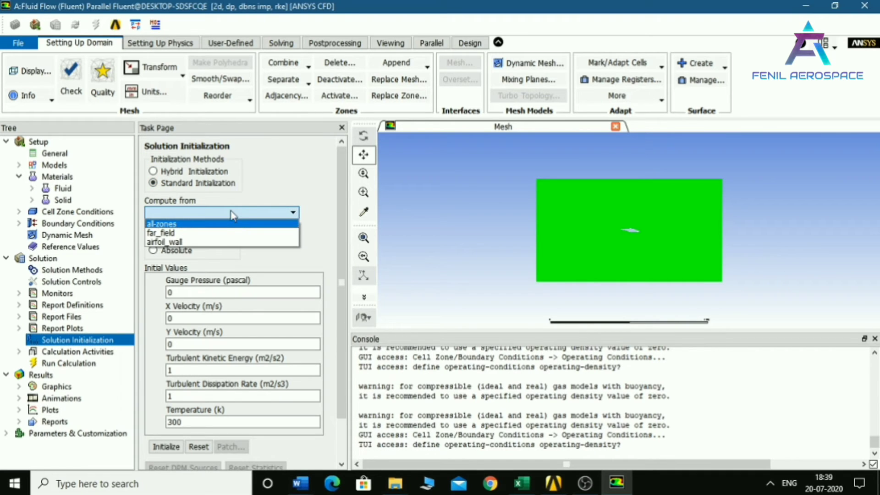
{"action": "left_click", "coordinate": [183, 233]}
{"action": "left_click", "coordinate": [166, 446]}
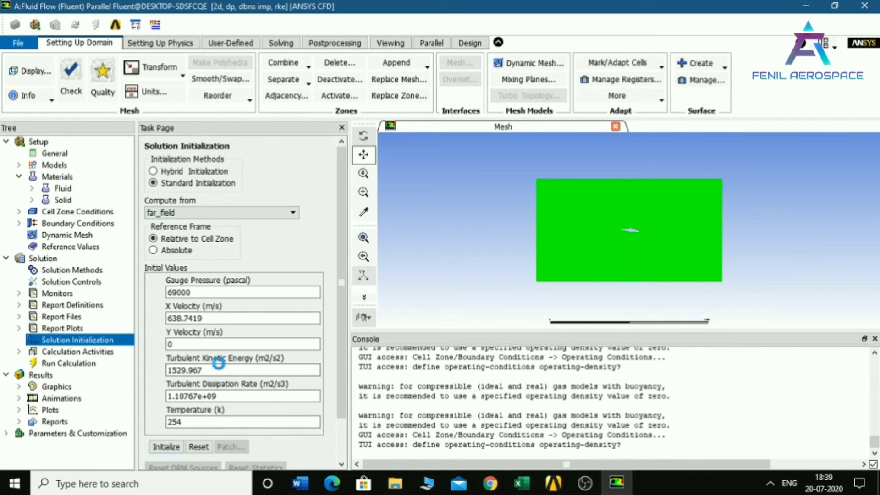
- Configure autosave to write the data file every 200 iterations and save the associated case files each time
{"action": "left_click", "coordinate": [69, 352]}
{"action": "left_click", "coordinate": [18, 352]}
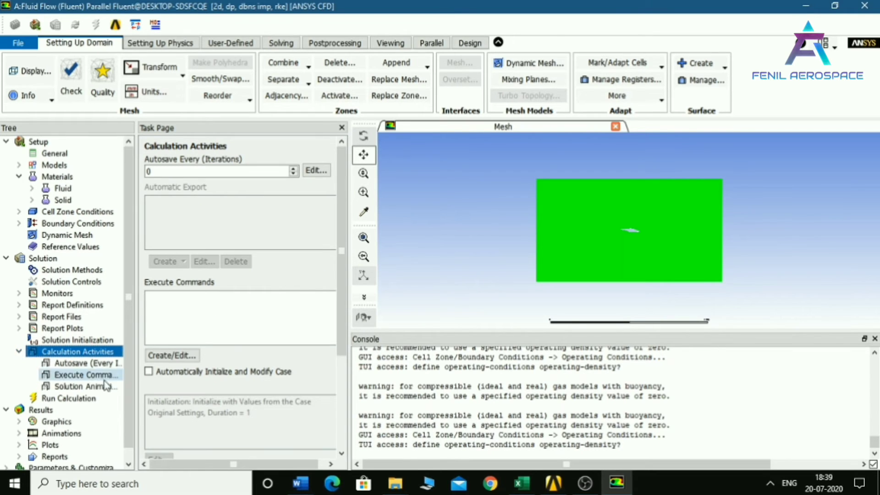
{"action": "double_click", "coordinate": [83, 364]}
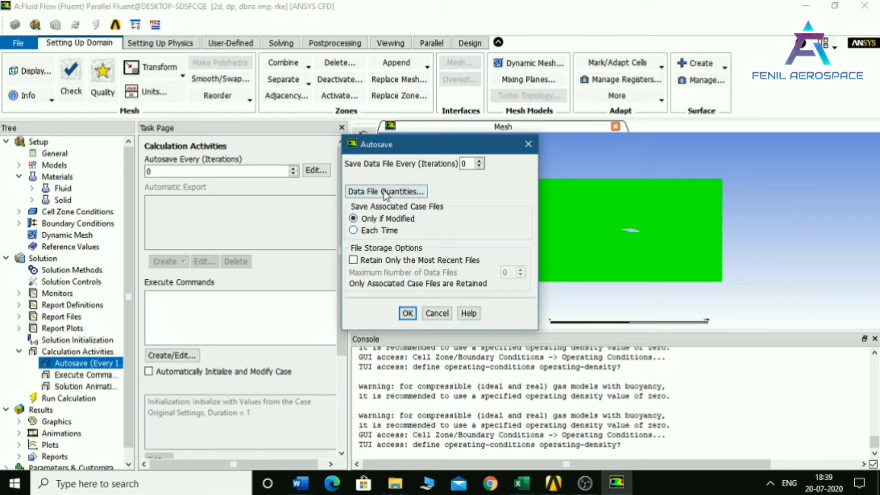
{"action": "left_click", "coordinate": [372, 230]}
{"action": "left_click", "coordinate": [460, 165]}
{"action": "double_click", "coordinate": [468, 164]}
- Add Dynamic Pressure and Mach Number to the additional data file quantities and accept the autosave settings
{"action": "left_click", "coordinate": [385, 191]}
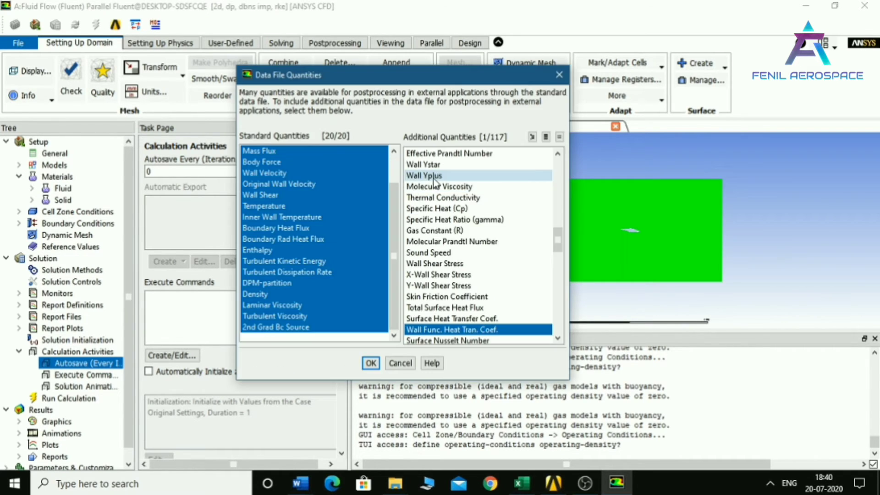
{"action": "left_click", "coordinate": [479, 176]}
{"action": "left_click", "coordinate": [442, 309]}
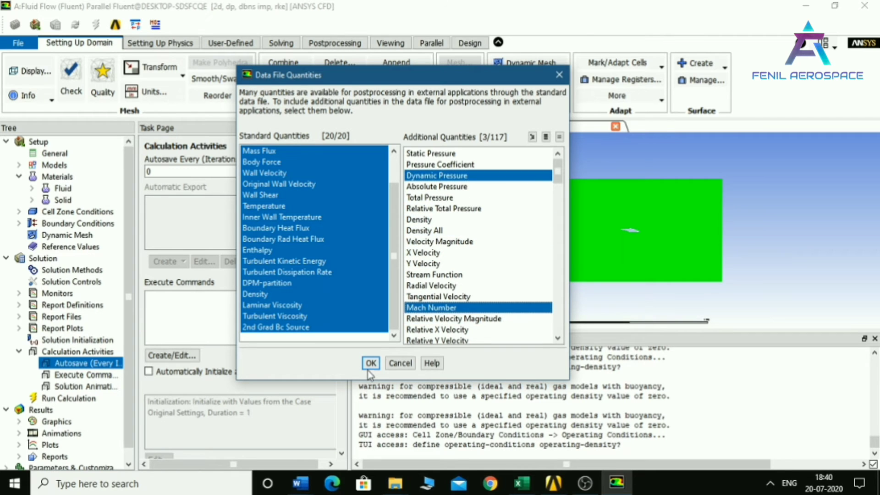
{"action": "left_click", "coordinate": [371, 363]}
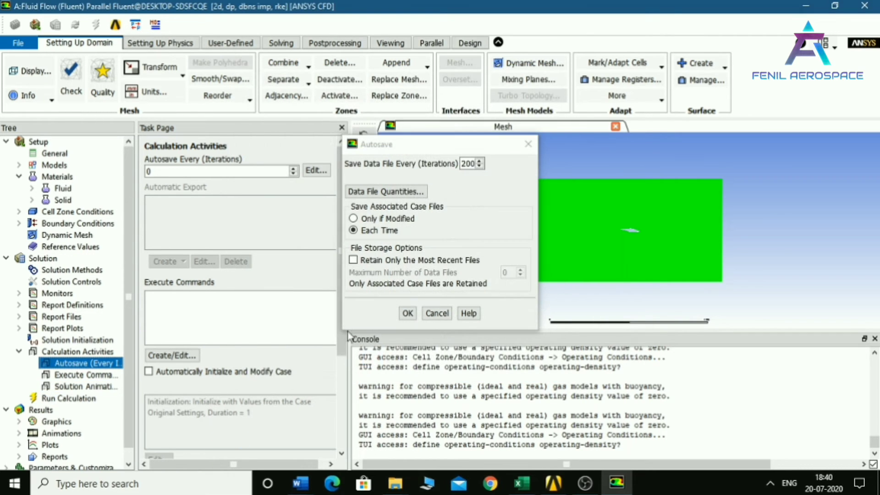
{"action": "left_click", "coordinate": [408, 313]}
- Check the case setup, set the number of iterations to 2000 and start the calculation
{"action": "left_click", "coordinate": [47, 398]}
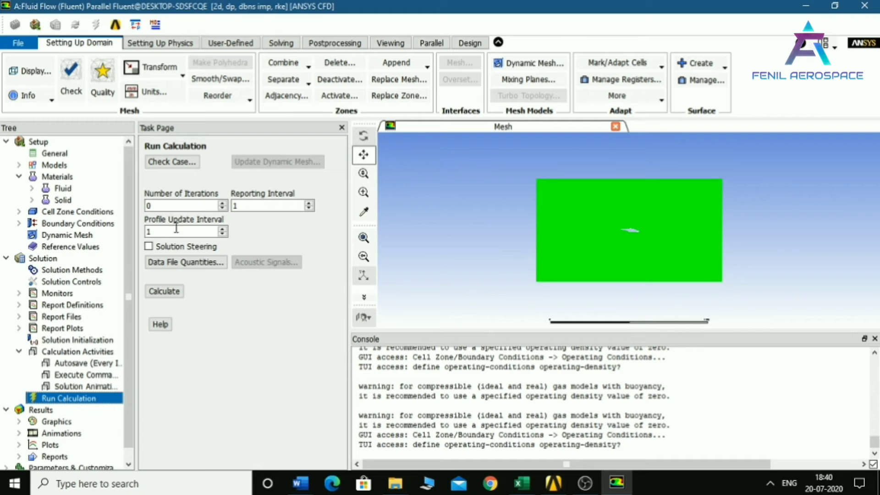
{"action": "left_click", "coordinate": [185, 163]}
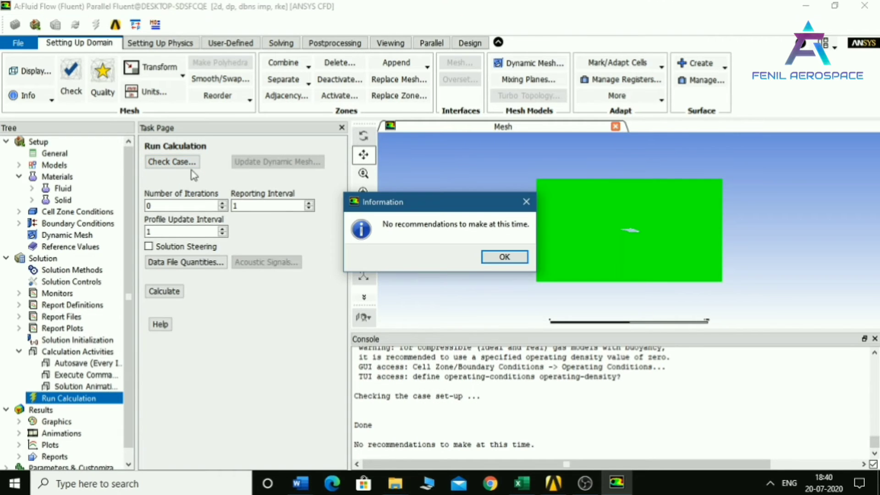
{"action": "left_click", "coordinate": [499, 257]}
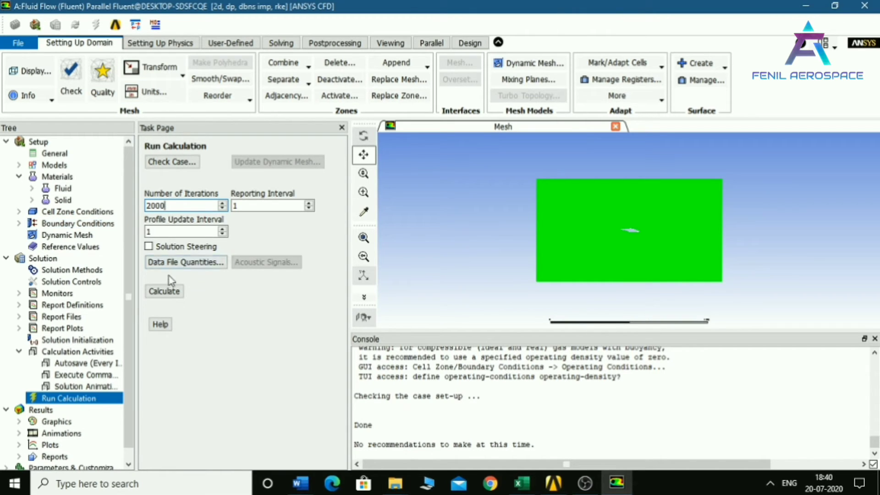
{"action": "left_click", "coordinate": [164, 291]}
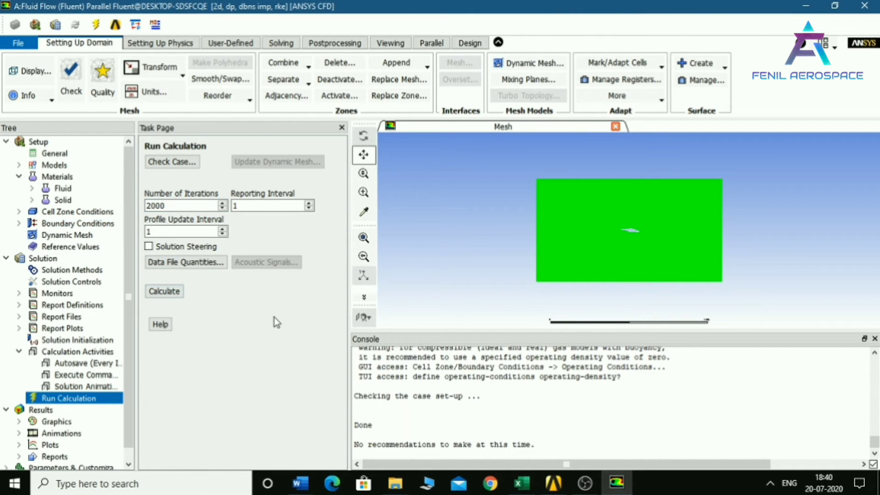
{"action": "left_click", "coordinate": [160, 293]}
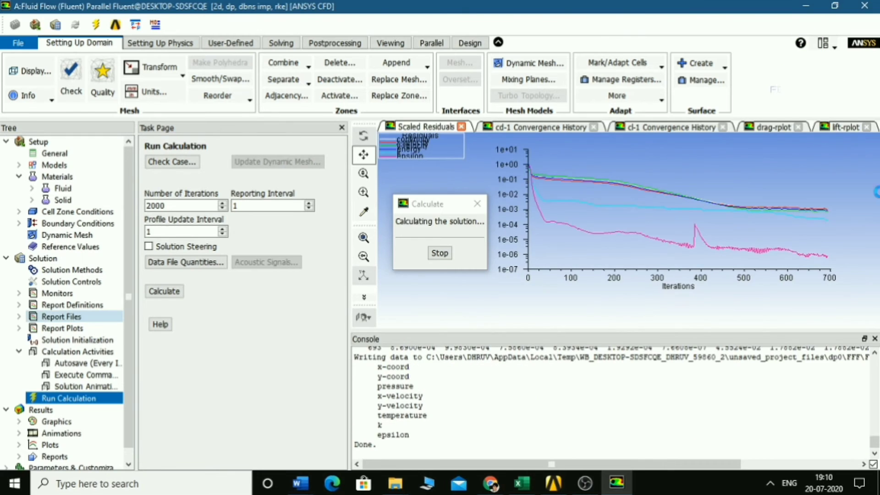
- Dismiss the calculation dialog and examine the final iterations and data-writing messages in the console
{"action": "left_click", "coordinate": [464, 257]}
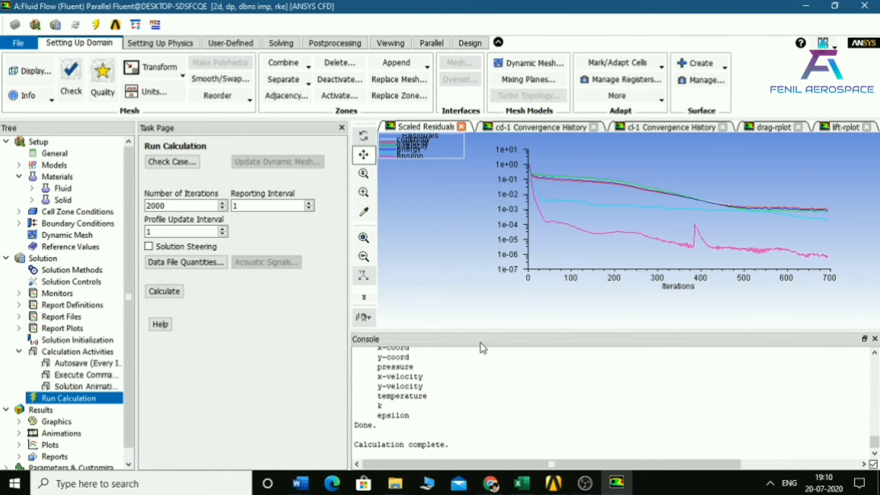
{"action": "left_click", "coordinate": [876, 353]}
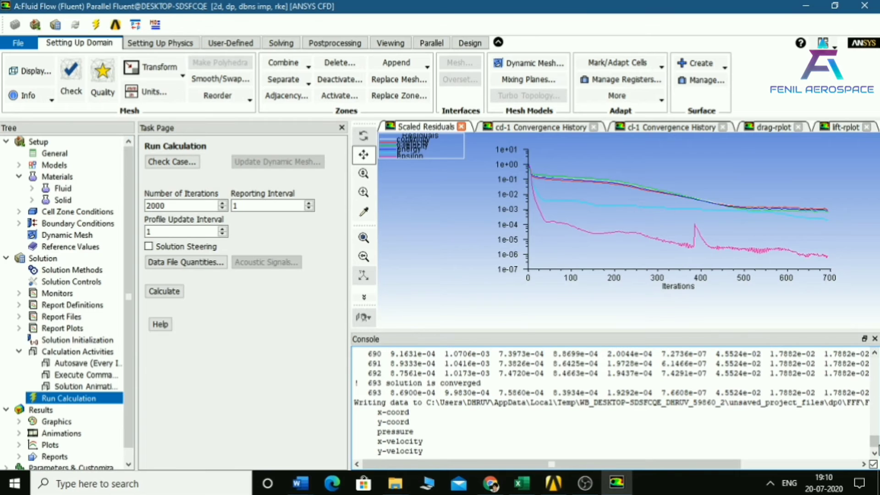
{"action": "scroll", "coordinate": [875, 442], "scroll_direction": "down", "scroll_amount": 2}
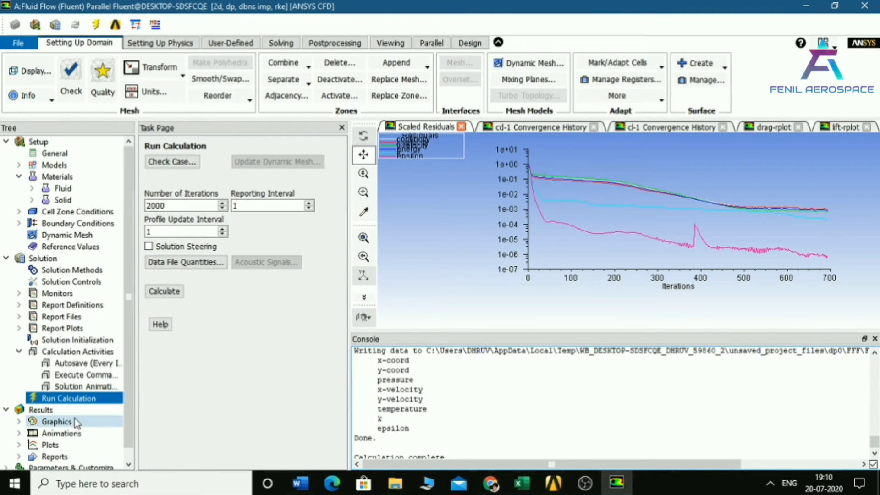
- Print the force report for airfoil_wall with direction vector X 1, Y 0 and examine the net pressure force
{"action": "left_click", "coordinate": [55, 457]}
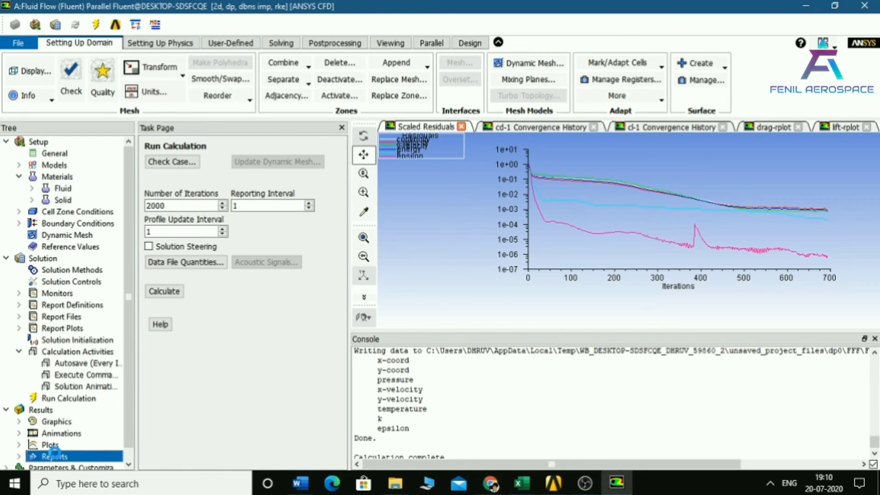
{"action": "left_click", "coordinate": [204, 189]}
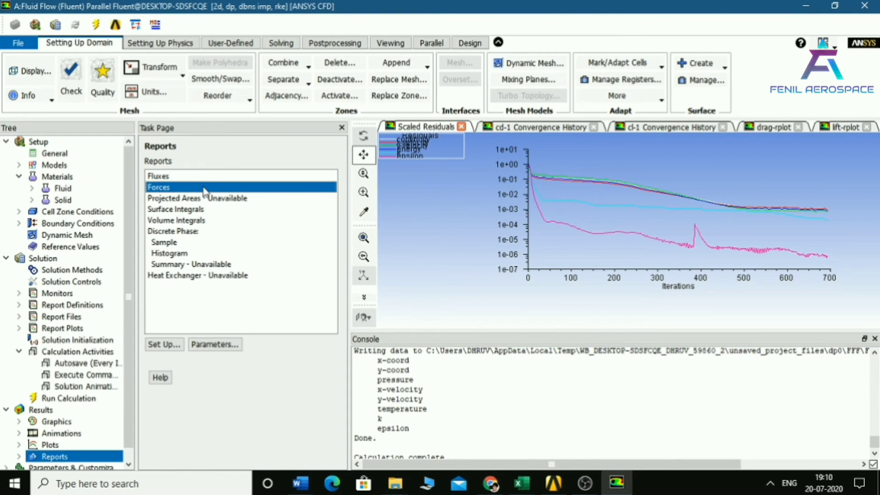
{"action": "double_click", "coordinate": [204, 188]}
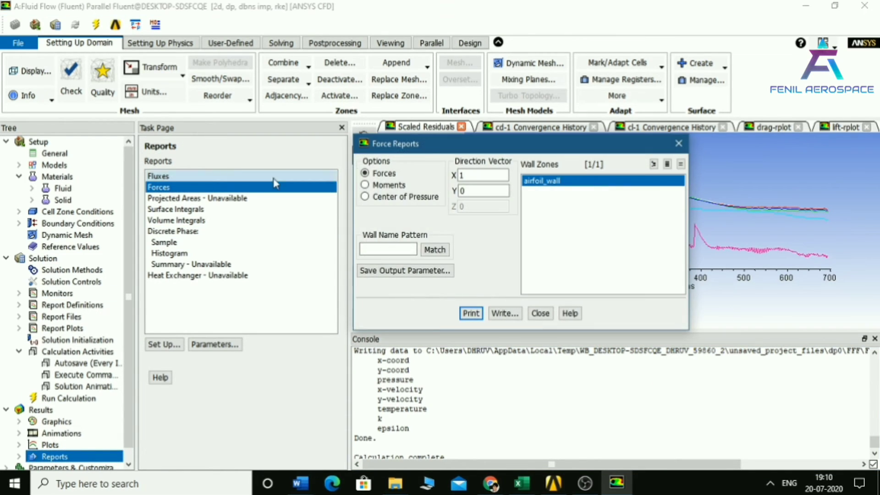
{"action": "double_click", "coordinate": [465, 175]}
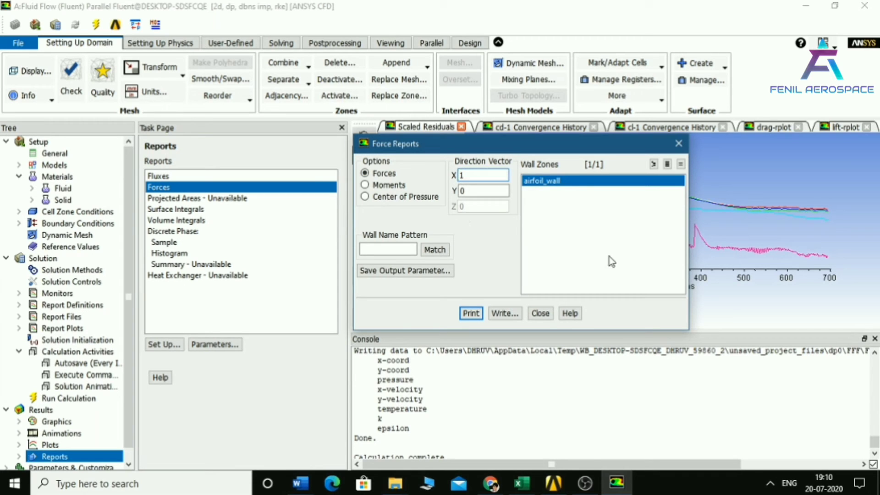
{"action": "left_click", "coordinate": [471, 316]}
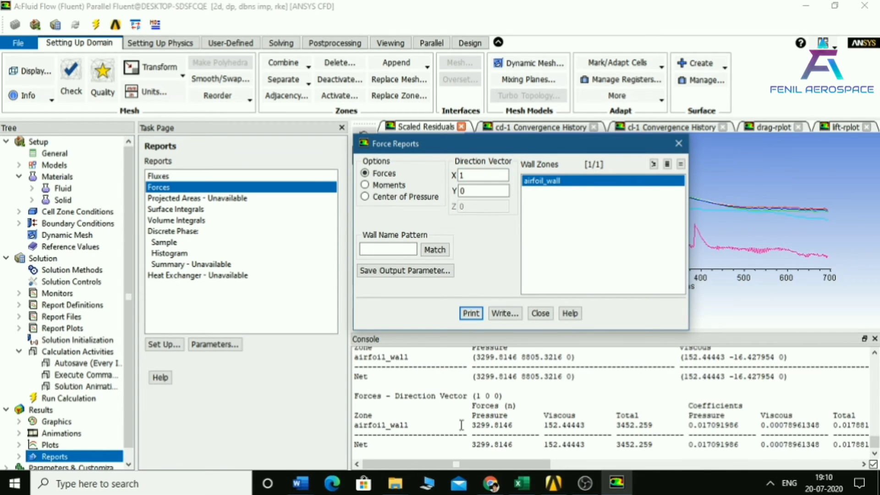
{"action": "left_click_drag", "start_coordinate": [473, 444], "coordinate": [513, 445]}
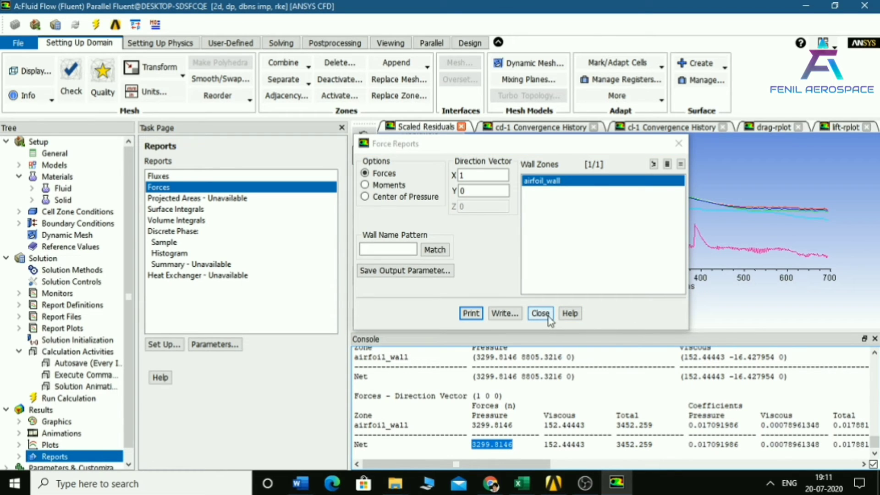
- Print the airfoil_wall force report with direction vector X 0, Y 1, examine the net pressure force and close the report
{"action": "double_click", "coordinate": [463, 175]}
{"action": "type", "text": "0"}
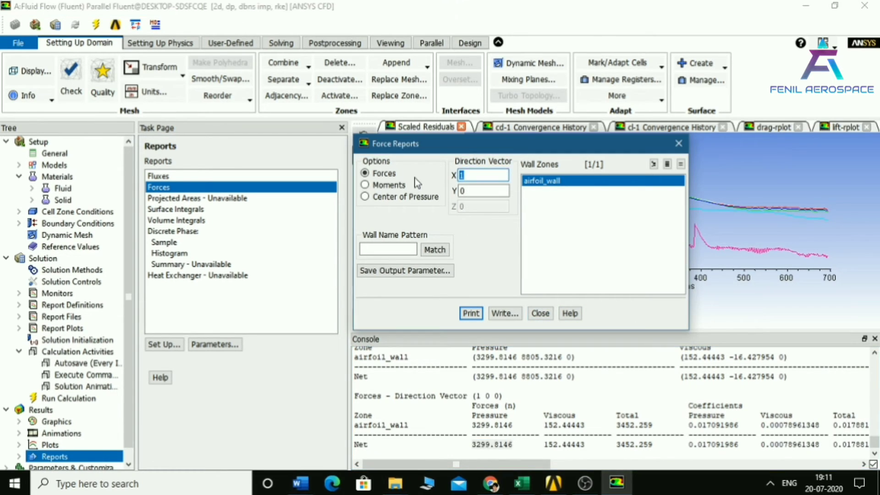
{"action": "double_click", "coordinate": [487, 193]}
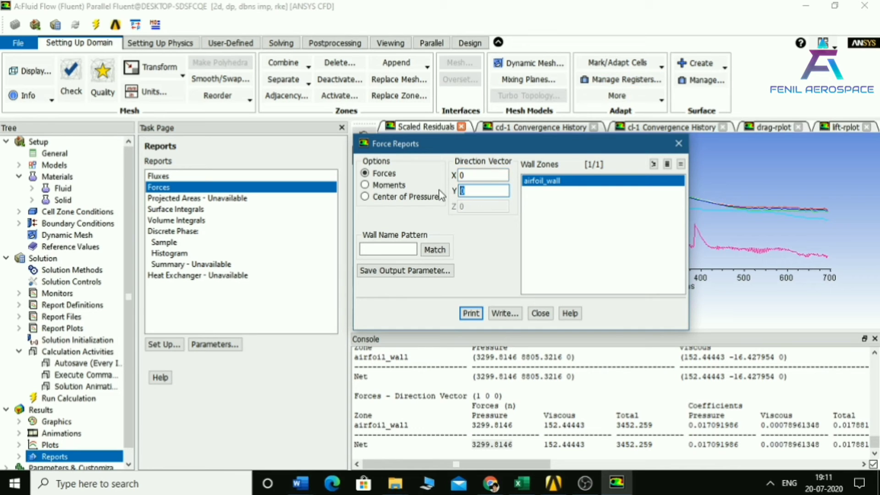
{"action": "type", "text": "1"}
{"action": "left_click", "coordinate": [464, 314]}
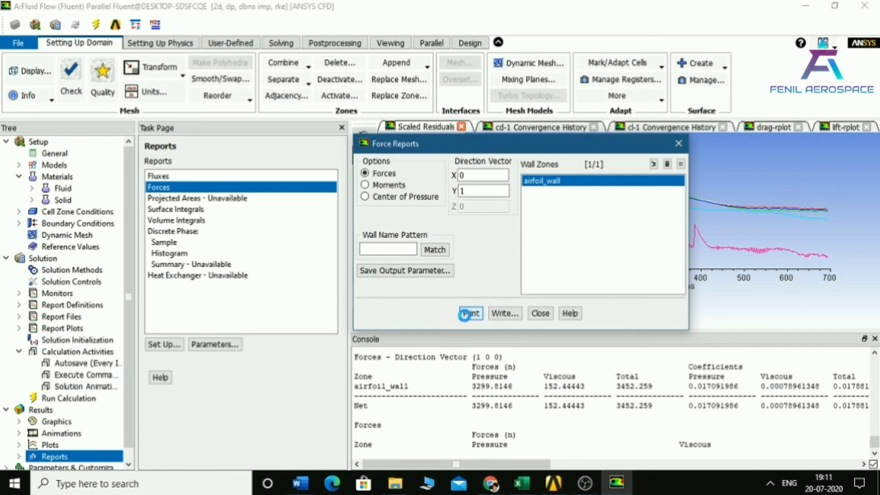
{"action": "double_click", "coordinate": [468, 444]}
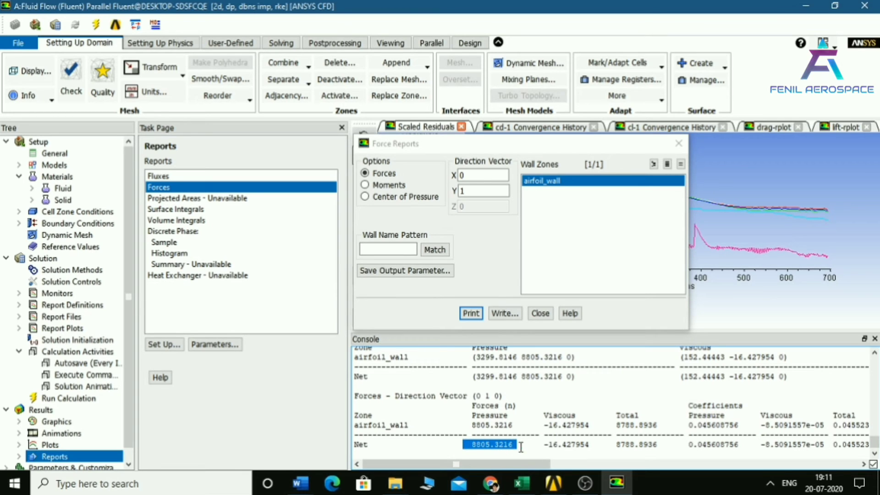
{"action": "left_click", "coordinate": [540, 314]}
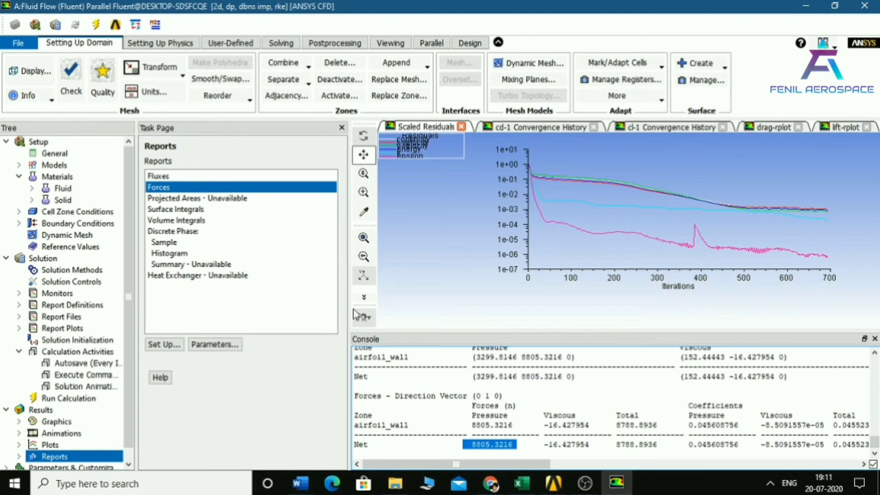
- Examine the lift and drag coefficient columns of the final iterations in the console history
{"action": "left_click", "coordinate": [875, 353]}
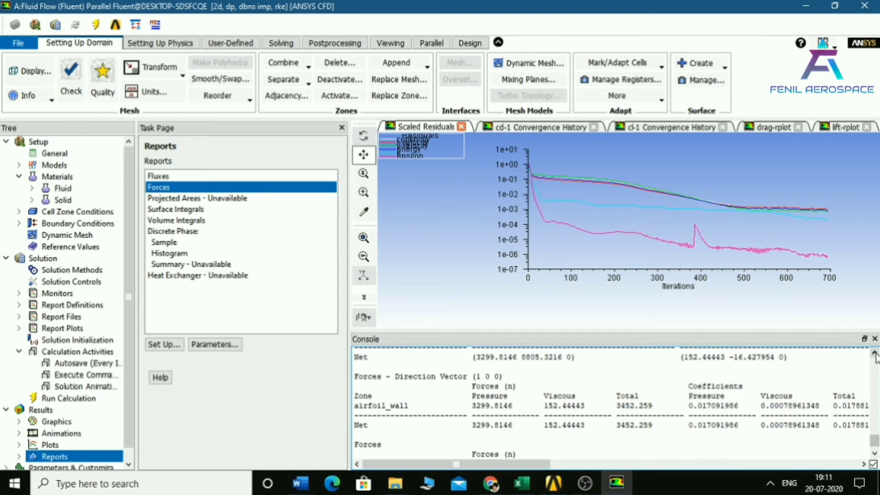
{"action": "left_click", "coordinate": [874, 354]}
{"action": "left_click_drag", "start_coordinate": [544, 465], "coordinate": [598, 474]}
{"action": "left_click", "coordinate": [875, 353]}
{"action": "left_click", "coordinate": [875, 353]}
{"action": "left_click", "coordinate": [875, 353]}
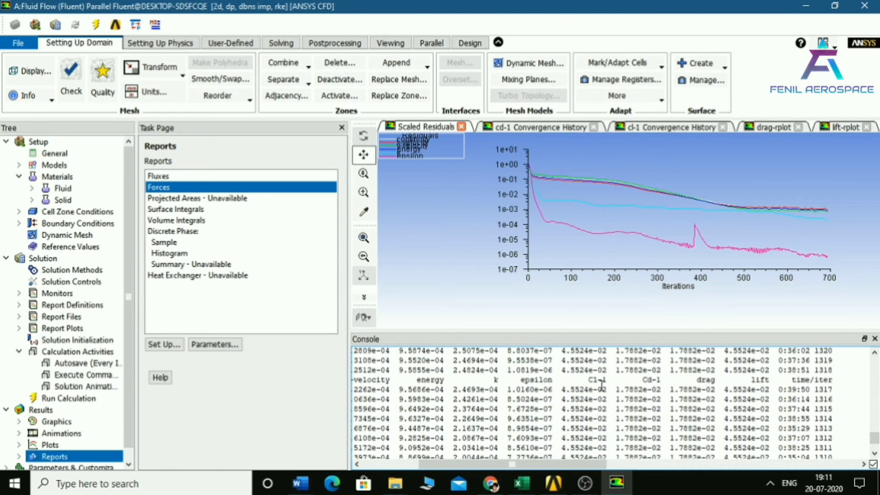
{"action": "scroll", "coordinate": [597, 402], "scroll_direction": "down", "scroll_amount": 3}
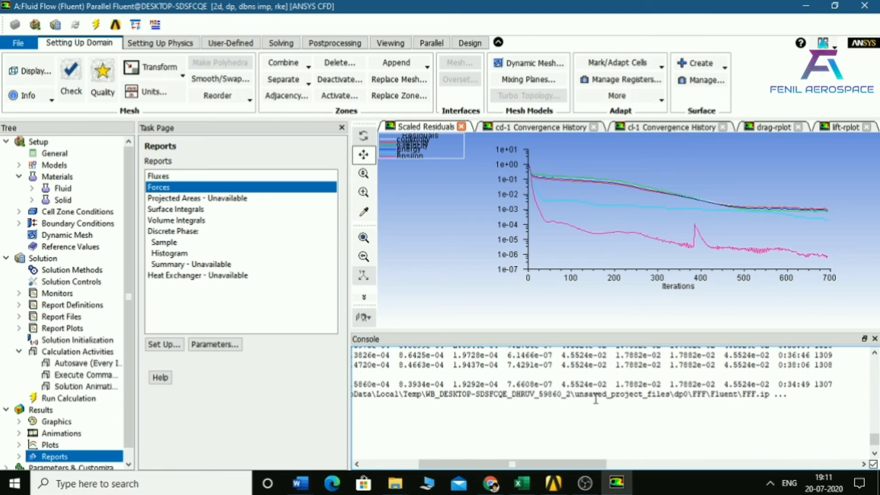
{"action": "left_click_drag", "start_coordinate": [562, 366], "coordinate": [646, 368]}
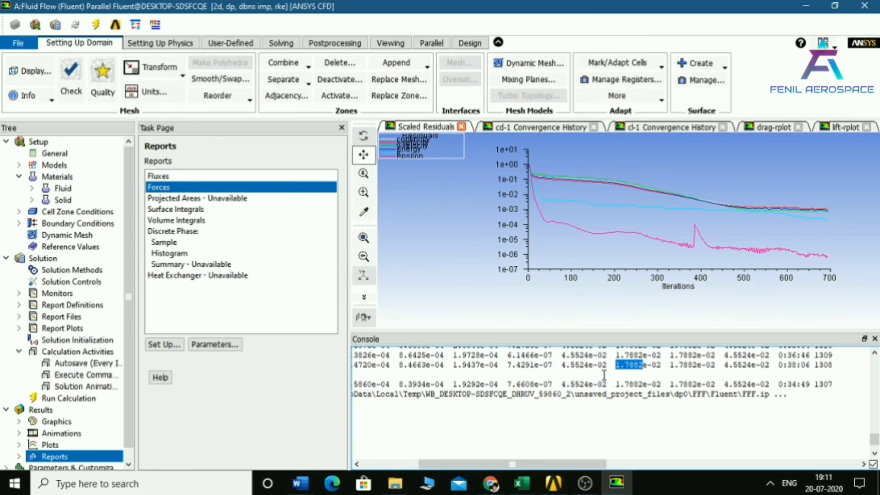
{"action": "left_click_drag", "start_coordinate": [563, 366], "coordinate": [581, 368]}
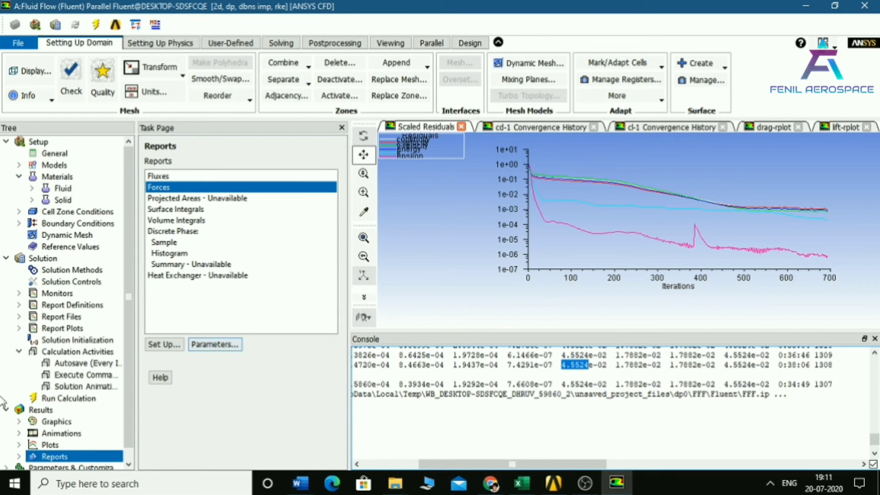
{"action": "scroll", "coordinate": [69, 398], "scroll_direction": "down", "scroll_amount": 1}
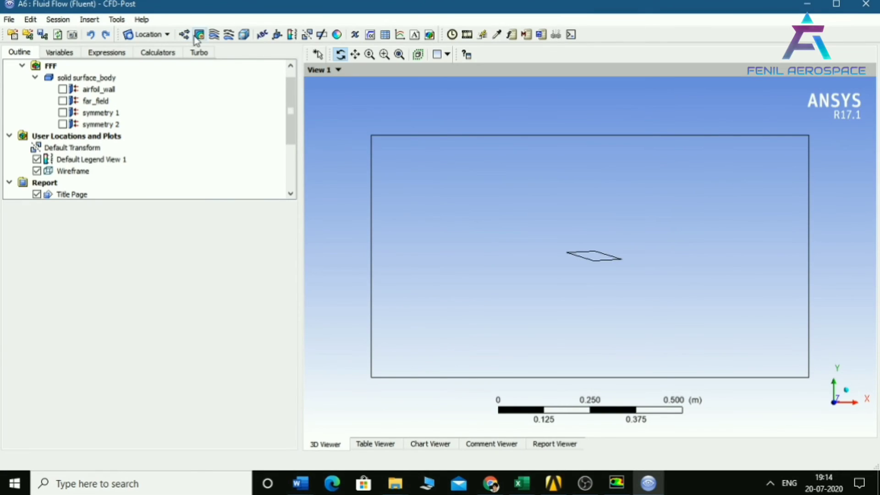
- Insert a contour plot with its default name and locate it on symmetry 1 for all domains
{"action": "left_click", "coordinate": [200, 34]}
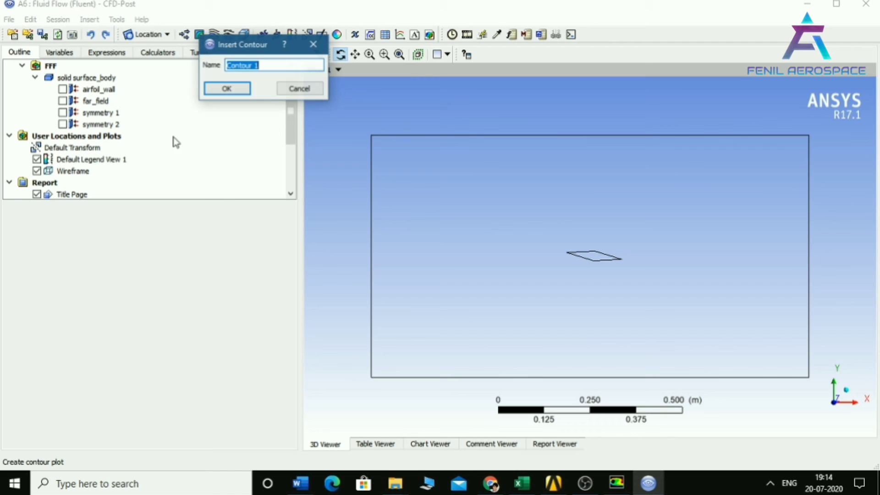
{"action": "left_click", "coordinate": [226, 89]}
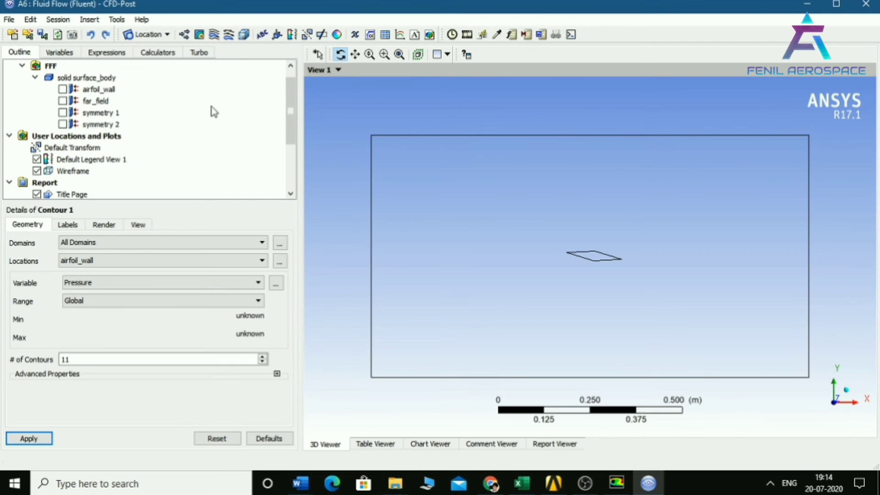
{"action": "left_click", "coordinate": [114, 243]}
{"action": "left_click", "coordinate": [138, 244]}
{"action": "left_click", "coordinate": [151, 266]}
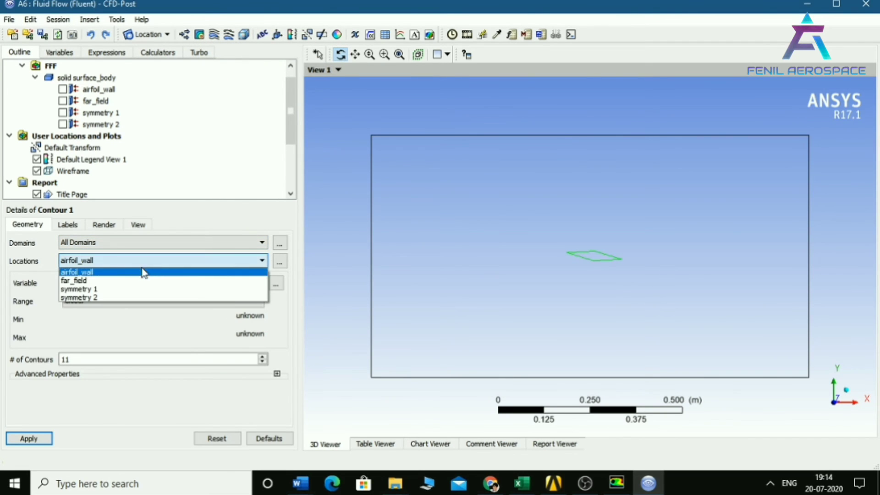
{"action": "left_click", "coordinate": [118, 289]}
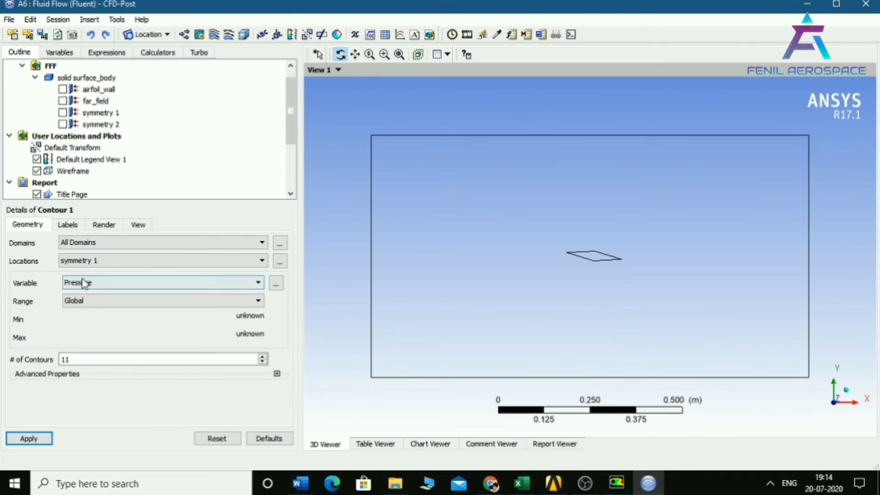
- Plot Mach Number with 100 contours and examine the flow close to the diamond airfoil
{"action": "left_click", "coordinate": [138, 283]}
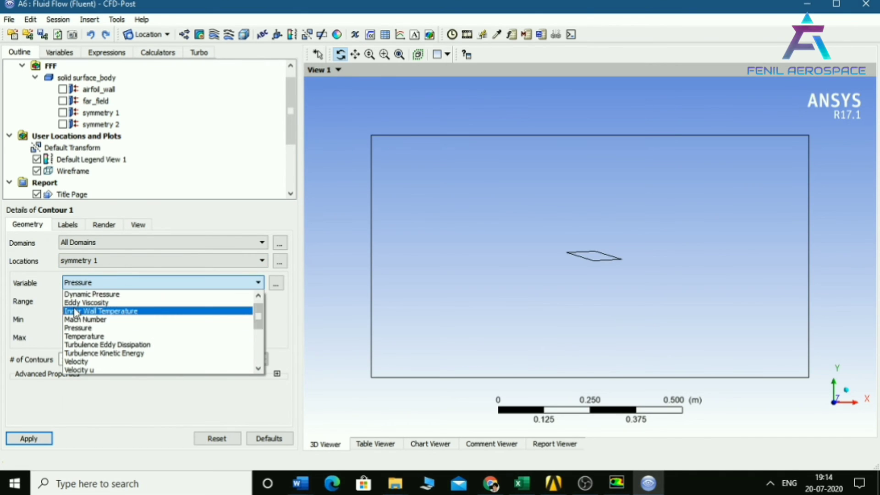
{"action": "left_click", "coordinate": [105, 328]}
{"action": "key", "text": "Tab"}
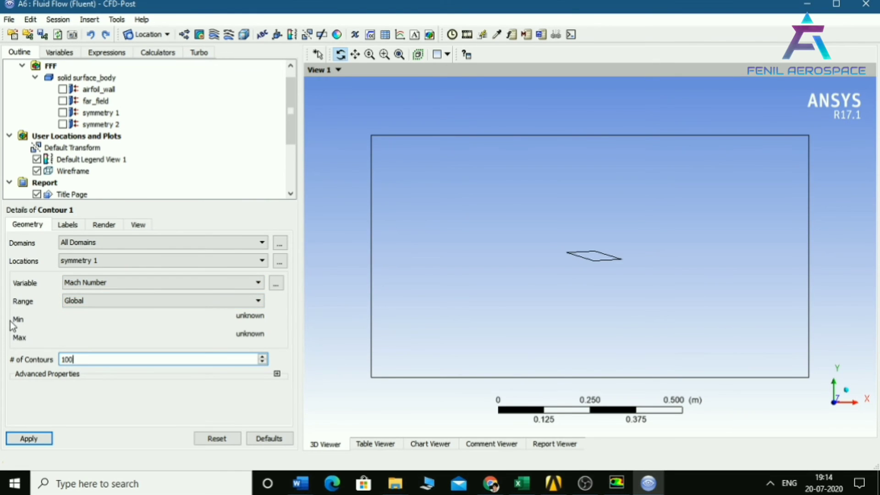
{"action": "type", "text": "100"}
{"action": "left_click", "coordinate": [28, 438]}
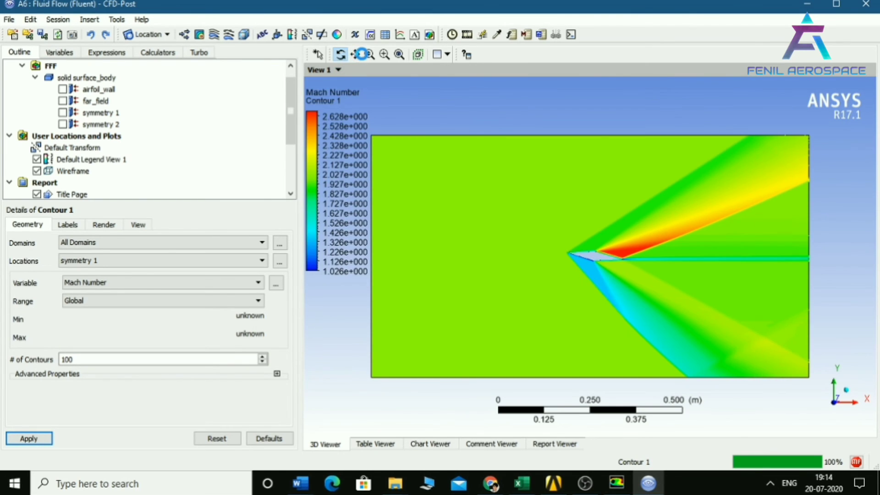
{"action": "left_click", "coordinate": [369, 54]}
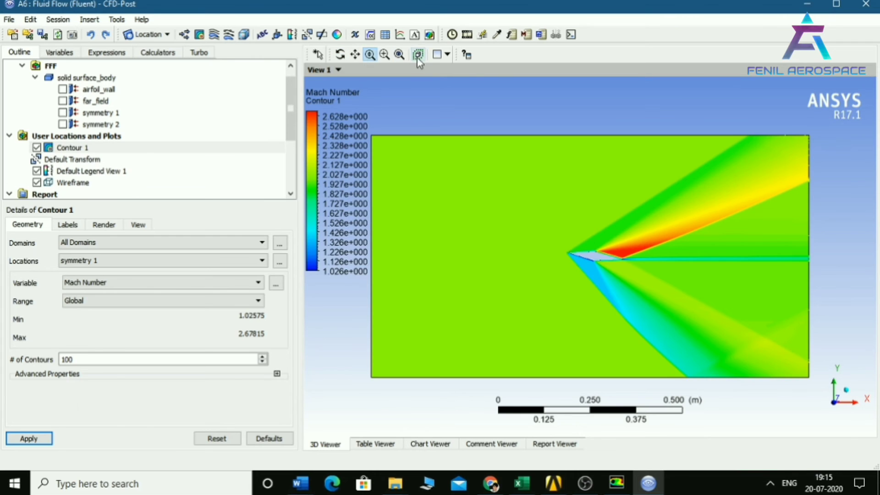
{"action": "left_click_drag", "start_coordinate": [602, 244], "coordinate": [580, 138]}
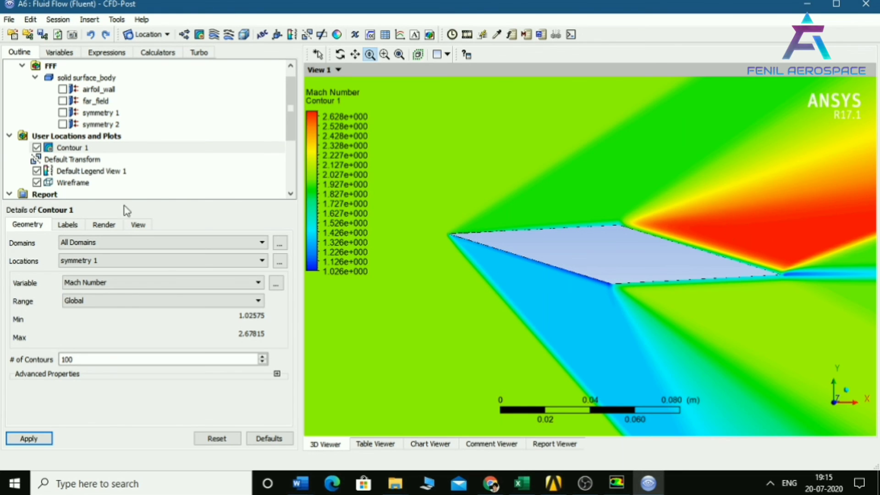
- Change the contour variable to Dynamic Pressure, apply it and examine the distribution around the airfoil
{"action": "left_click", "coordinate": [101, 288]}
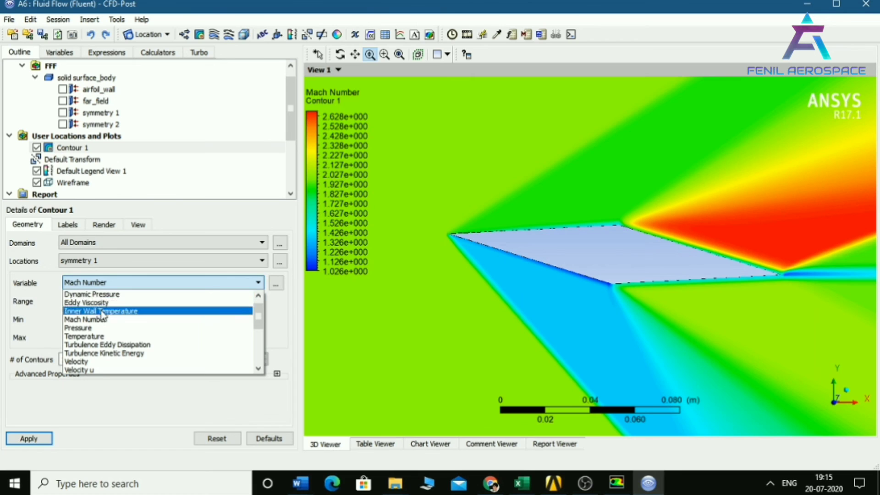
{"action": "left_click", "coordinate": [112, 295]}
{"action": "left_click", "coordinate": [28, 439]}
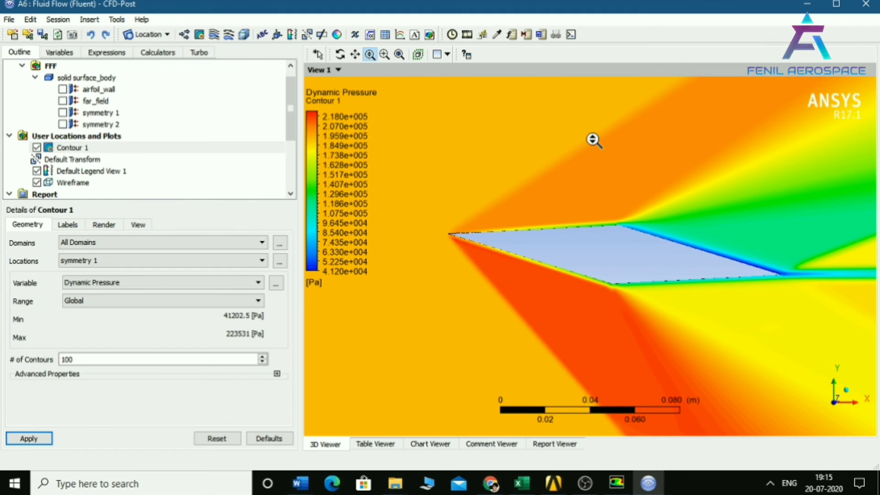
{"action": "left_click_drag", "start_coordinate": [595, 140], "coordinate": [527, 269]}
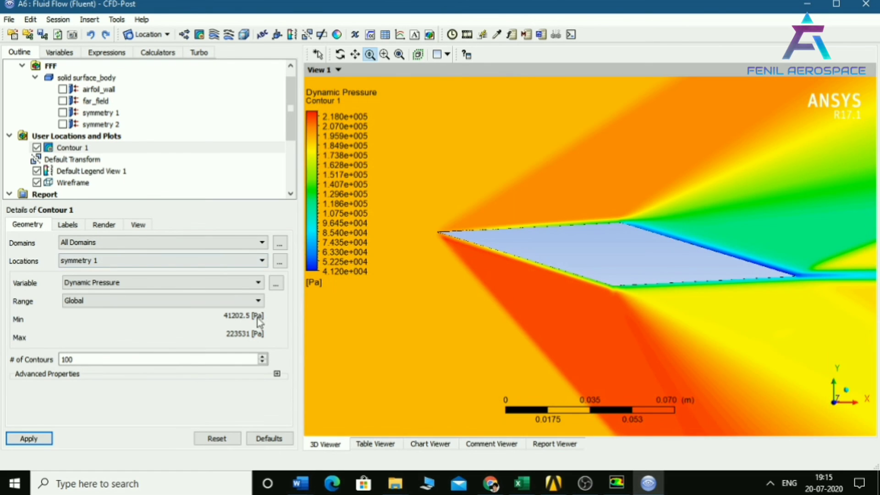
- Apply the Zebra color map to the Dynamic Pressure contour and examine the shock and expansion pattern around the airfoil
{"action": "left_click", "coordinate": [277, 374]}
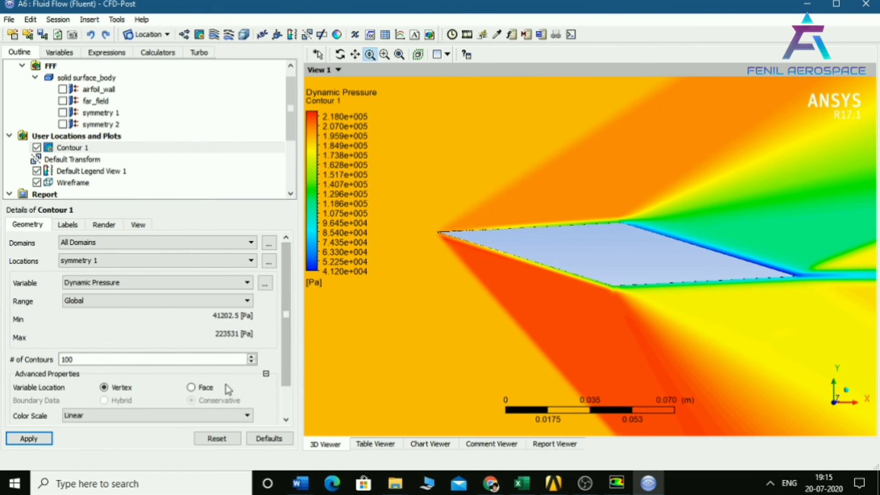
{"action": "scroll", "coordinate": [154, 339], "scroll_direction": "down", "scroll_amount": 2}
{"action": "left_click", "coordinate": [115, 397]}
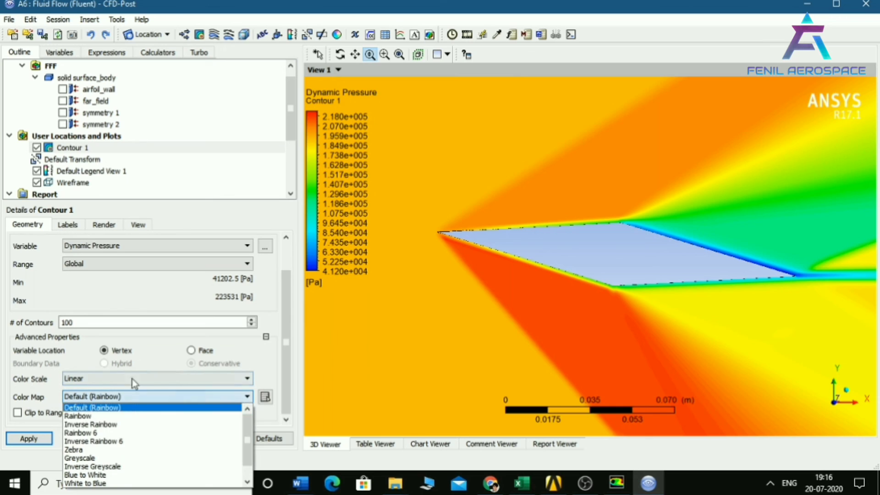
{"action": "left_click", "coordinate": [114, 449]}
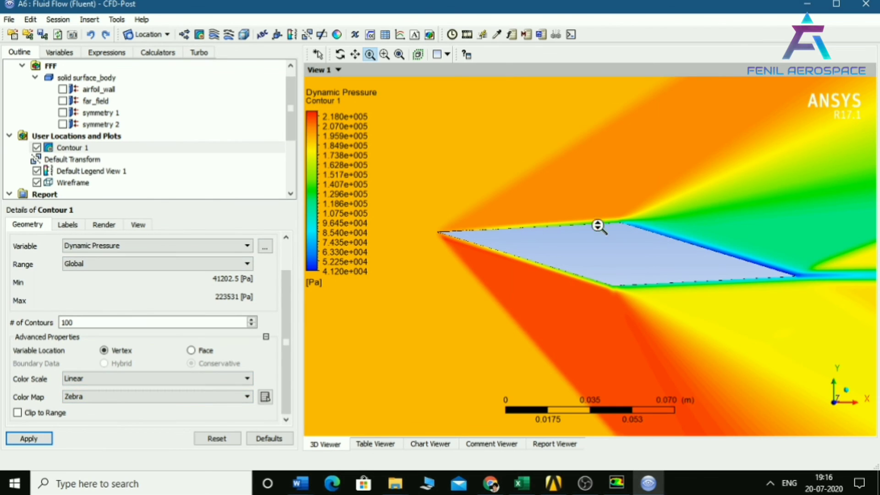
{"action": "left_click", "coordinate": [85, 397]}
{"action": "left_click", "coordinate": [93, 452]}
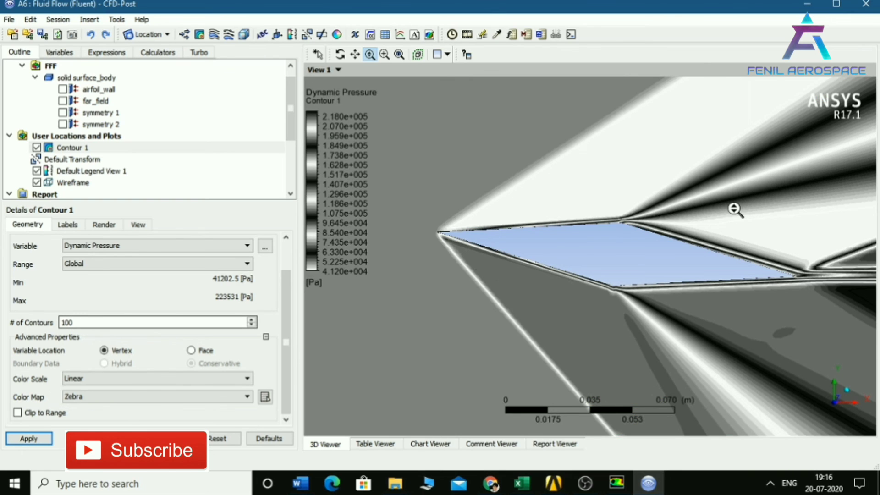
{"action": "left_click_drag", "start_coordinate": [734, 210], "coordinate": [701, 232]}
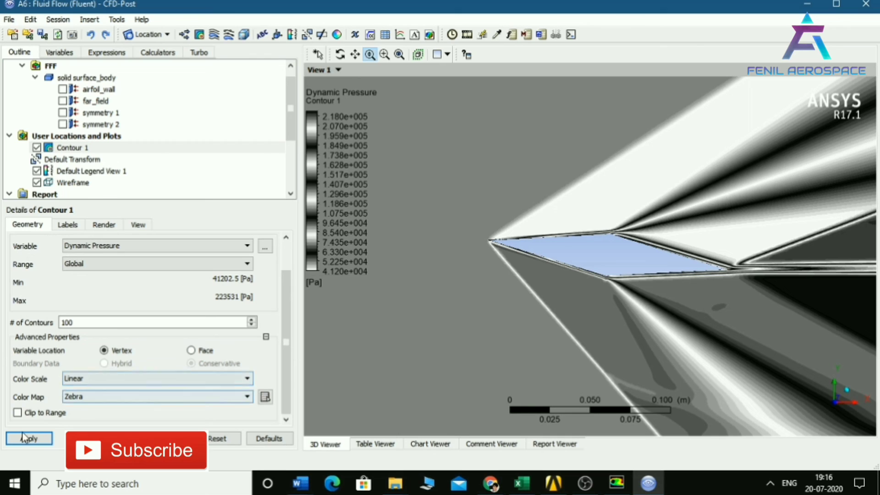
{"action": "left_click", "coordinate": [24, 437]}
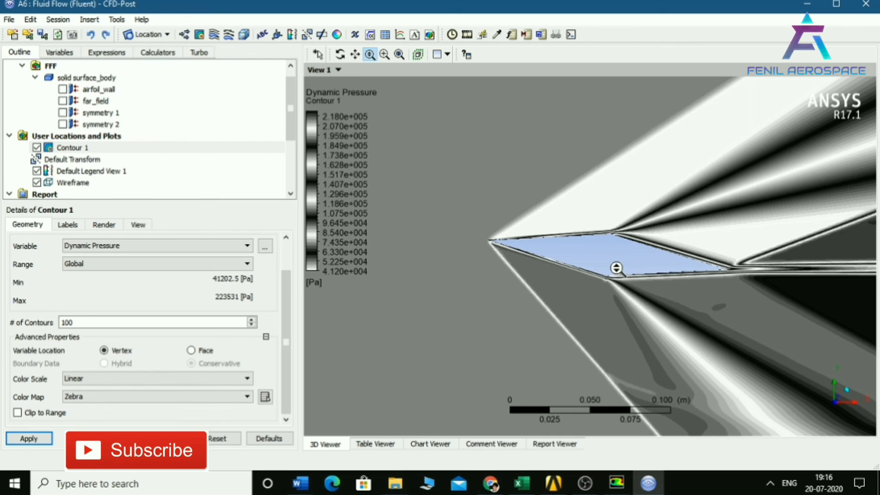